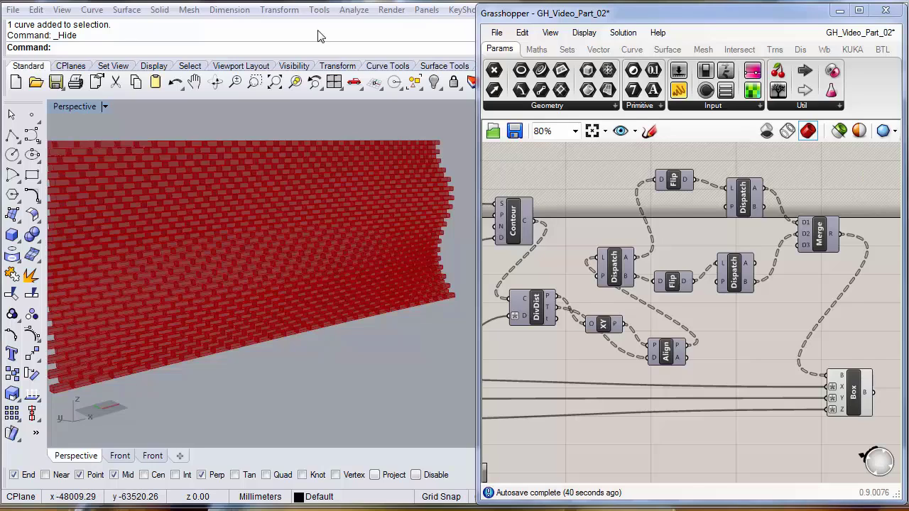
- Arrange the Rhino and Grasshopper windows side by side and make Grasshopper taller
drag(336, 1, 336, 3)
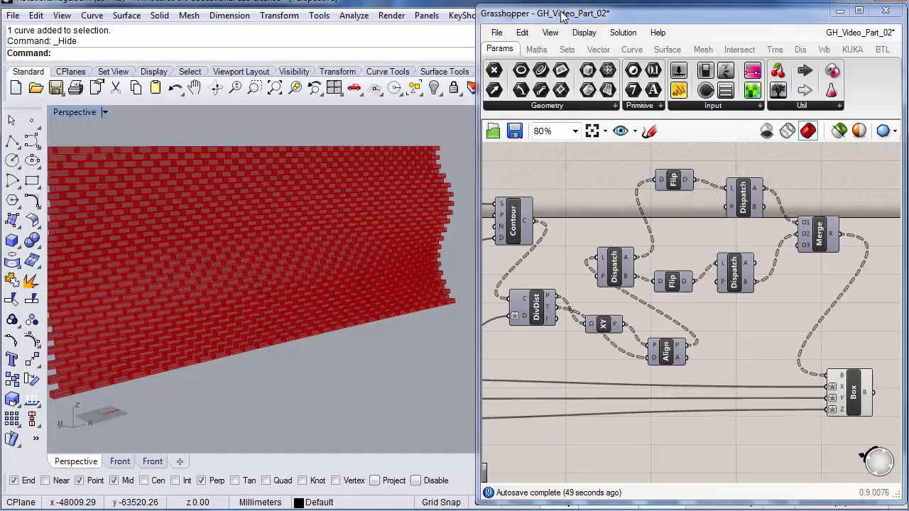
drag(562, 14, 572, 10)
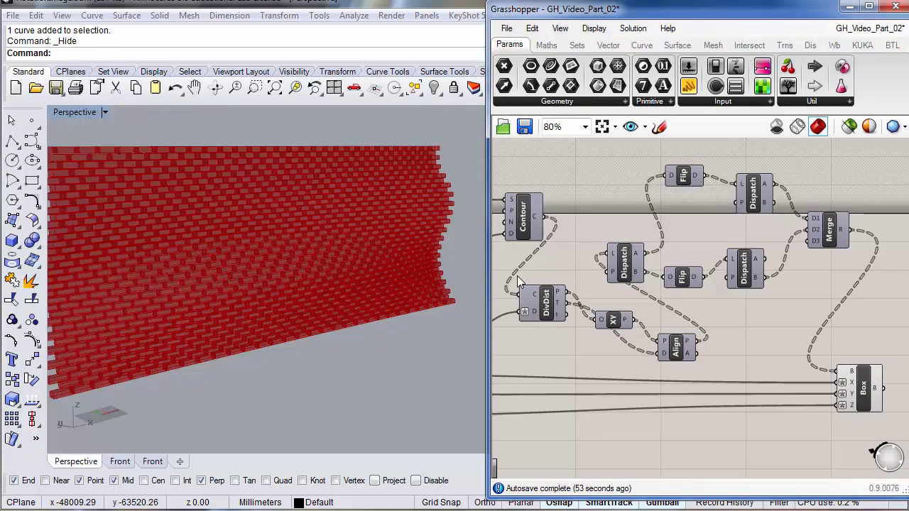
drag(551, 495, 551, 506)
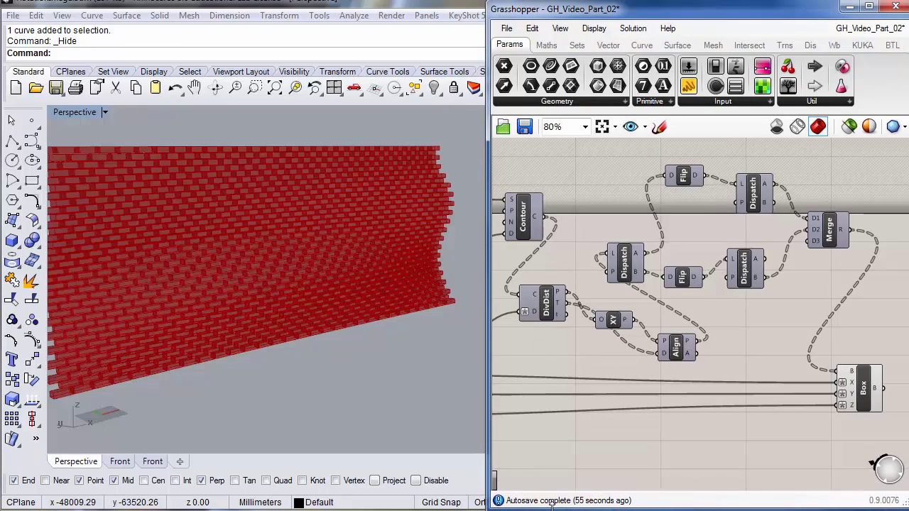
- Orbit the brick wall in Perspective, check its Front elevation, and return to Perspective
click(281, 393)
scroll(281, 394, down, 3)
right_drag(281, 394, 309, 394)
scroll(309, 394, up, 3)
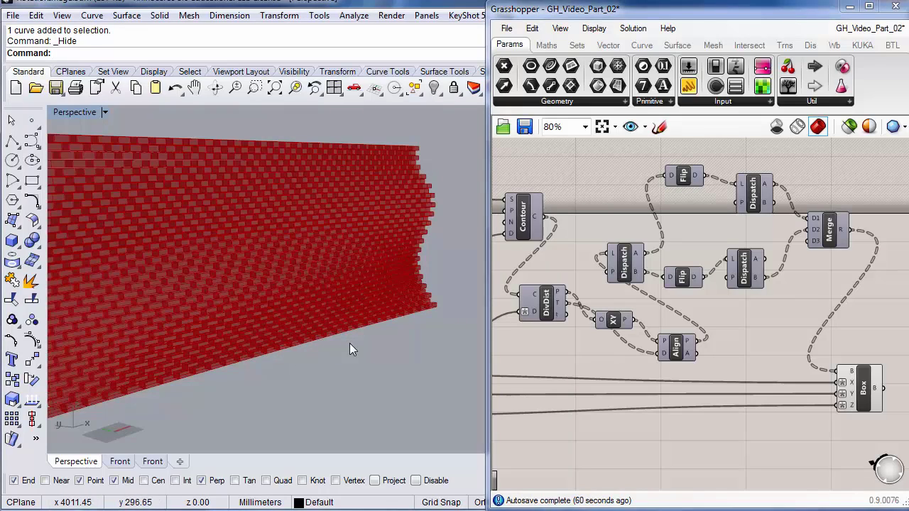
right_drag(264, 319, 335, 331)
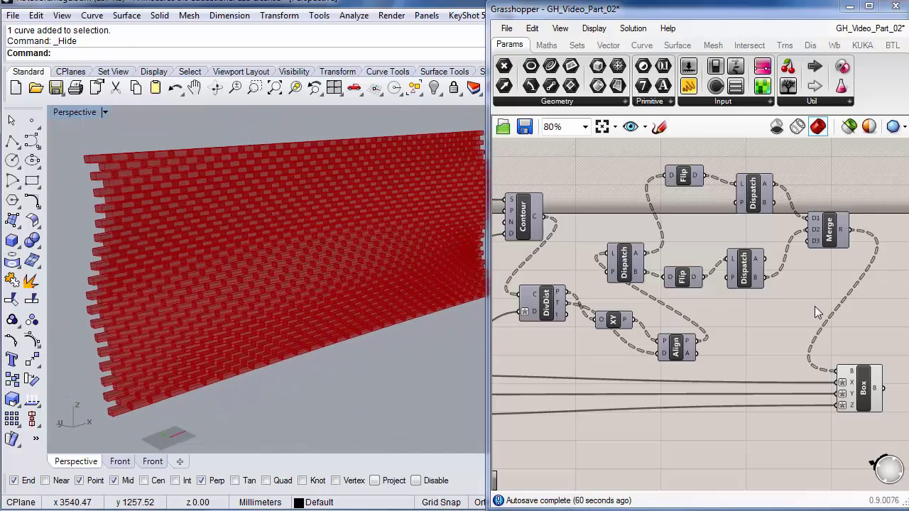
key(ctrl+Tab)
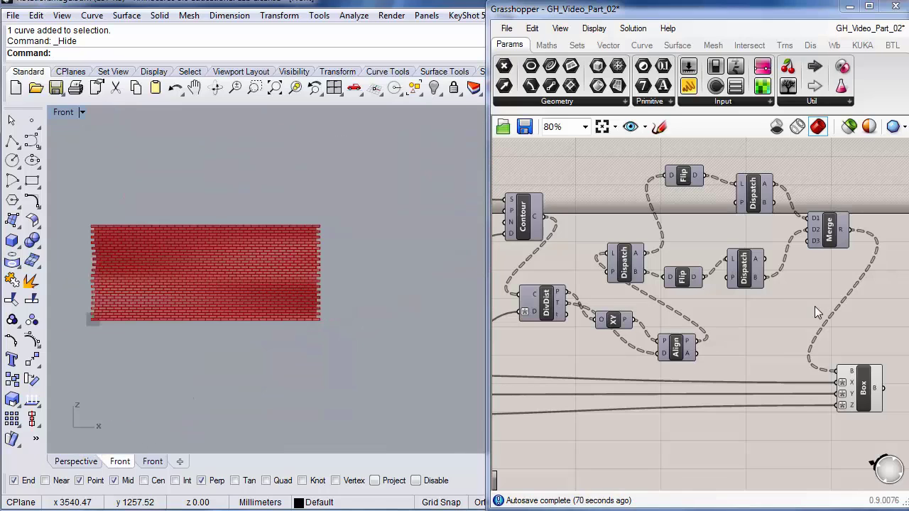
click(76, 461)
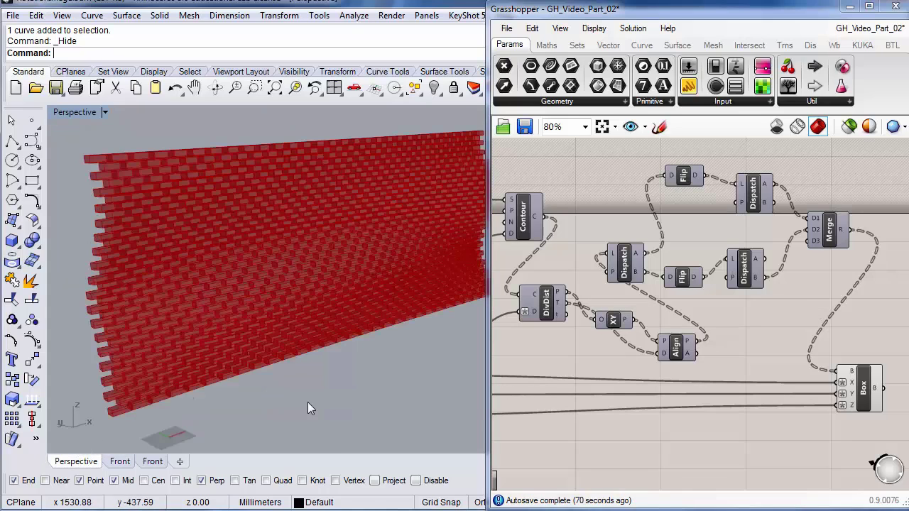
- Switch to the RotationImage definition and lower the Domain end slider from 62 to 53
click(765, 351)
key(ctrl+Tab)
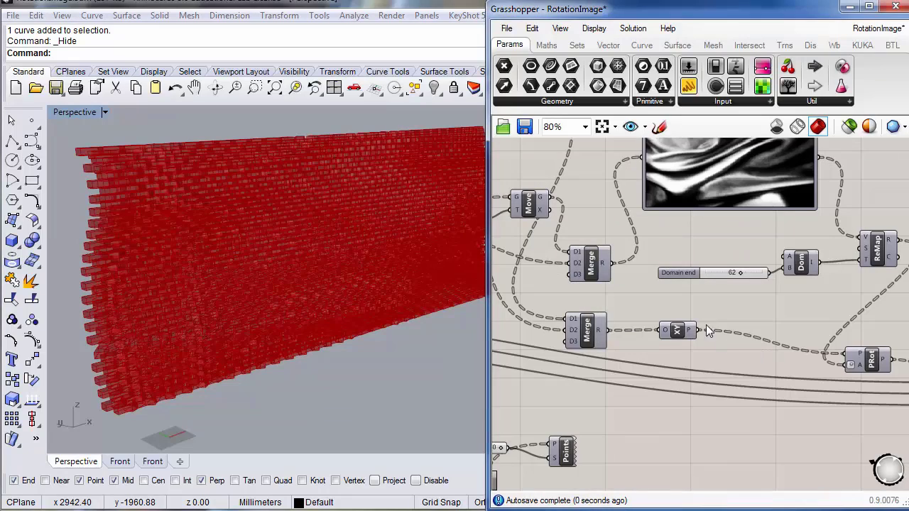
right_drag(363, 321, 364, 320)
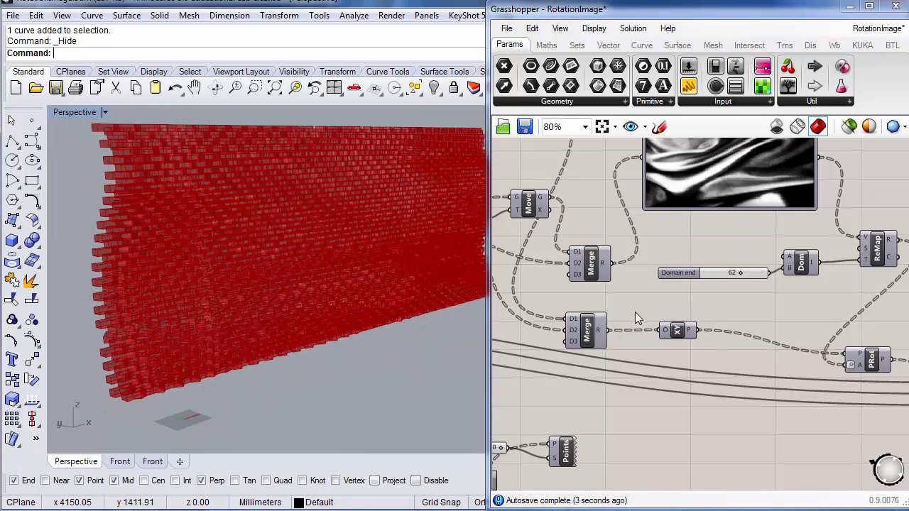
right_drag(784, 155, 780, 196)
mouse_move(388, 278)
right_down()
mouse_move(311, 297)
mouse_move(232, 288)
mouse_move(362, 251)
mouse_move(450, 266)
mouse_move(450, 285)
mouse_move(331, 284)
mouse_move(397, 282)
right_up()
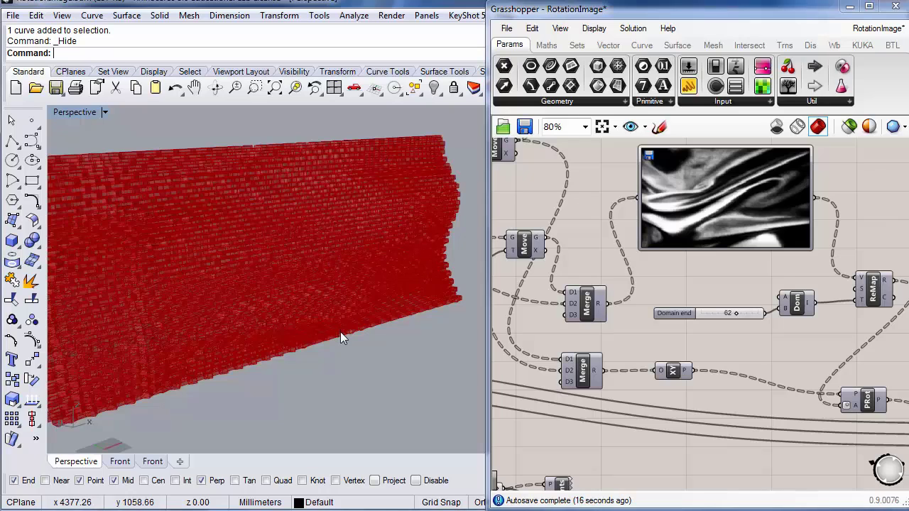
right_drag(739, 342, 756, 358)
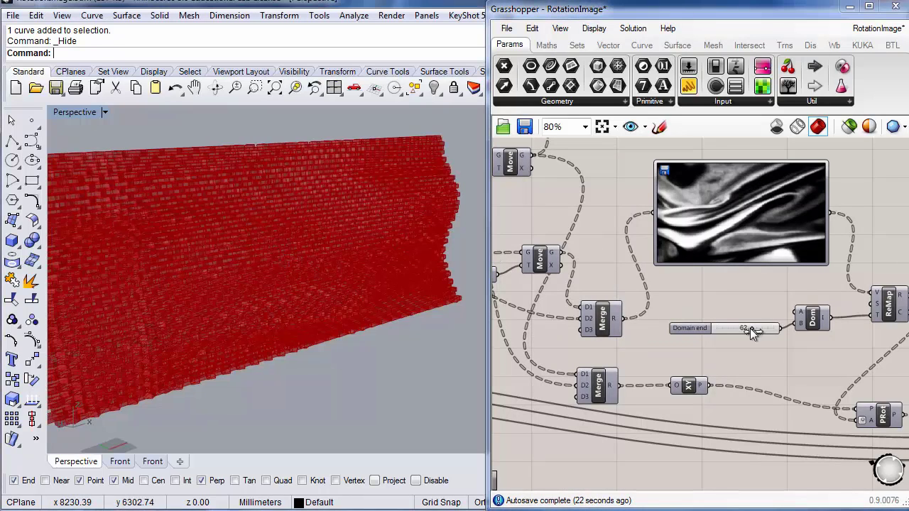
mouse_move(749, 328)
mouse_down()
mouse_move(788, 327)
mouse_move(727, 337)
mouse_move(745, 338)
mouse_up()
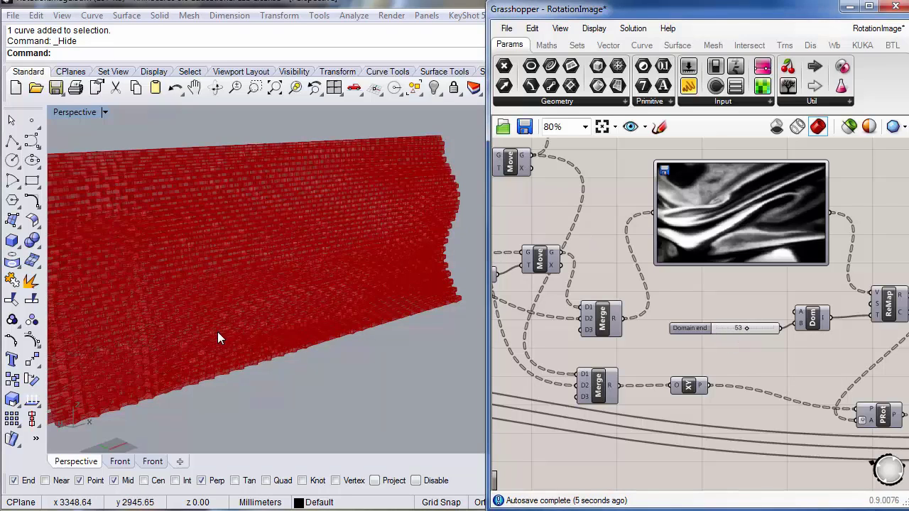
right_drag(357, 272, 341, 277)
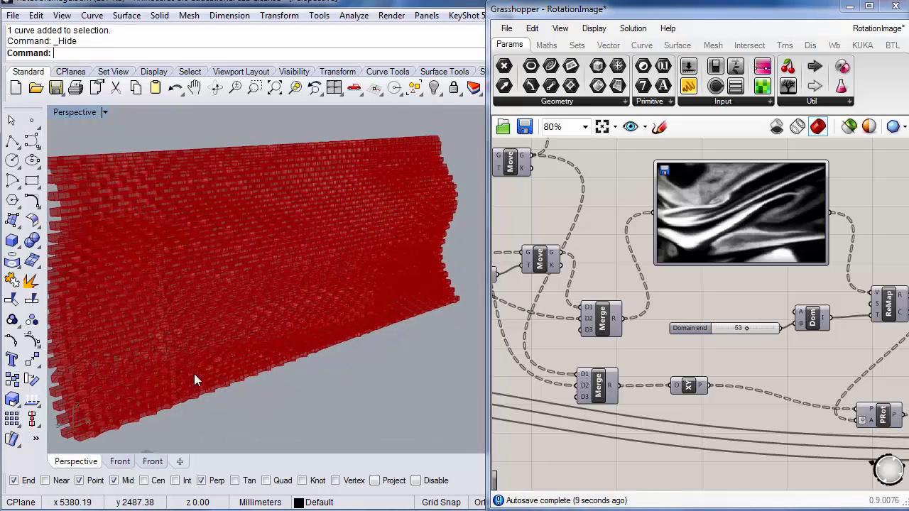
- Inspect the rippled brick rotations across the Front view, then orbit the wall in Perspective
click(153, 461)
right_drag(353, 302, 263, 301)
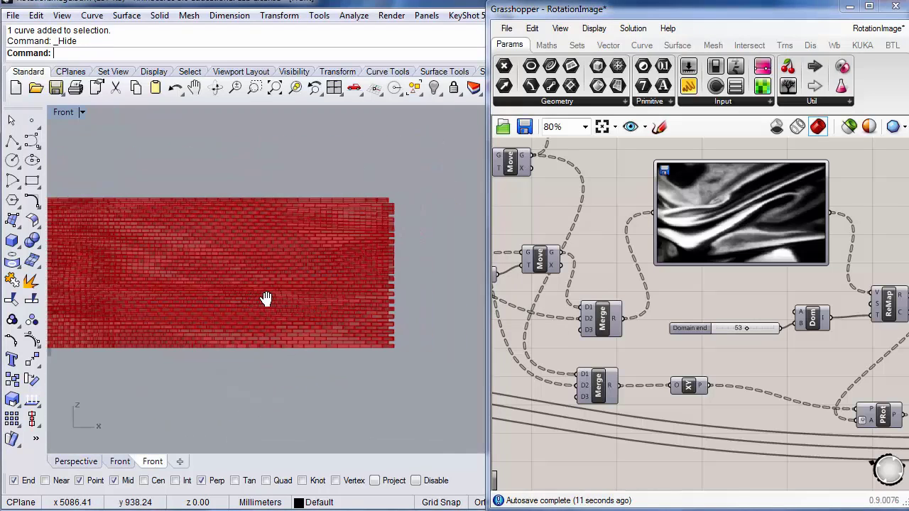
scroll(305, 232, up, 5)
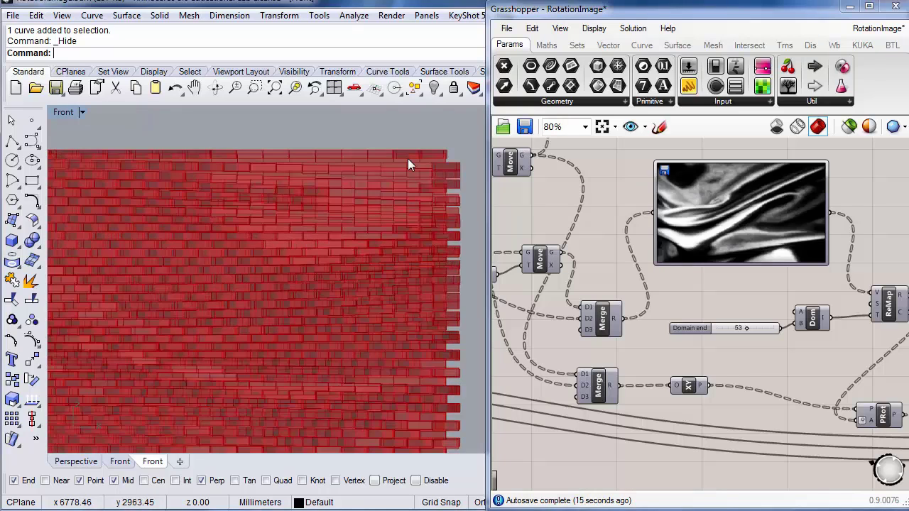
right_drag(400, 222, 279, 218)
scroll(286, 212, up, 5)
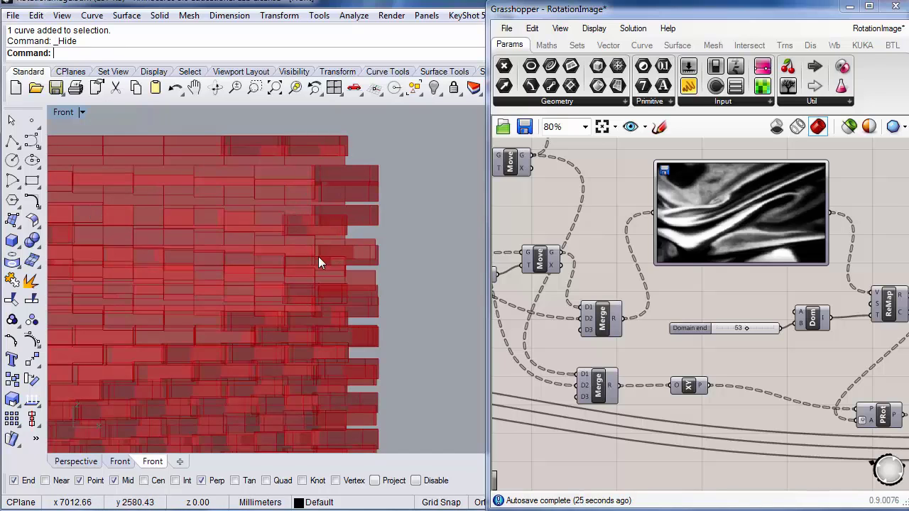
scroll(321, 259, down, 5)
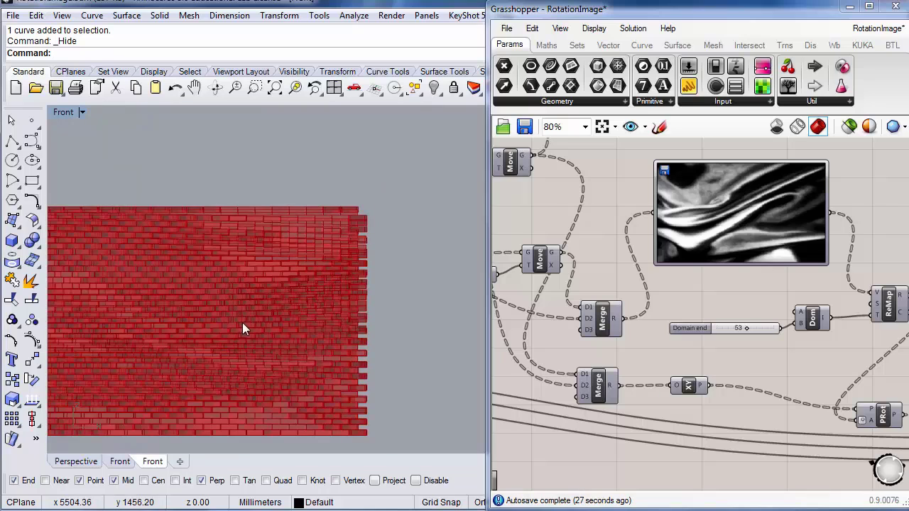
right_drag(239, 323, 309, 301)
scroll(248, 317, down, 4)
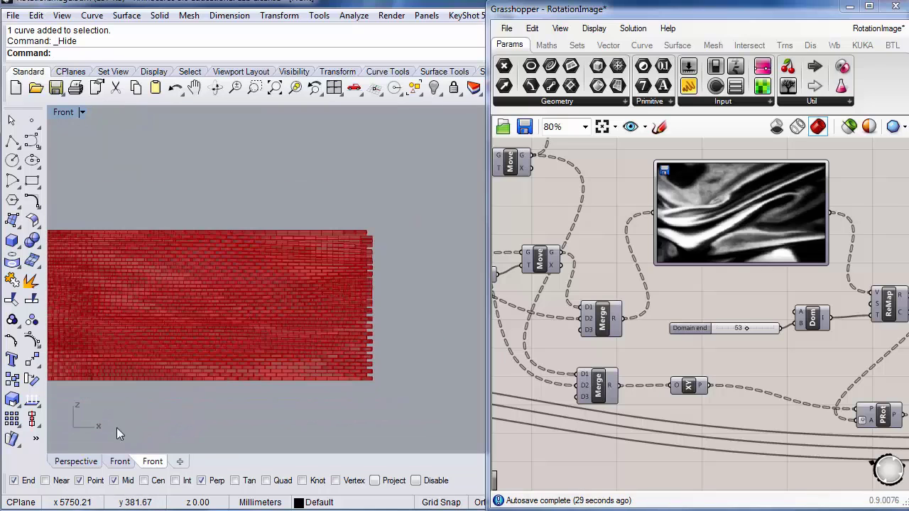
click(76, 462)
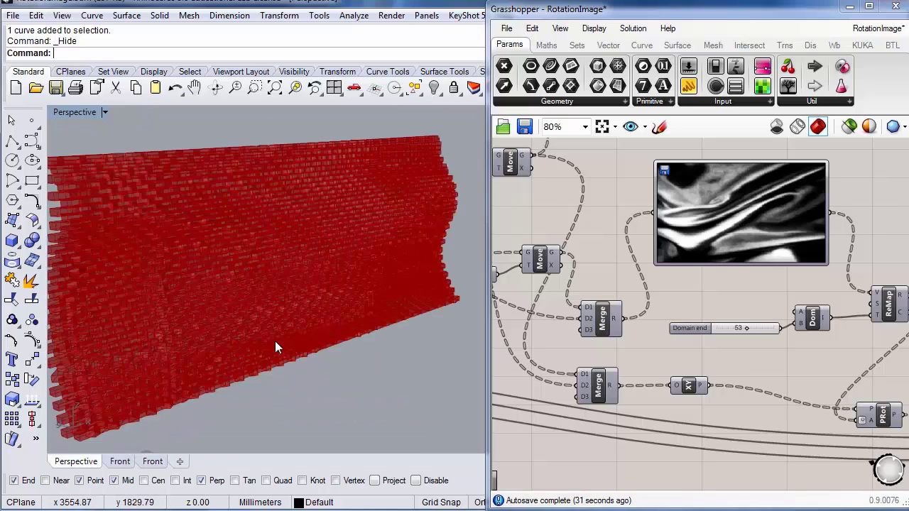
right_drag(282, 287, 349, 282)
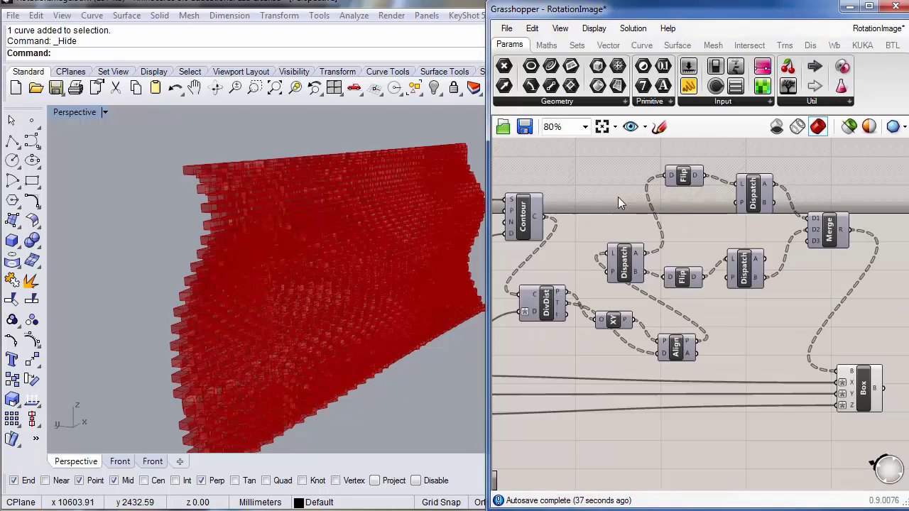
- Reveal the hidden flat rectangular surface with ShowSelected
mouse_move(357, 287)
right_down()
mouse_move(296, 284)
mouse_move(346, 290)
mouse_move(347, 278)
right_up()
scroll(346, 279, down, 2)
scroll(346, 278, down, 3)
right_drag(304, 344, 311, 339)
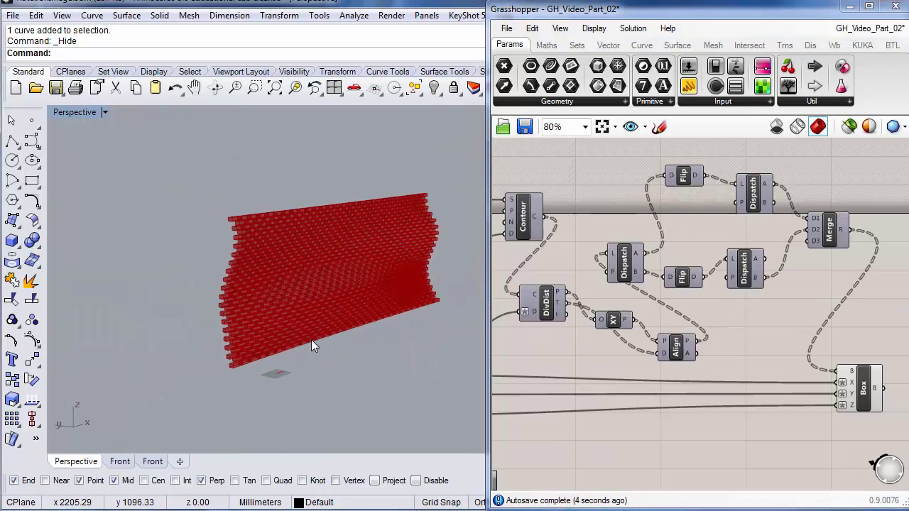
key(ctrl+shift+h)
click(311, 341)
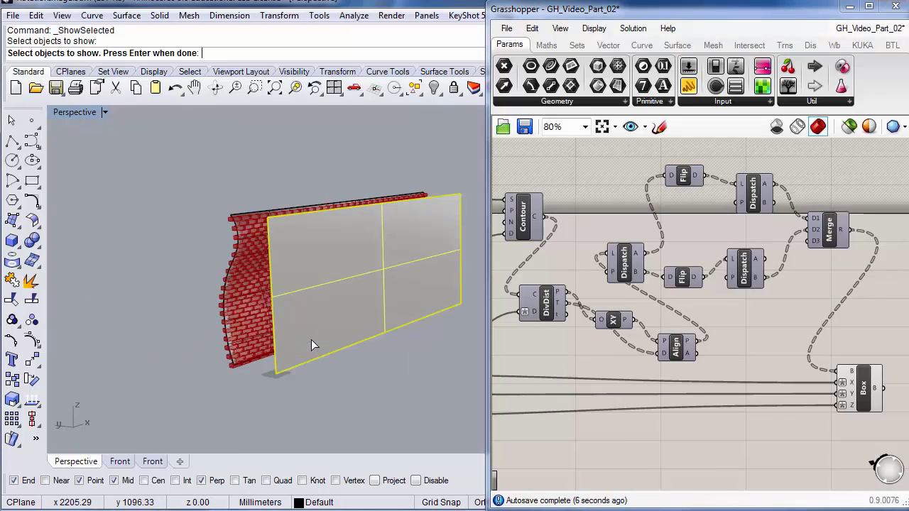
key(Return)
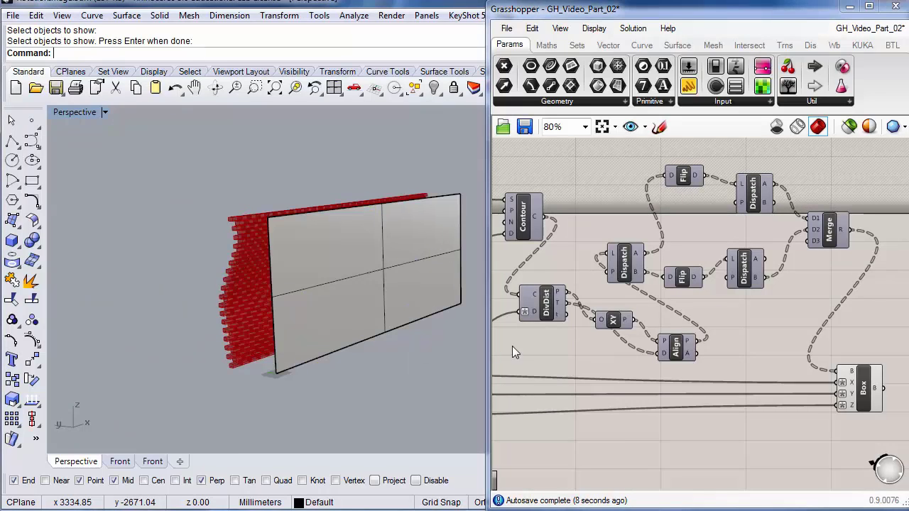
- Set the flat surface as the Srf parameter's single referenced surface
right_drag(558, 348, 803, 341)
right_drag(648, 304, 707, 277)
right_drag(678, 175, 645, 257)
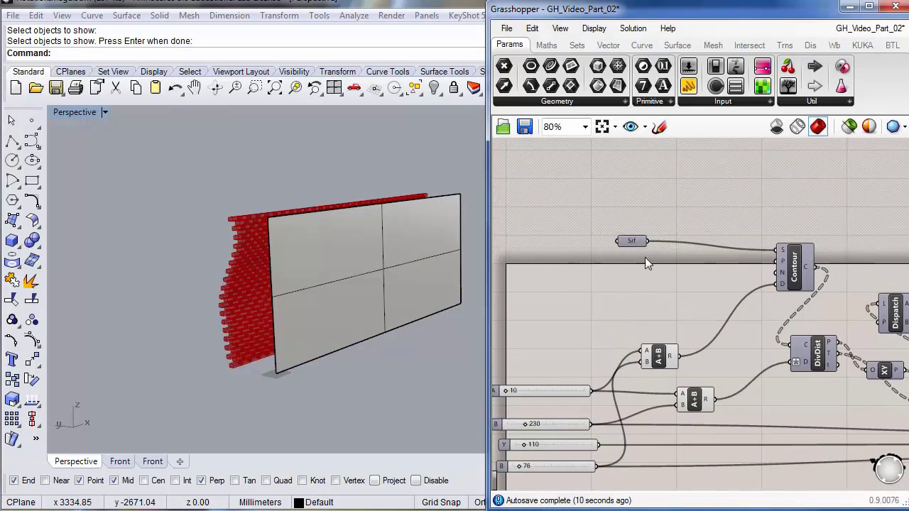
click(637, 239)
right_click(637, 239)
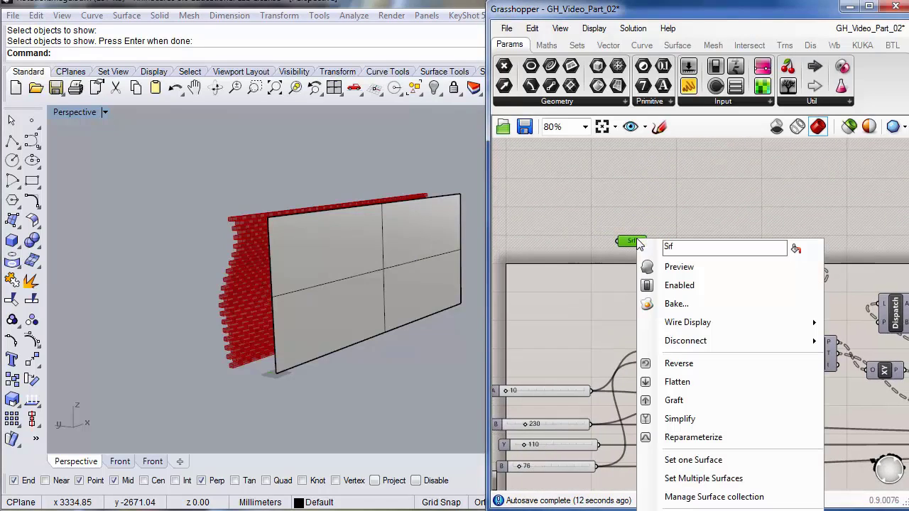
click(688, 458)
click(377, 263)
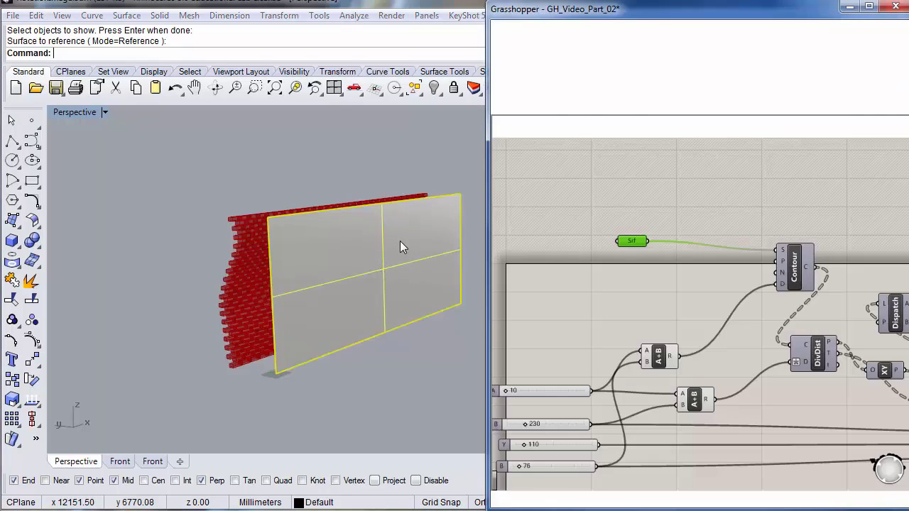
- Hide the flat base surface so only the brick wall remains
right_drag(373, 310, 357, 298)
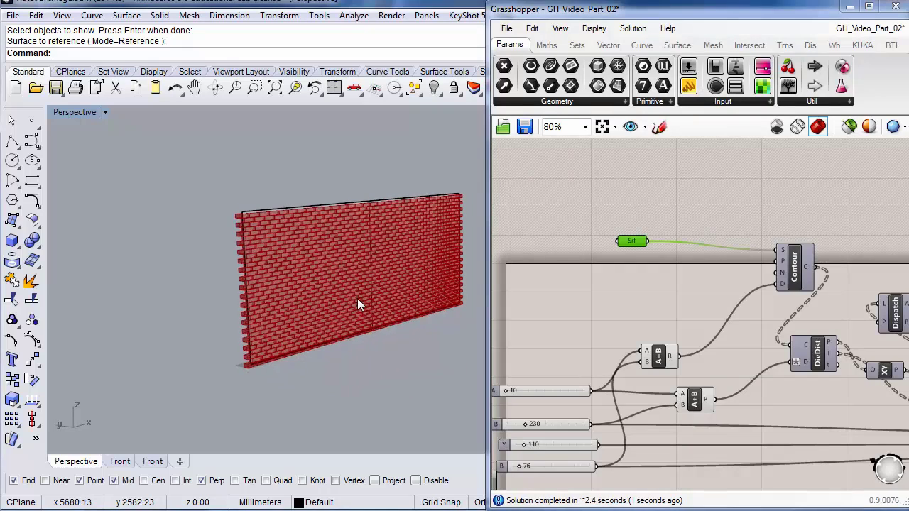
click(317, 210)
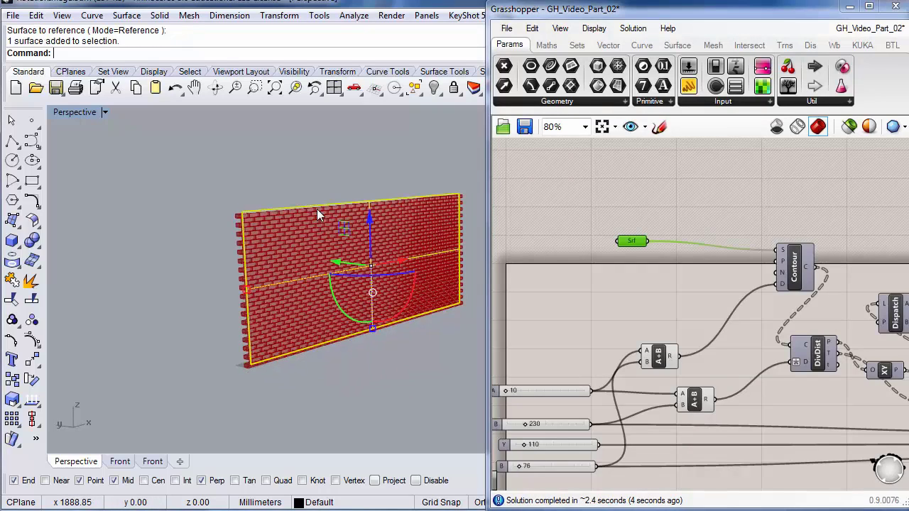
key(ctrl+h)
right_drag(320, 248, 330, 284)
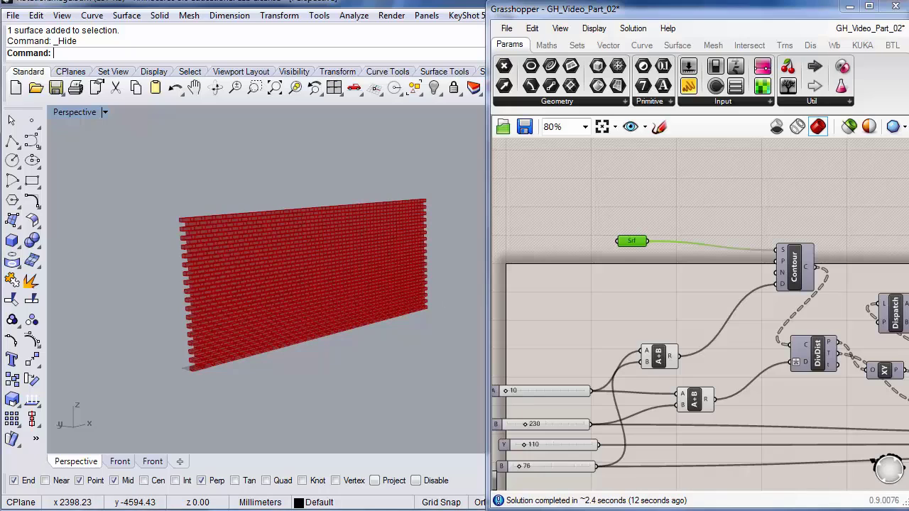
- Pan the canvas to make room and drop an Image Sampler from Params > Input above Contour
right_click(571, 249)
click(690, 210)
scroll(747, 202, down, 5)
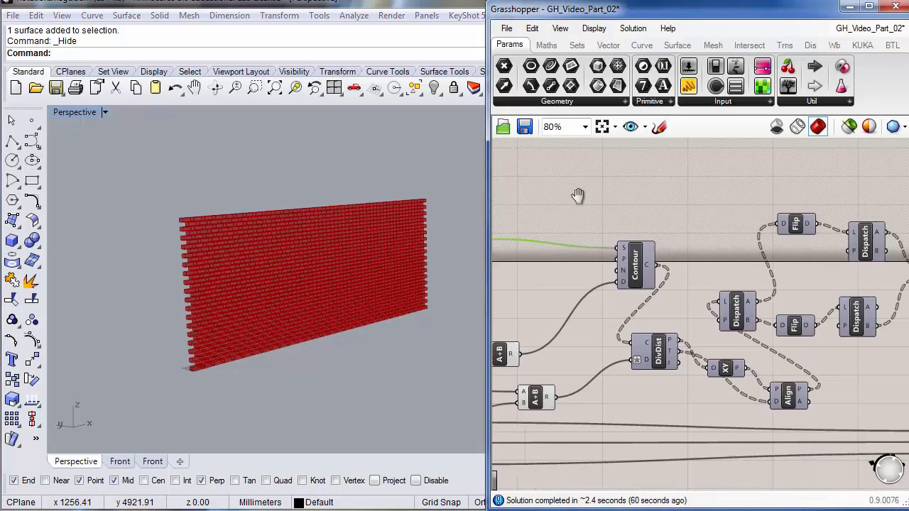
scroll(685, 244, up, 5)
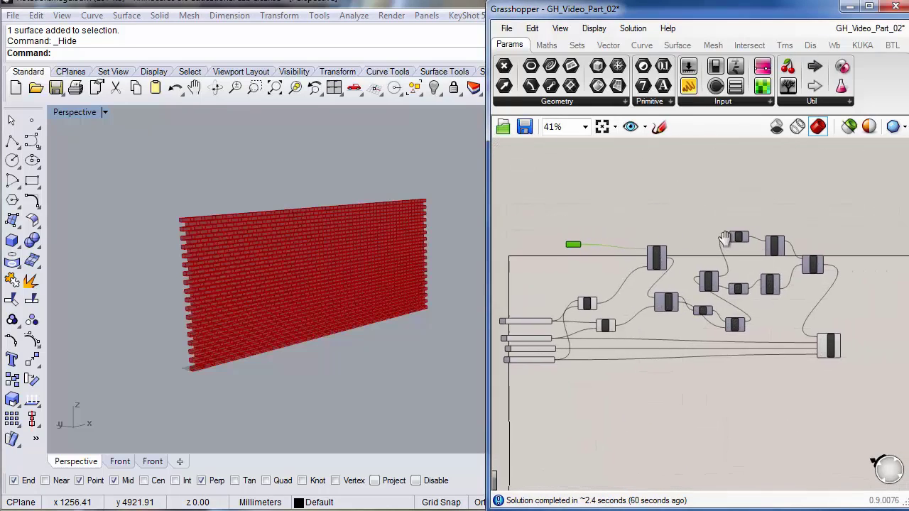
right_drag(660, 223, 665, 279)
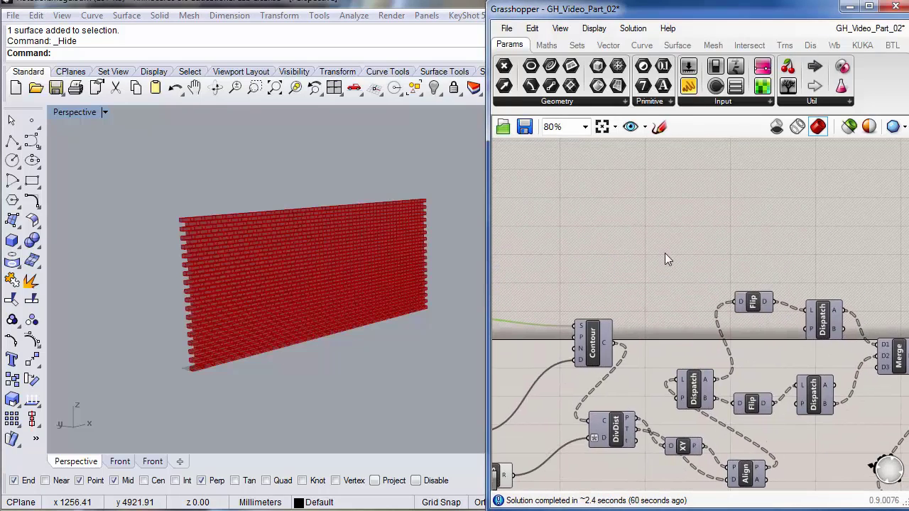
drag(763, 85, 666, 234)
right_drag(682, 262, 658, 288)
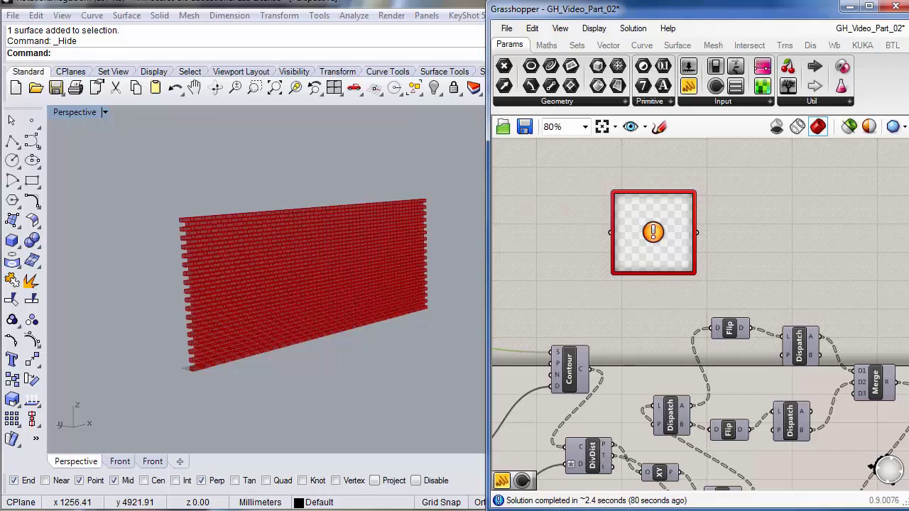
- Load reflect.jpg as the Image Sampler's file and widen the component's preview
drag(651, 232, 653, 239)
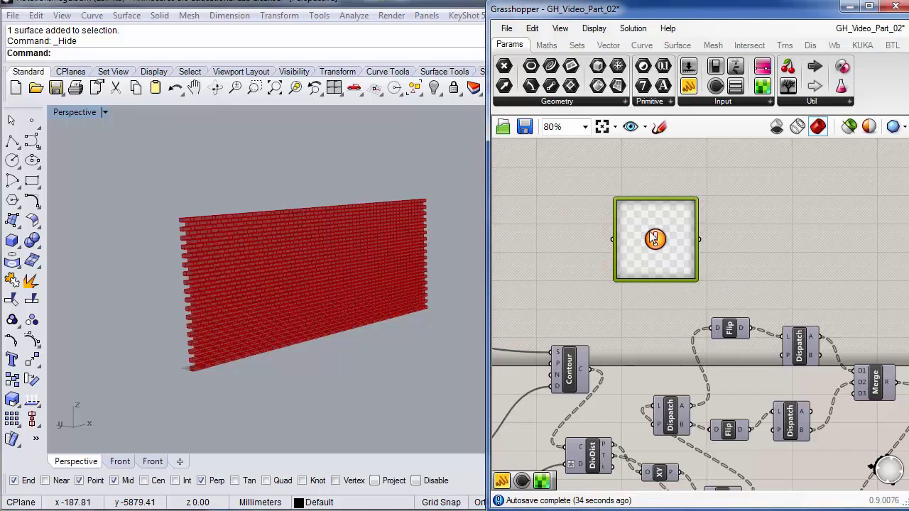
double_click(655, 239)
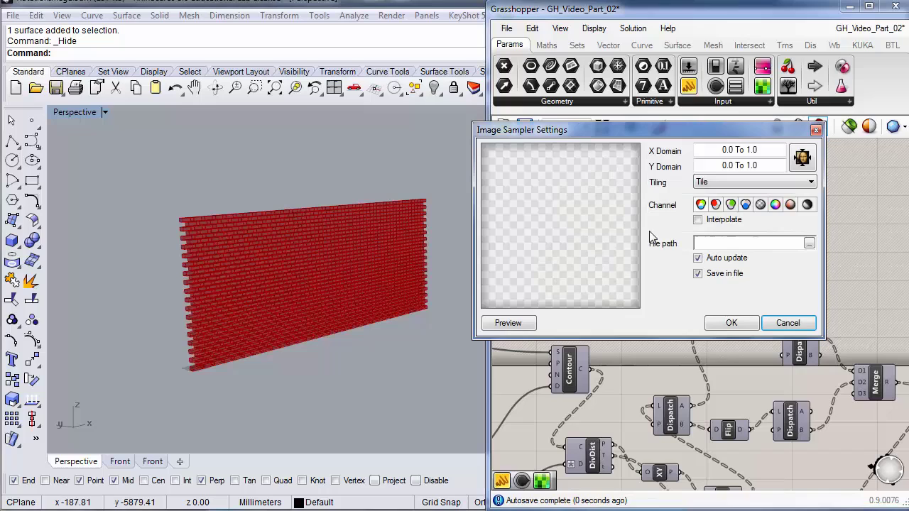
click(808, 244)
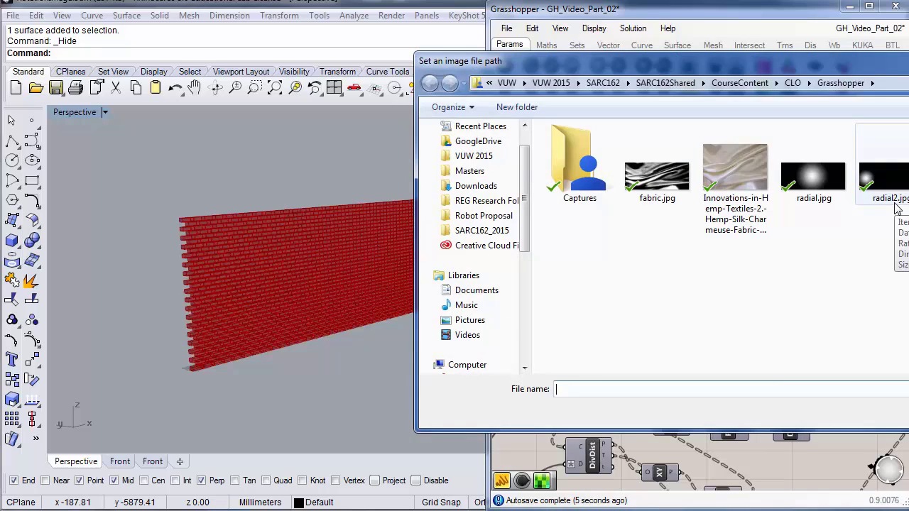
text(reflect.jpg)
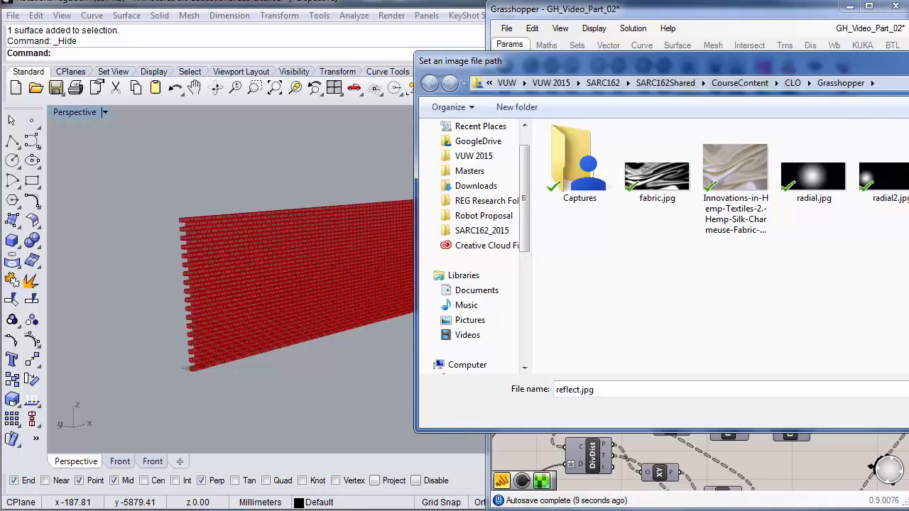
key(Return)
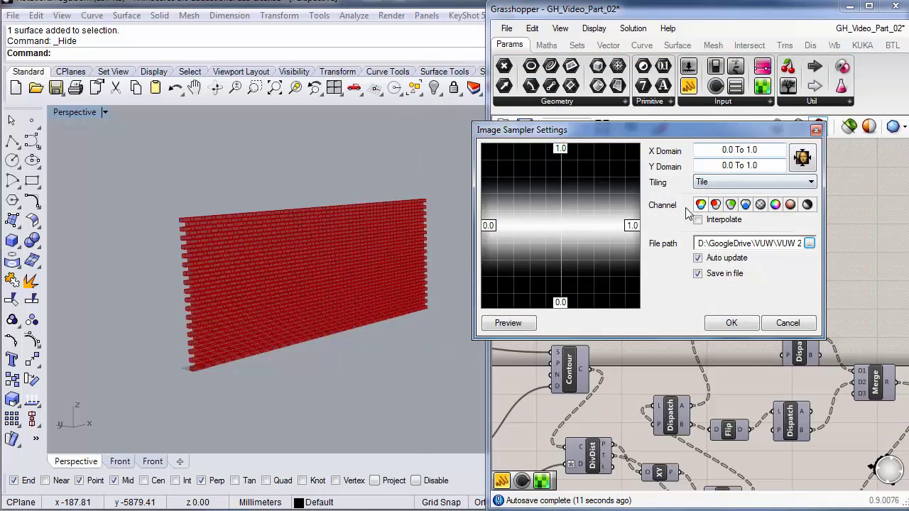
click(732, 324)
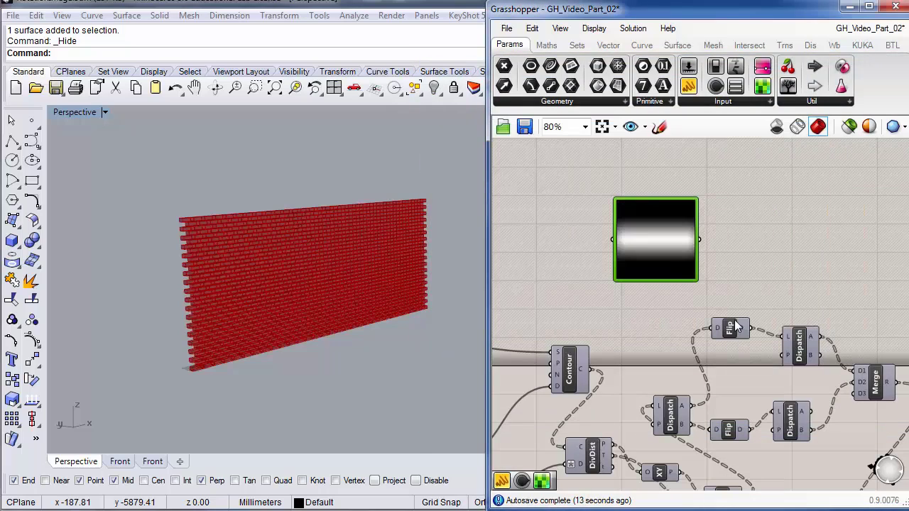
drag(695, 213, 766, 205)
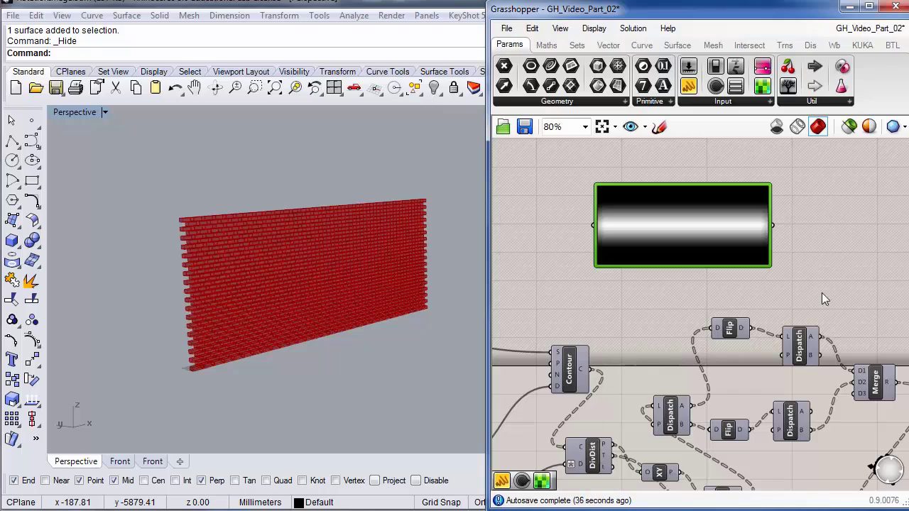
- Match the Image Sampler domains to the image size: X 1 To 700, Y 1 To 300
double_click(674, 222)
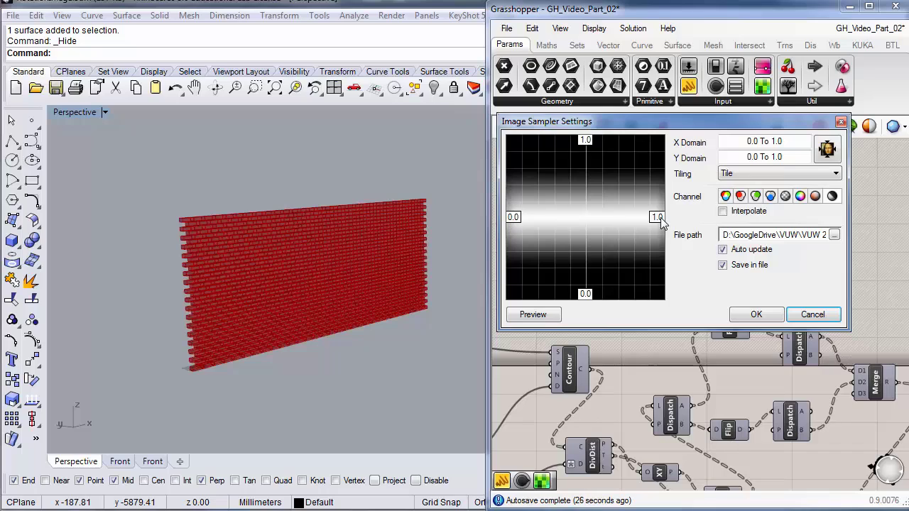
click(827, 150)
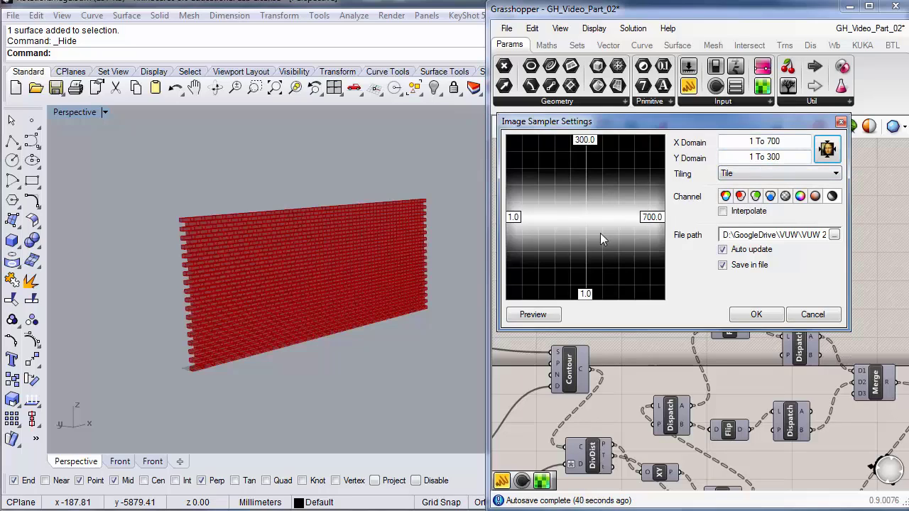
click(756, 314)
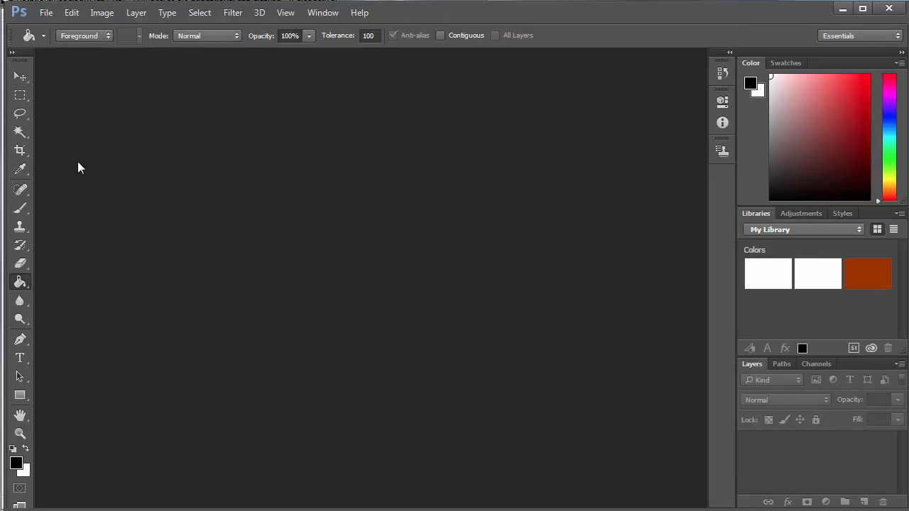
- Create a new 700 × 300 pixel document with a white background
click(46, 13)
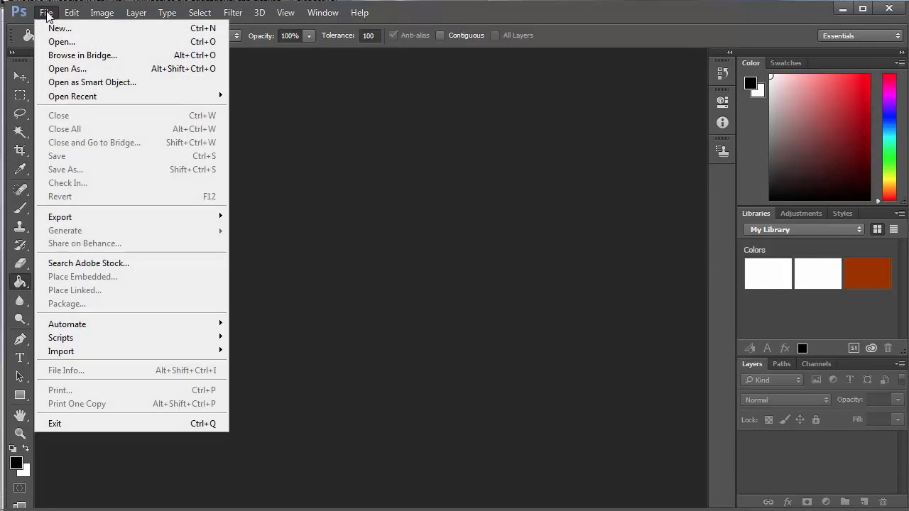
click(52, 27)
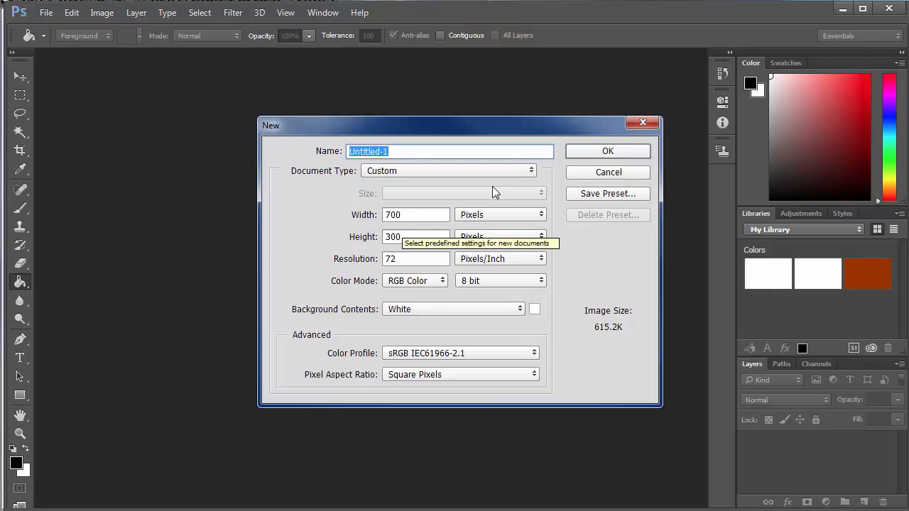
click(596, 151)
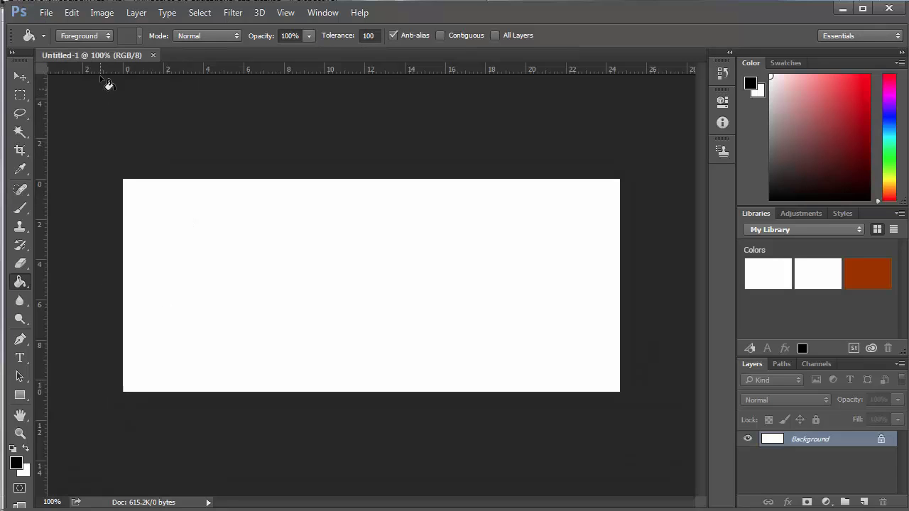
- Fill Untitled-1 with a left-to-right black-to-white gradient, then minimize Photoshop
right_click(20, 282)
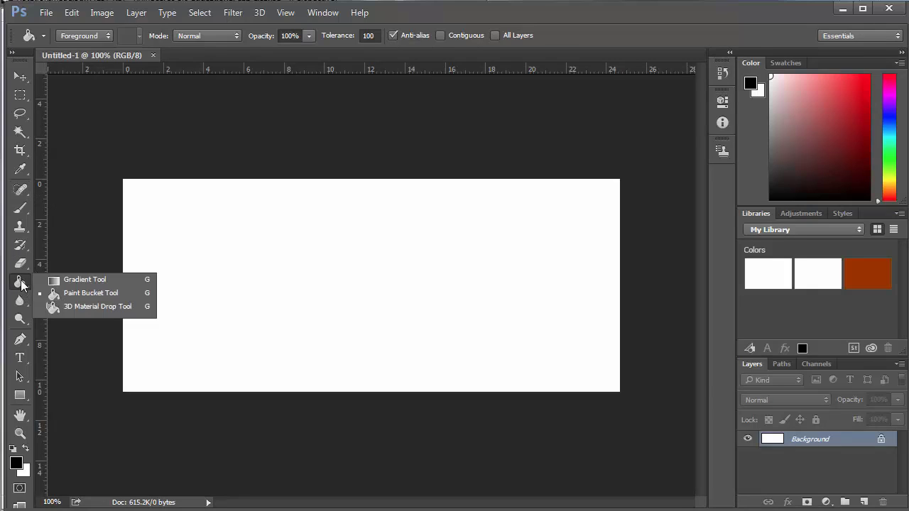
click(72, 283)
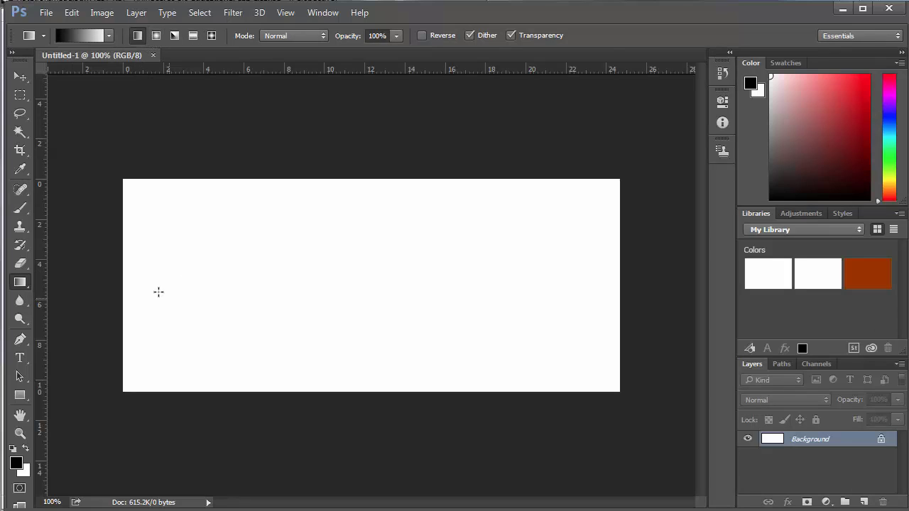
drag(124, 278, 615, 272)
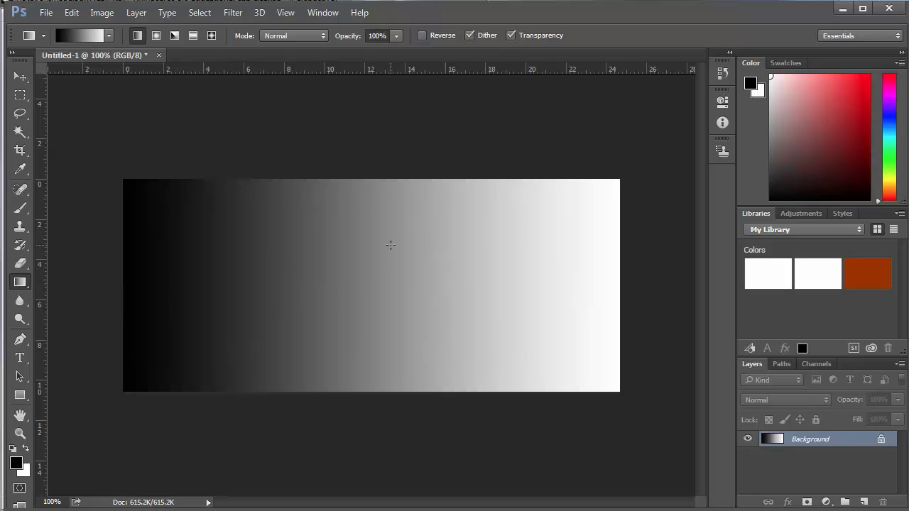
click(842, 9)
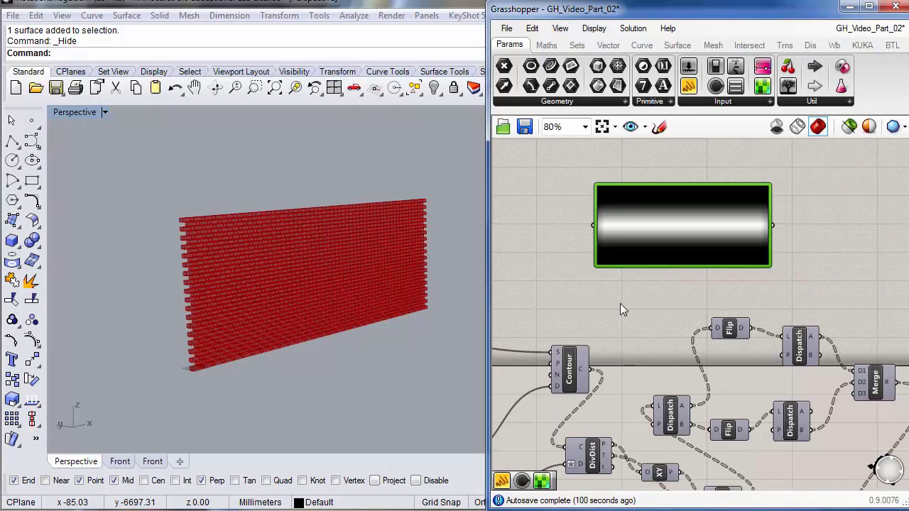
- Pan the Grasshopper canvas around the Image Sampler and Contour components
right_drag(642, 306, 670, 291)
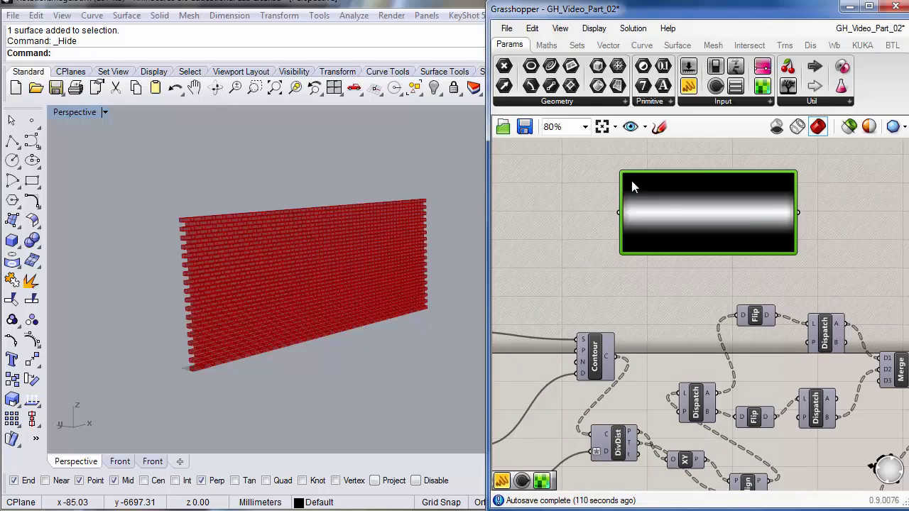
right_drag(630, 275, 681, 313)
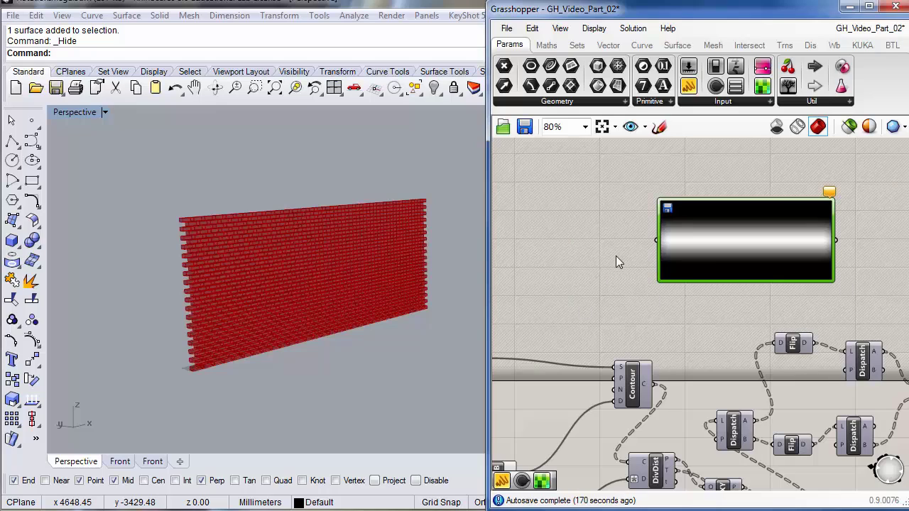
right_drag(516, 315, 603, 274)
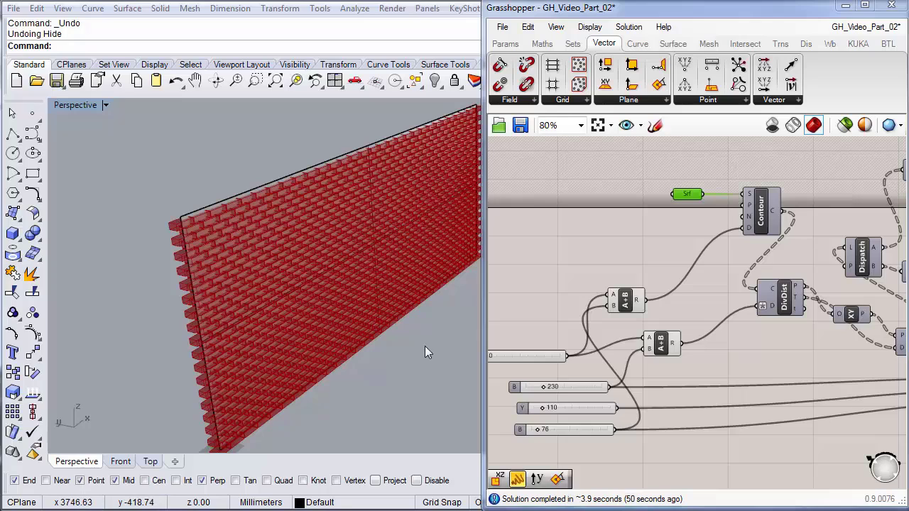
- Select the wall's base surface and rotate it 90° so it lies flat
click(557, 264)
scroll(446, 335, down, 4)
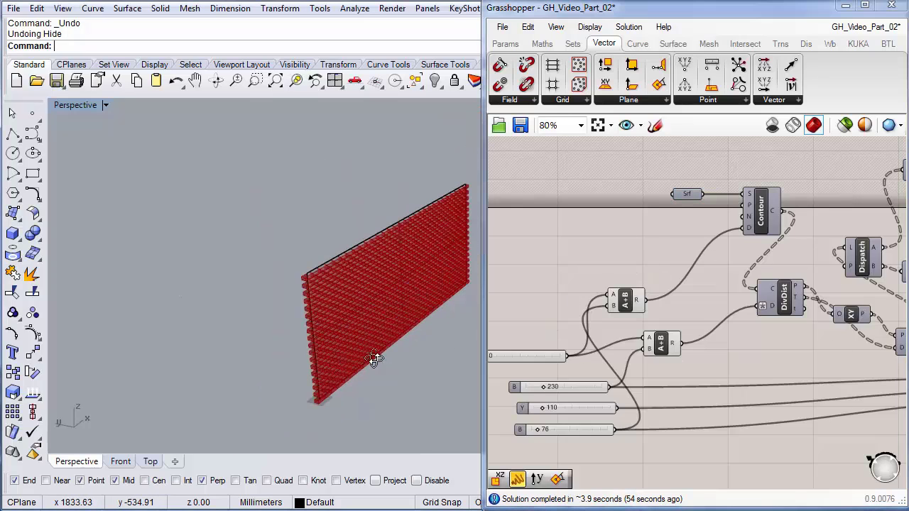
right_drag(375, 359, 236, 316)
scroll(237, 317, up, 6)
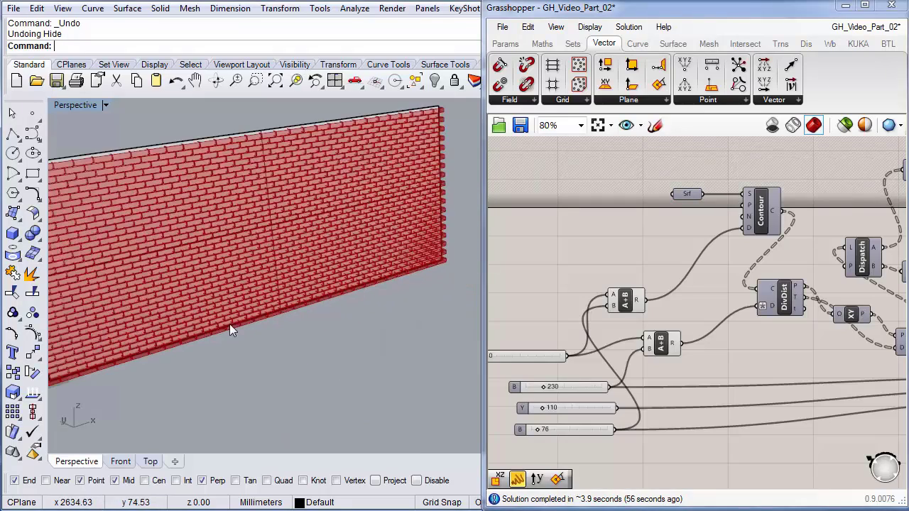
click(227, 203)
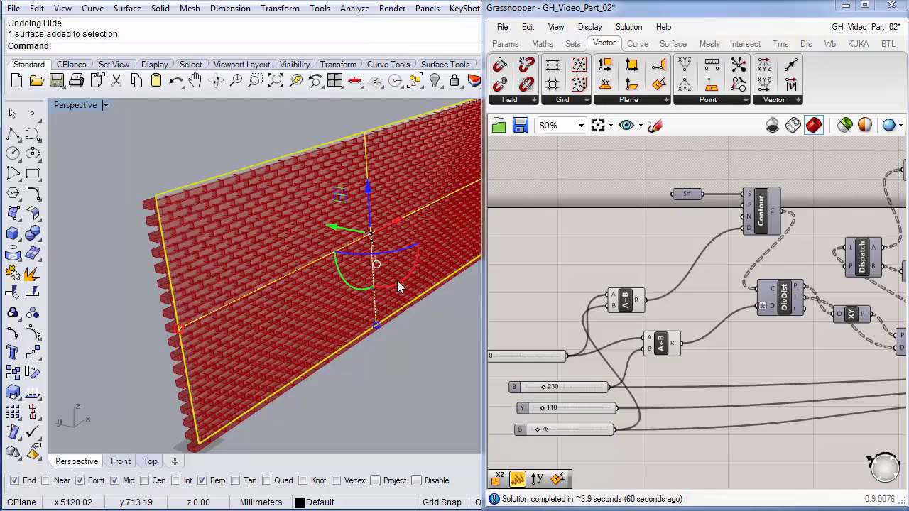
drag(396, 281, 419, 222)
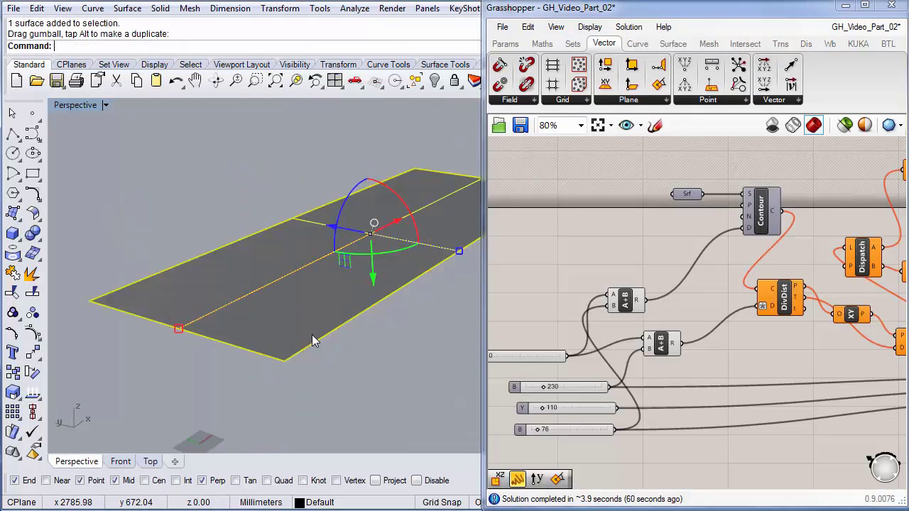
- Move the surface from its corner to the origin 0,0 and deselect it
text(m)
key(Return)
click(285, 360)
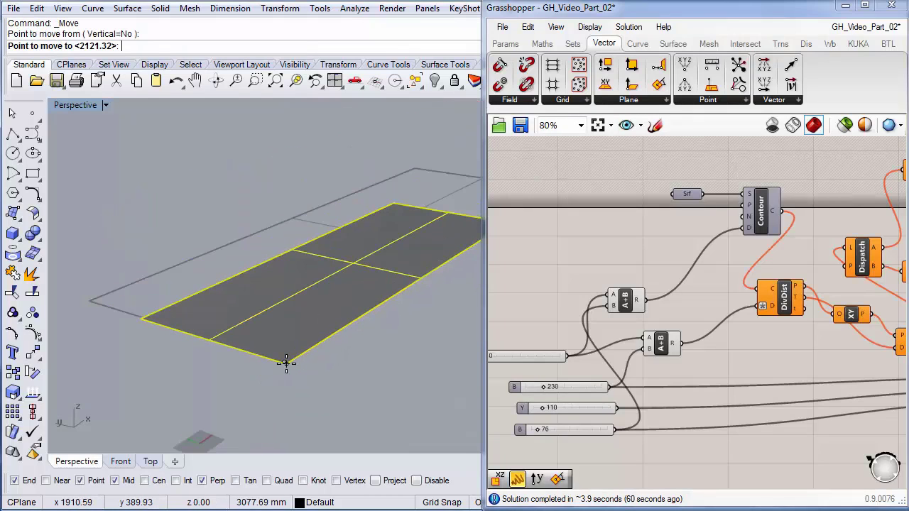
text(0,0)
key(Return)
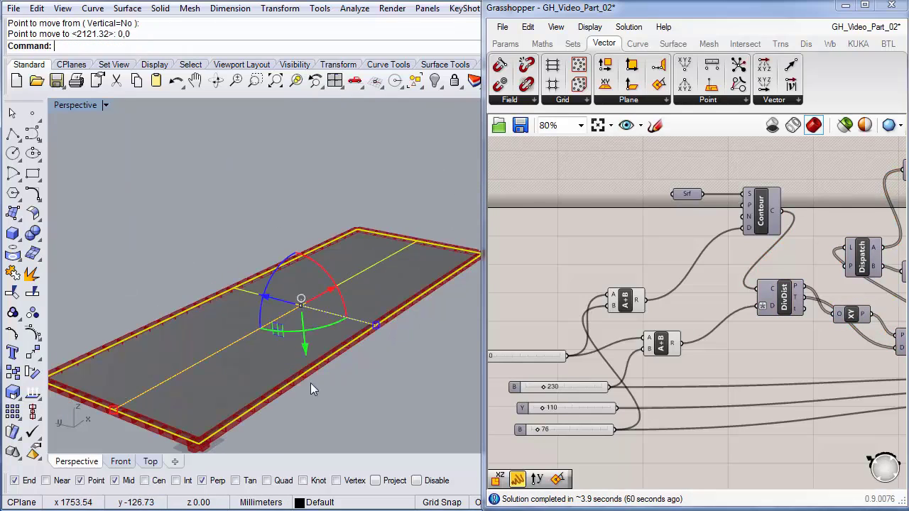
click(361, 398)
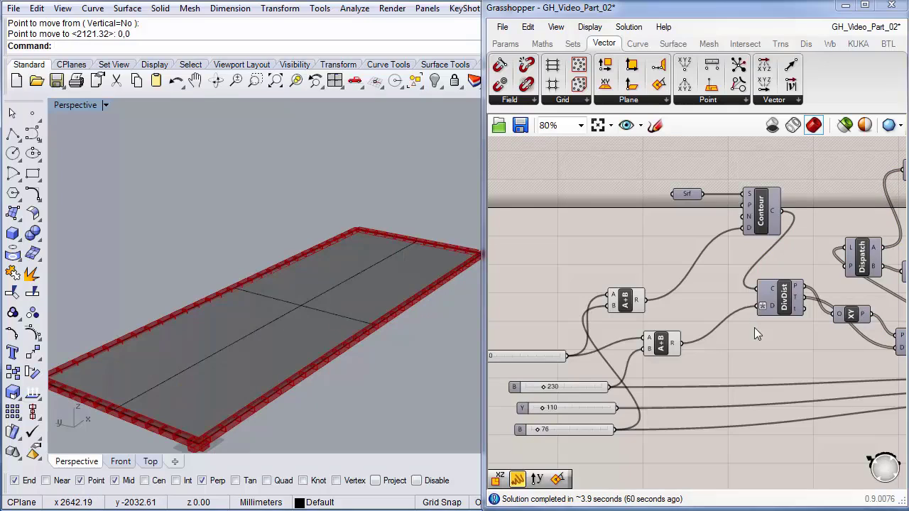
right_drag(758, 338, 736, 348)
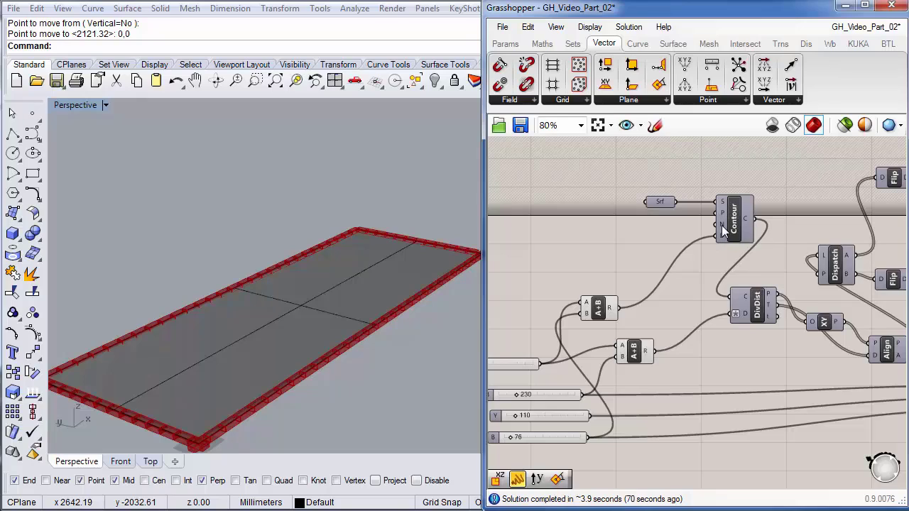
- Add a Unit Y vector and wire its output into Contour's N direction input
mouse_move(721, 225)
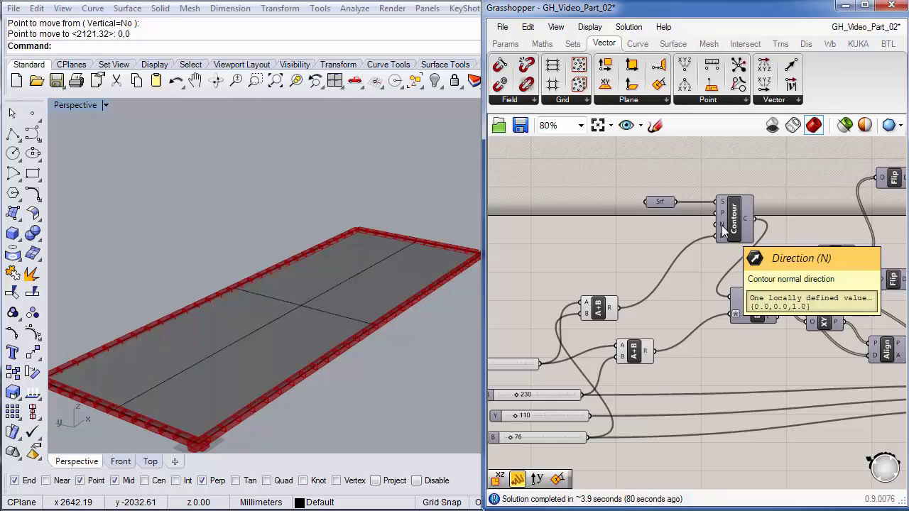
double_click(605, 246)
text(y)
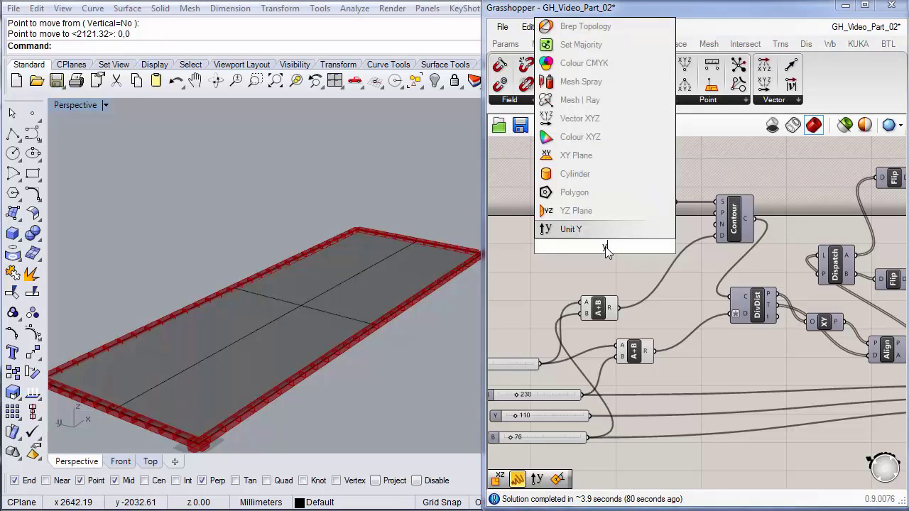
click(578, 231)
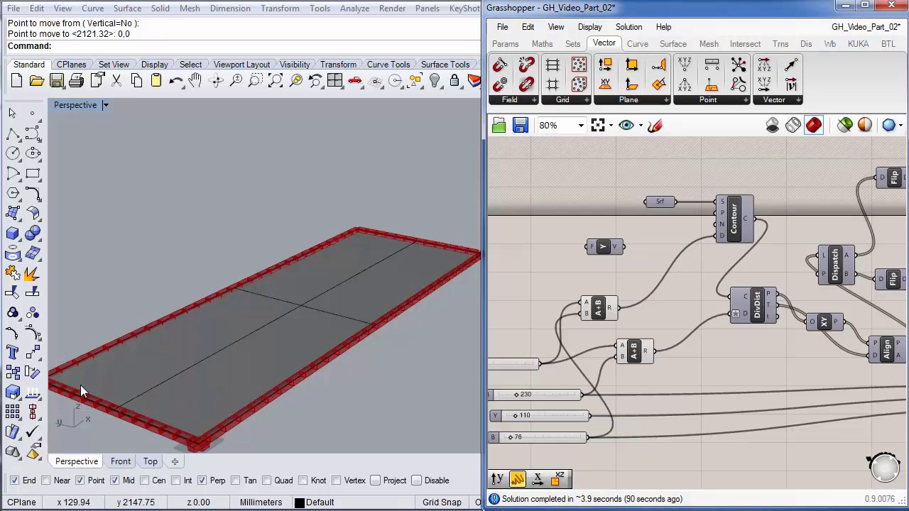
drag(624, 247, 653, 241)
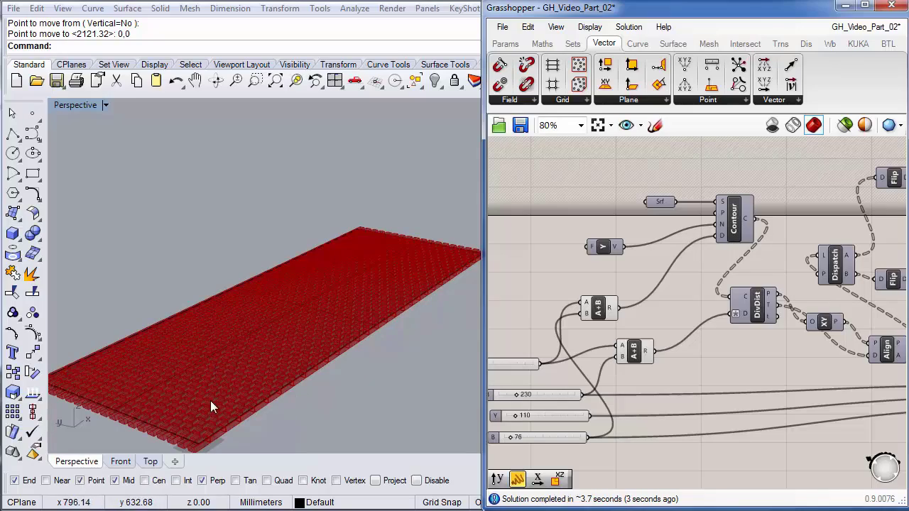
scroll(268, 316, up, 5)
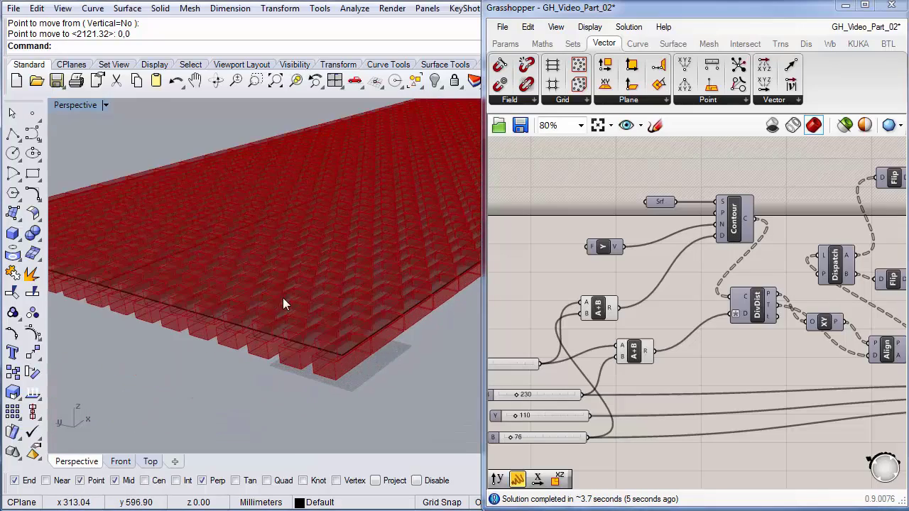
- Hide the flat slab surface so only the brick array remains visible
right_drag(282, 298, 270, 355)
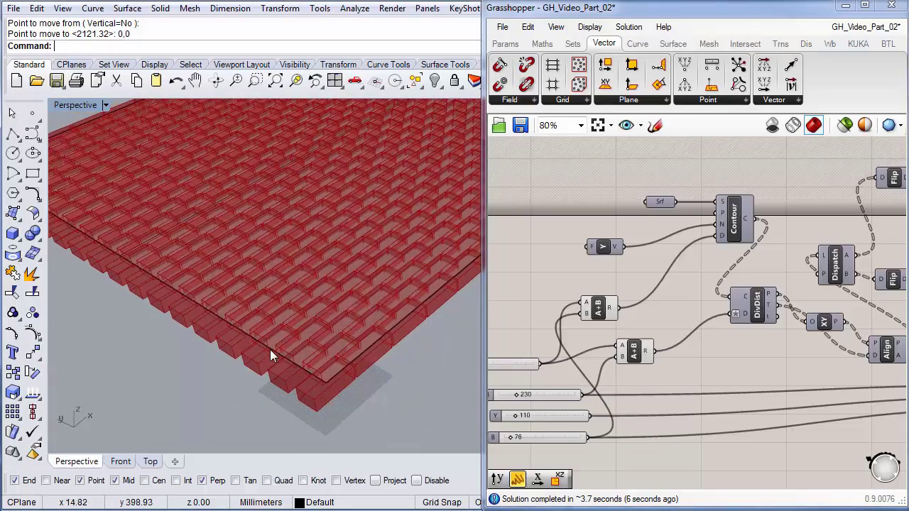
click(279, 341)
key(ctrl+h)
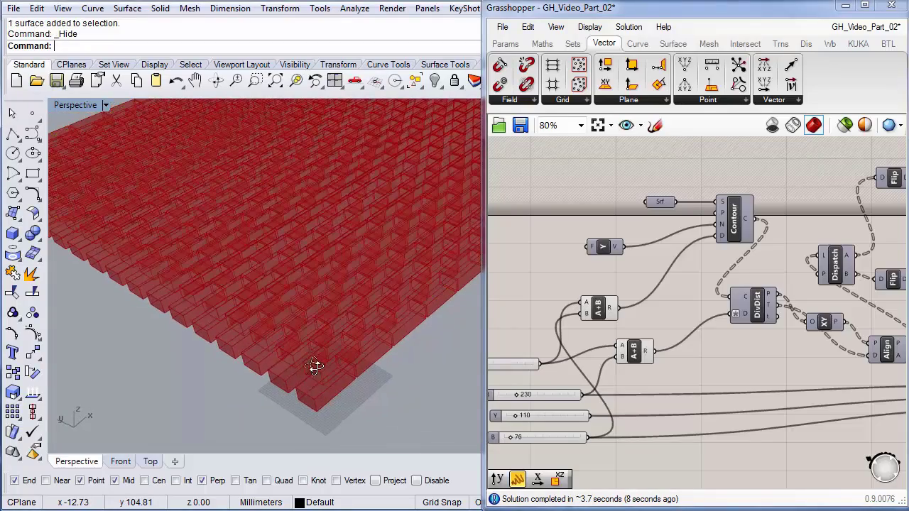
scroll(345, 360, up, 5)
scroll(342, 360, up, 2)
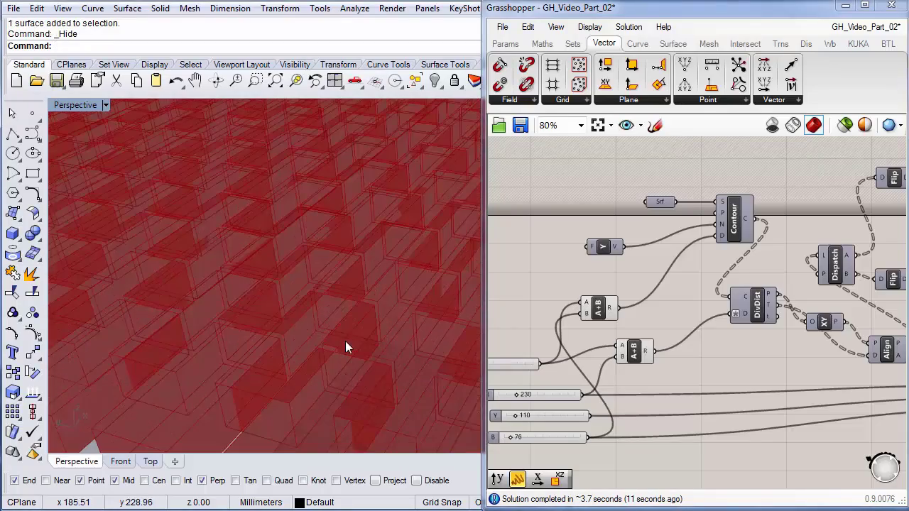
scroll(345, 341, down, 6)
shift+right_drag(344, 308, 338, 298)
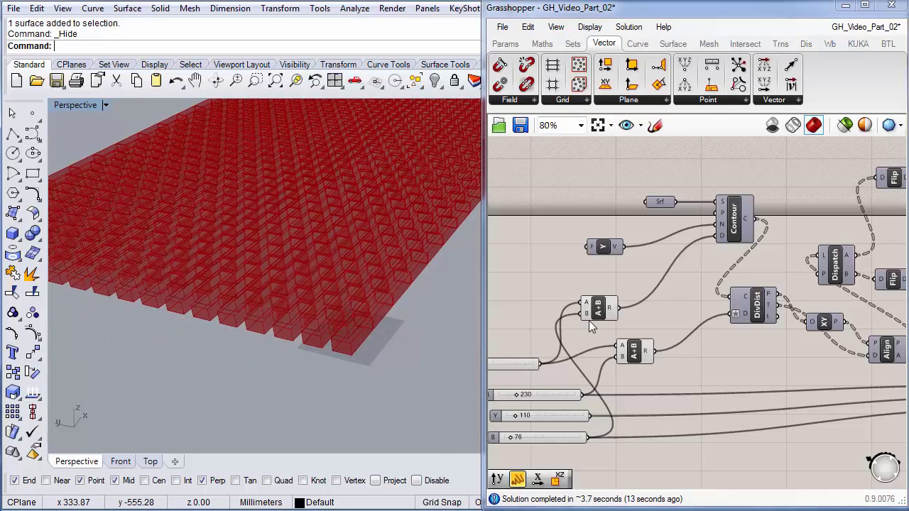
- Move the XY Plane component and enable its Preview to display a plane at each brick
right_drag(823, 323, 636, 351)
drag(659, 317, 645, 344)
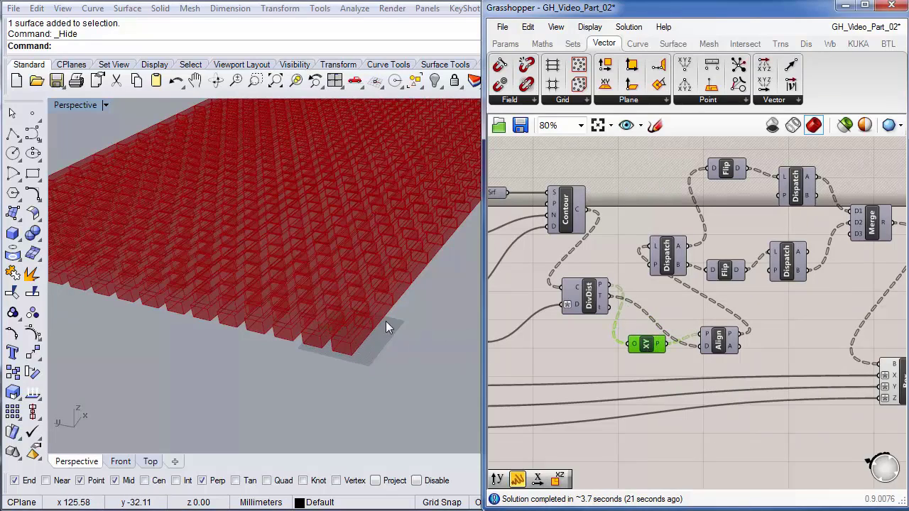
right_drag(793, 323, 789, 301)
scroll(626, 339, up, 4)
right_click(643, 325)
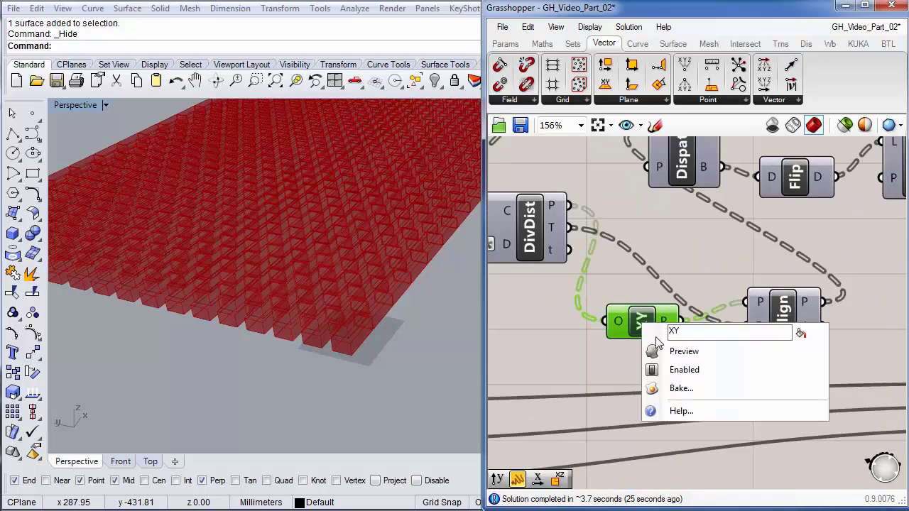
click(671, 350)
scroll(365, 351, up, 4)
scroll(365, 350, down, 1)
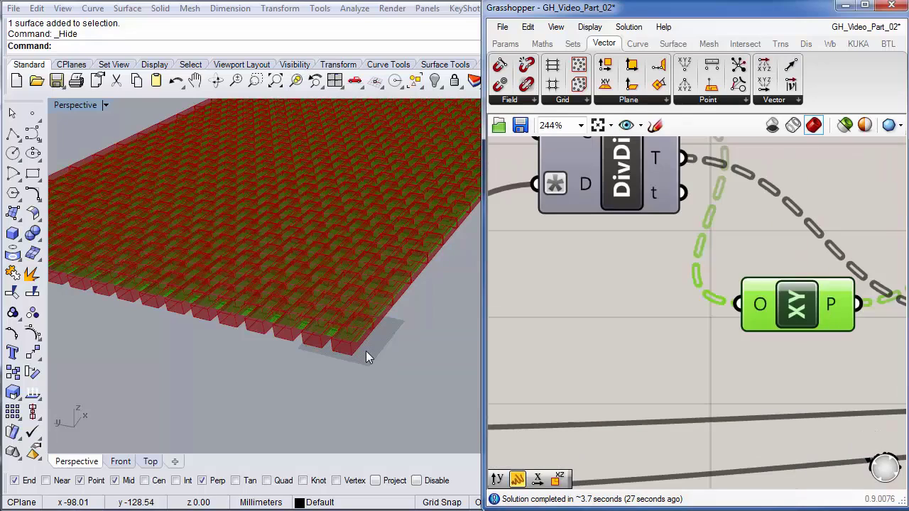
click(361, 371)
scroll(350, 345, up, 5)
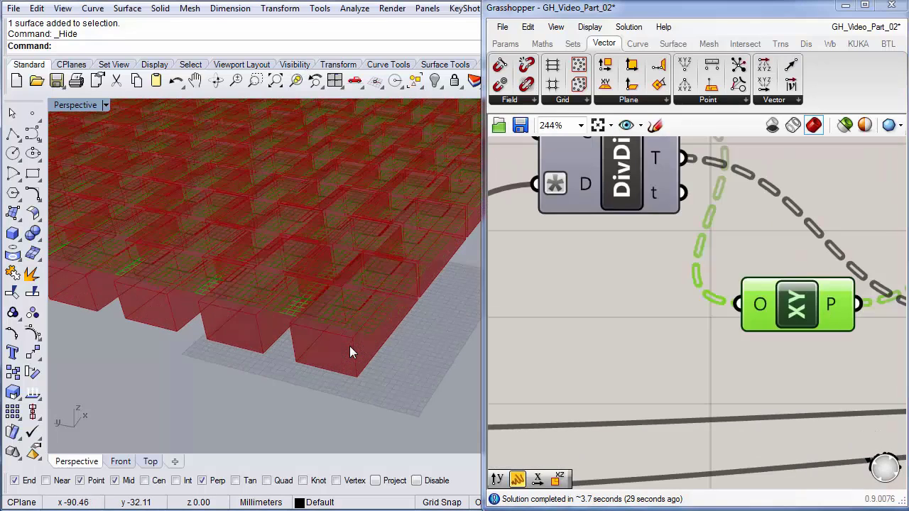
click(636, 329)
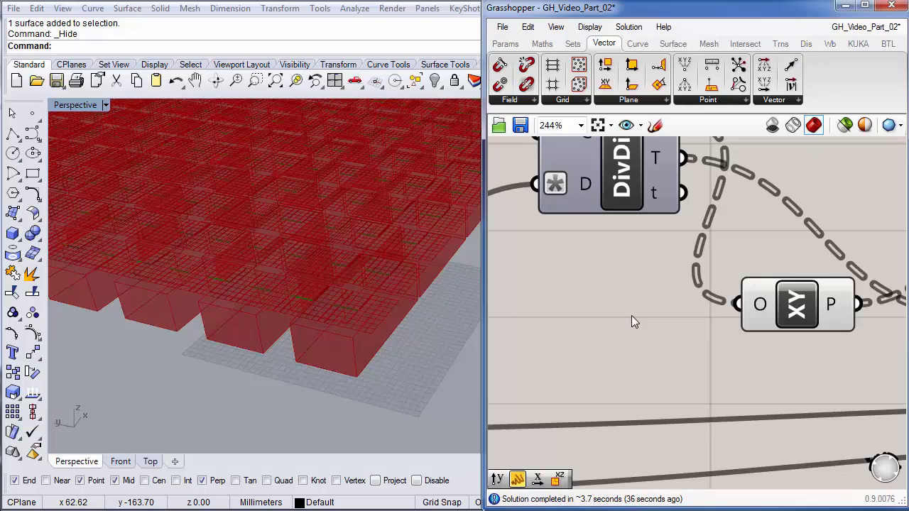
- Add an XZ Plane from DivDist points feeding Align, and delete the XY Plane
click(636, 101)
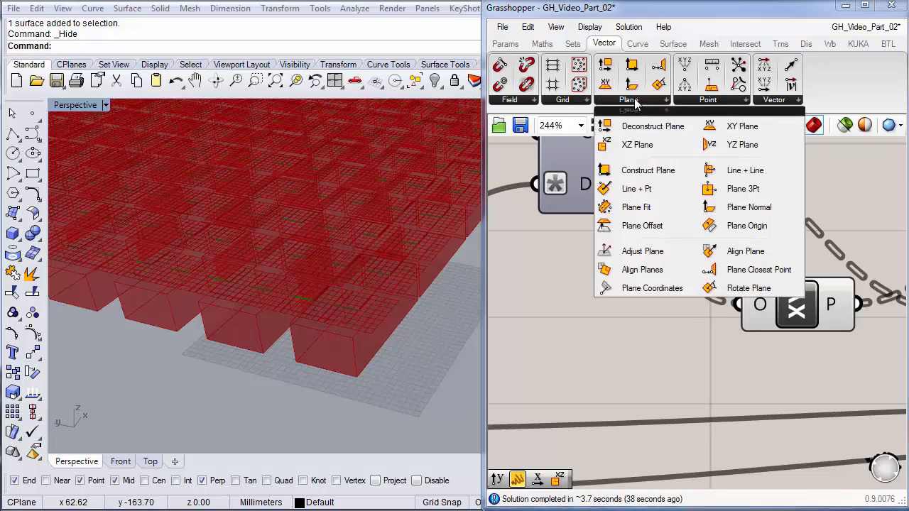
click(625, 146)
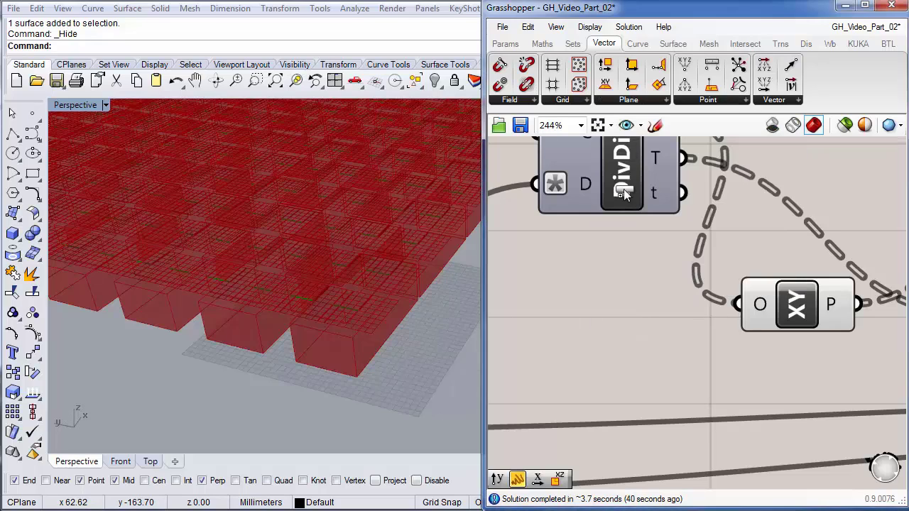
click(673, 335)
scroll(781, 357, down, 2)
right_drag(793, 361, 693, 340)
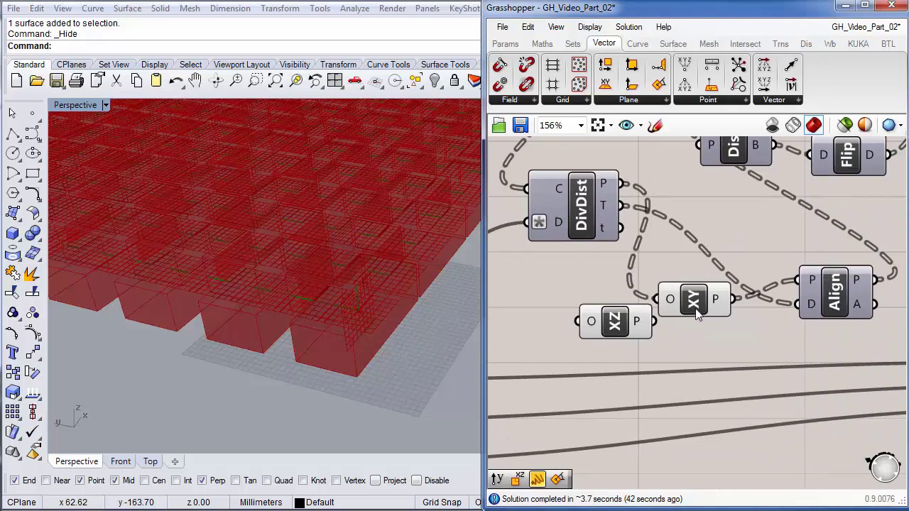
drag(696, 303, 735, 195)
drag(621, 185, 577, 321)
drag(680, 325, 797, 279)
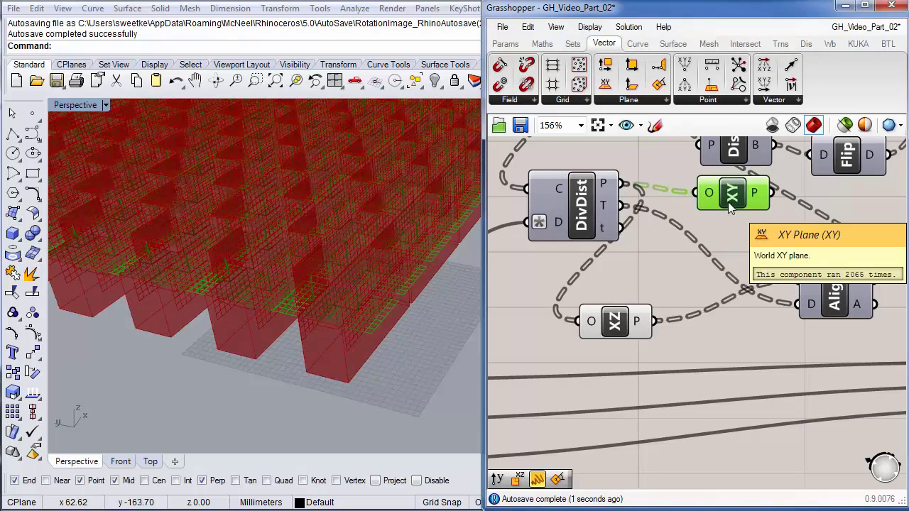
key(Delete)
- Move the XZ Plane component up, turn off its preview, and inspect the reoriented bricks
click(633, 309)
drag(634, 311, 729, 214)
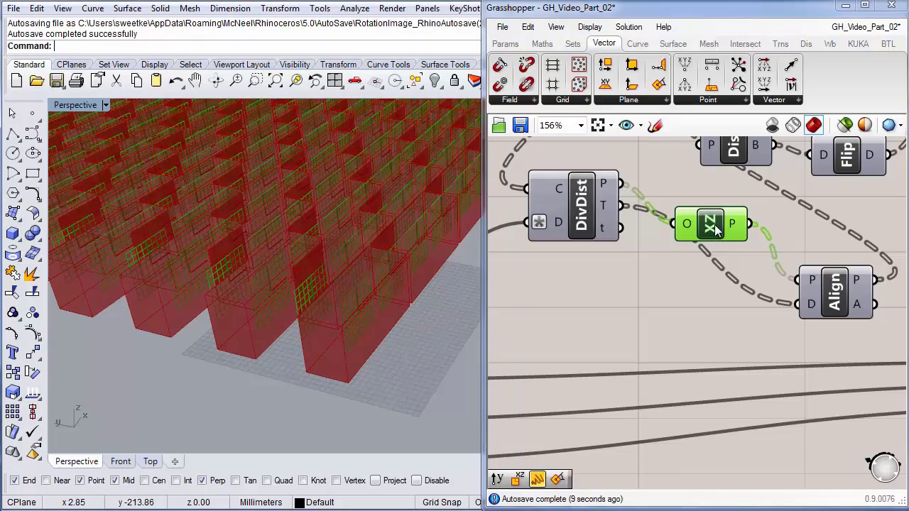
drag(716, 226, 719, 206)
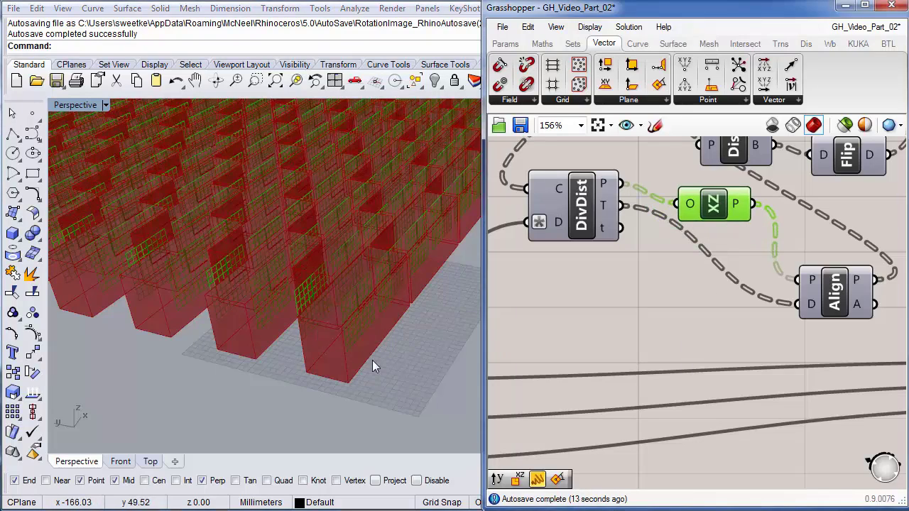
right_click(721, 206)
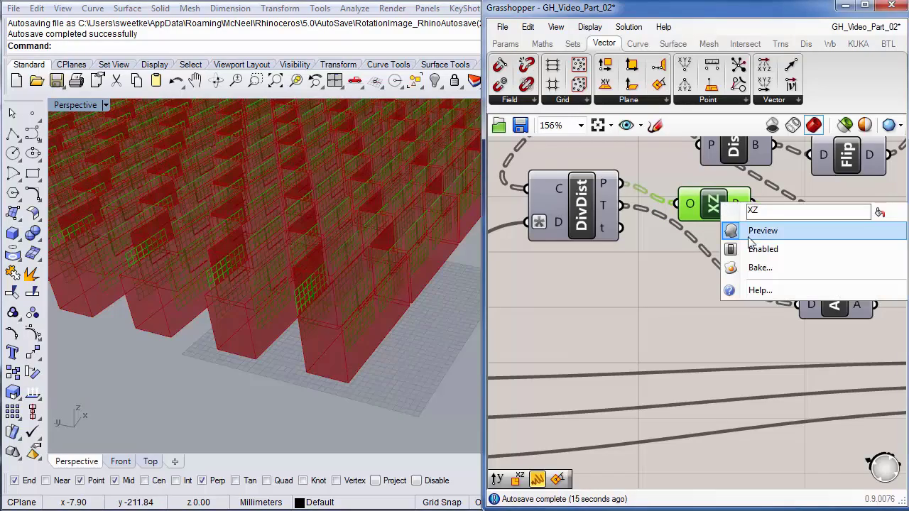
click(738, 230)
right_drag(371, 354, 313, 321)
scroll(620, 309, down, 5)
scroll(616, 316, up, 4)
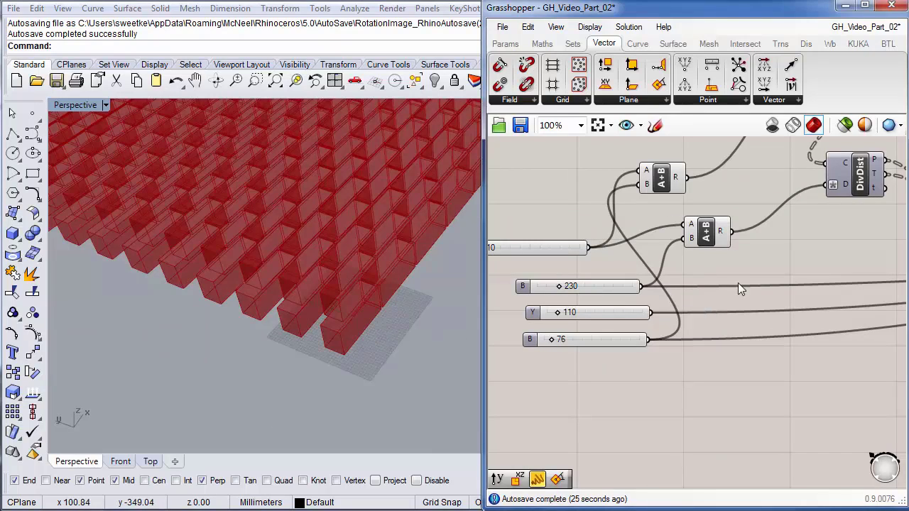
drag(833, 245, 746, 300)
right_drag(813, 252, 608, 369)
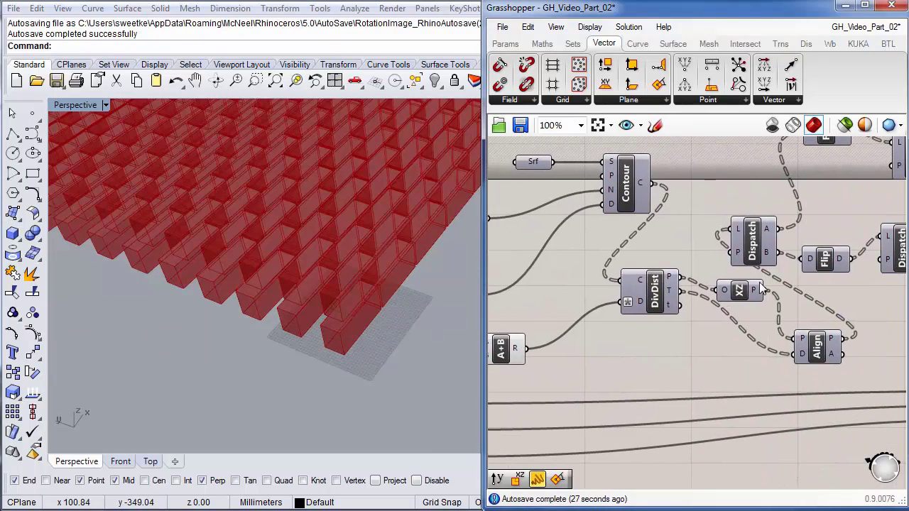
scroll(366, 346, down, 6)
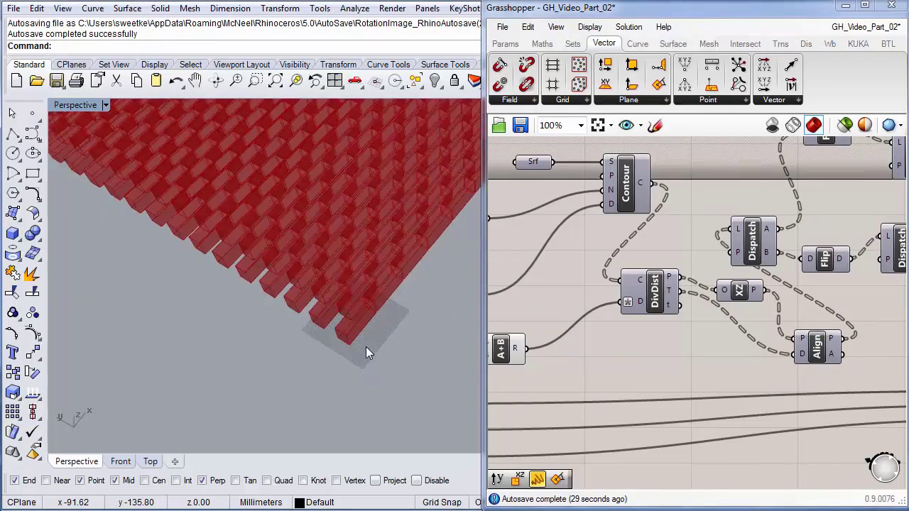
right_drag(389, 286, 296, 318)
scroll(278, 297, up, 5)
scroll(295, 317, down, 5)
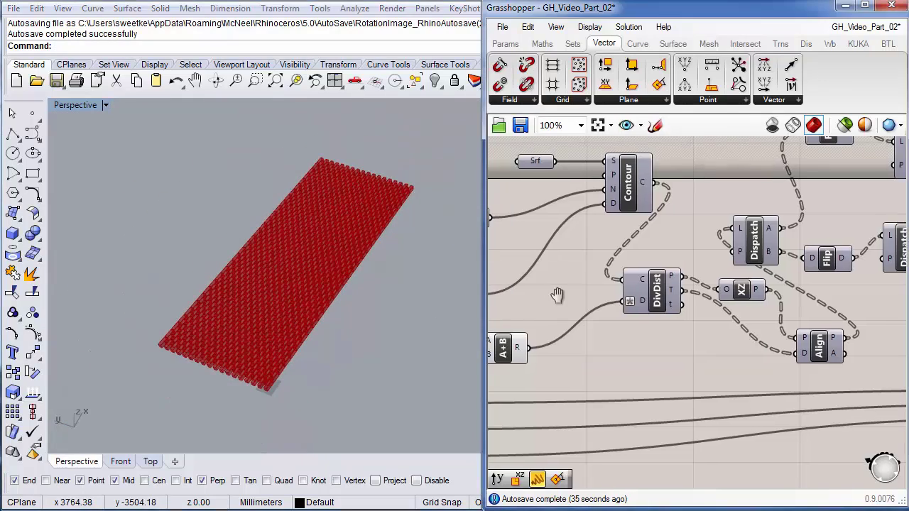
right_drag(530, 303, 508, 302)
- Reveal the hidden curved surface and rotate it -90° with the gumball to lie flat
key(ctrl+shift+h)
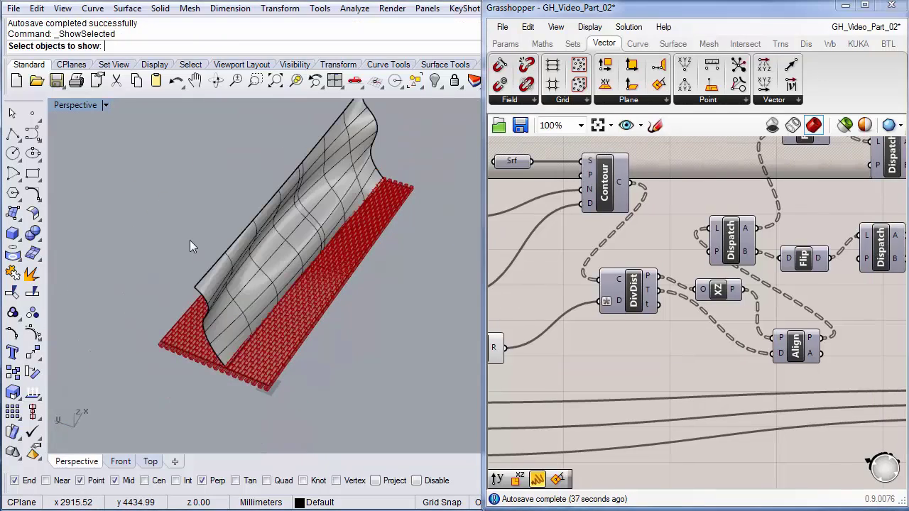
click(281, 267)
key(Return)
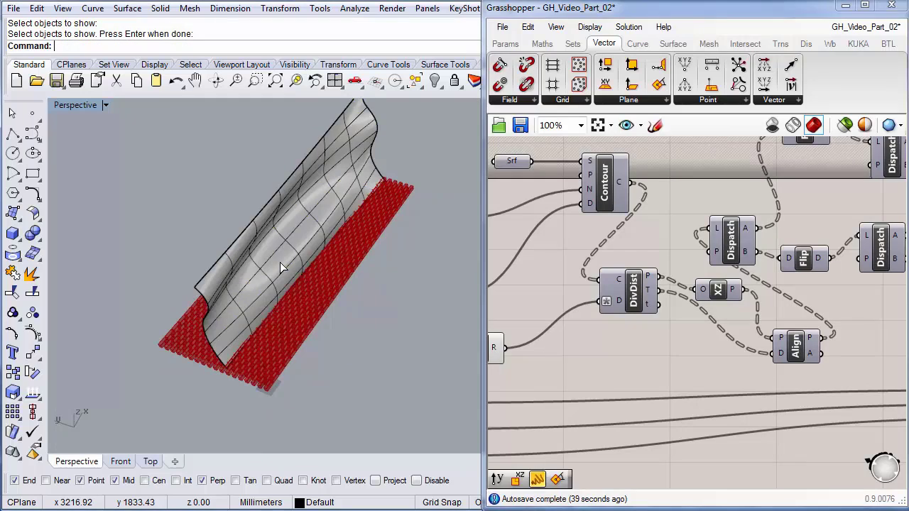
click(283, 259)
right_drag(318, 268, 315, 238)
drag(292, 252, 360, 272)
- Move the curved surface to 0,0 onto the brick array
text(M)
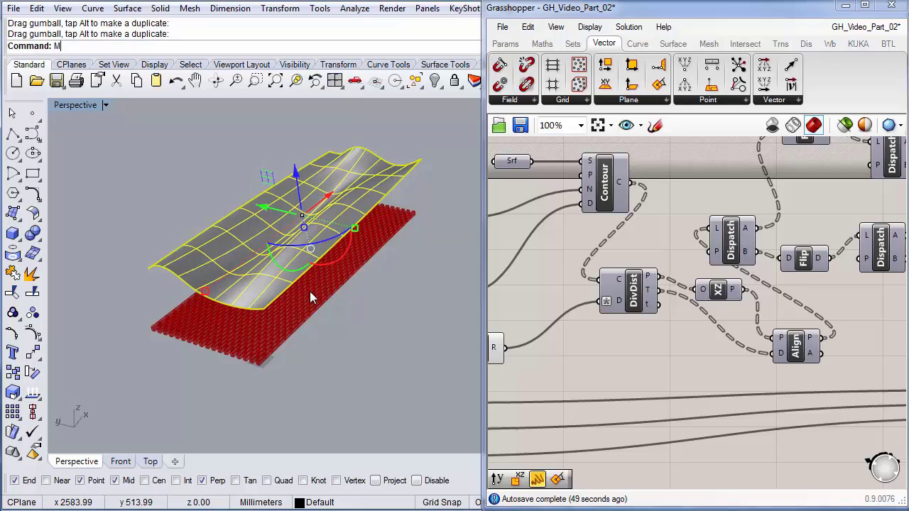
key(Return)
click(262, 305)
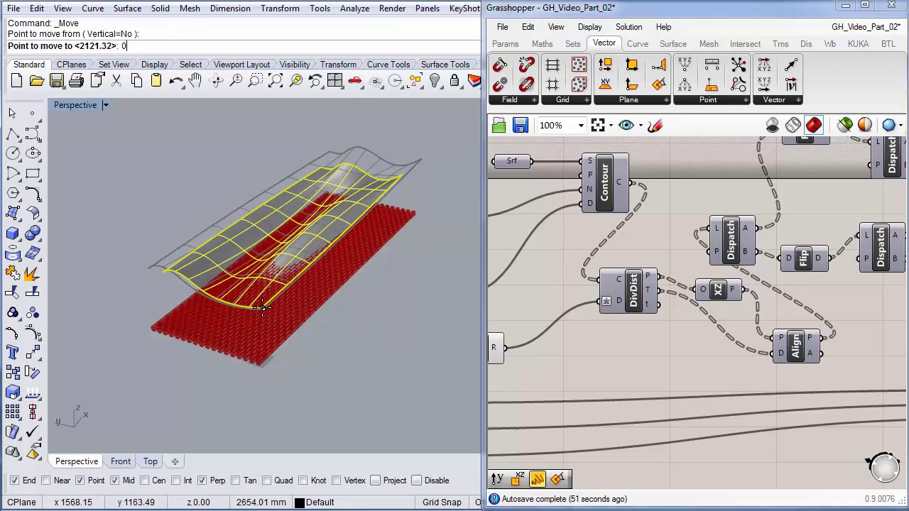
key(Return)
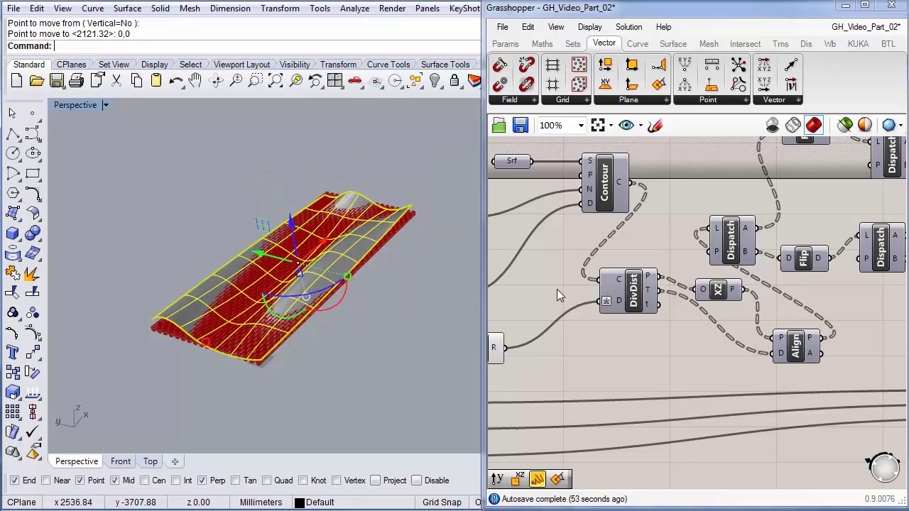
- Set the Srf parameter to the wavy surface so the bricks follow its curvature
right_click(514, 161)
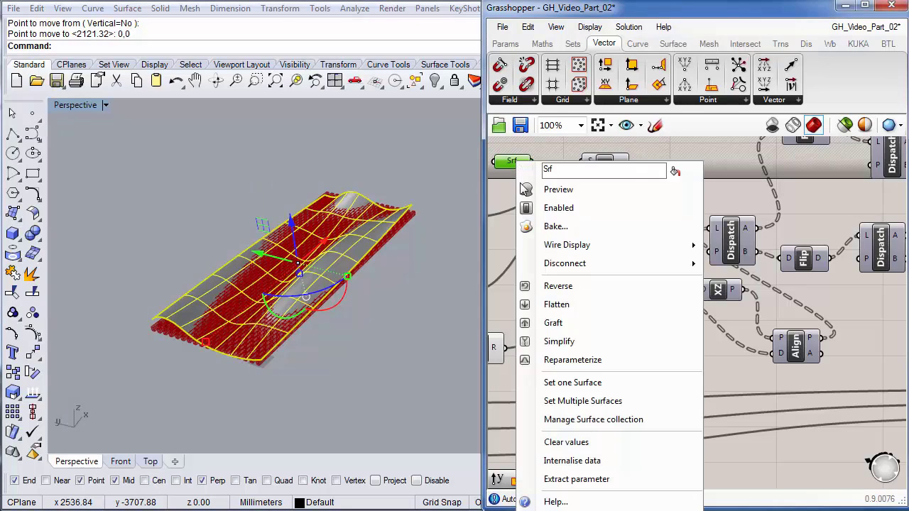
click(568, 382)
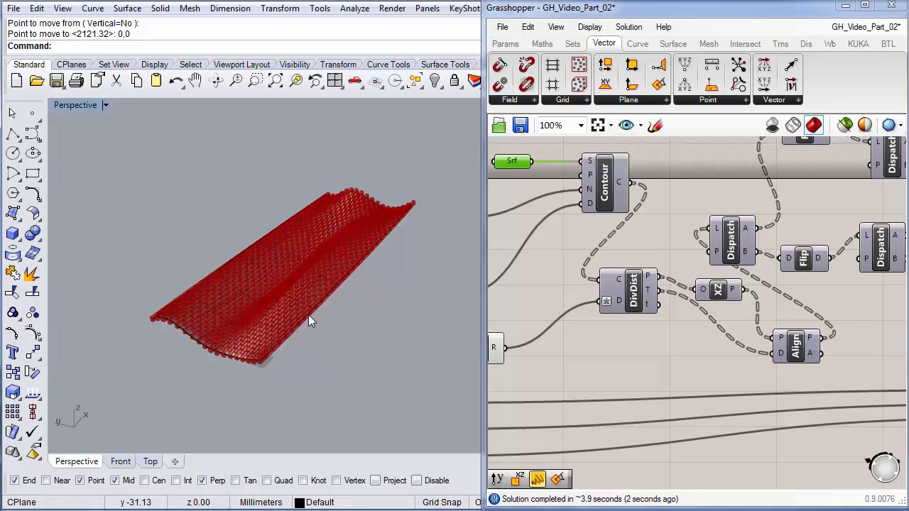
right_drag(310, 319, 365, 300)
scroll(297, 284, up, 5)
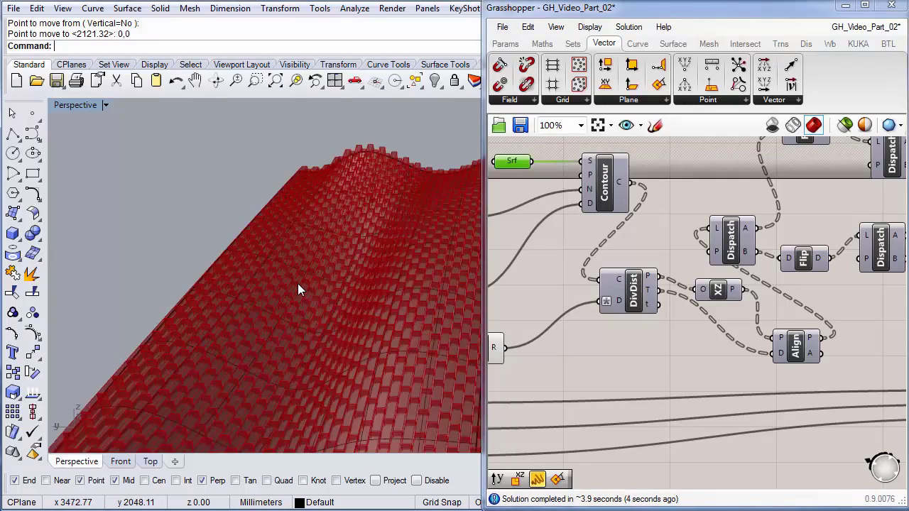
scroll(297, 284, down, 6)
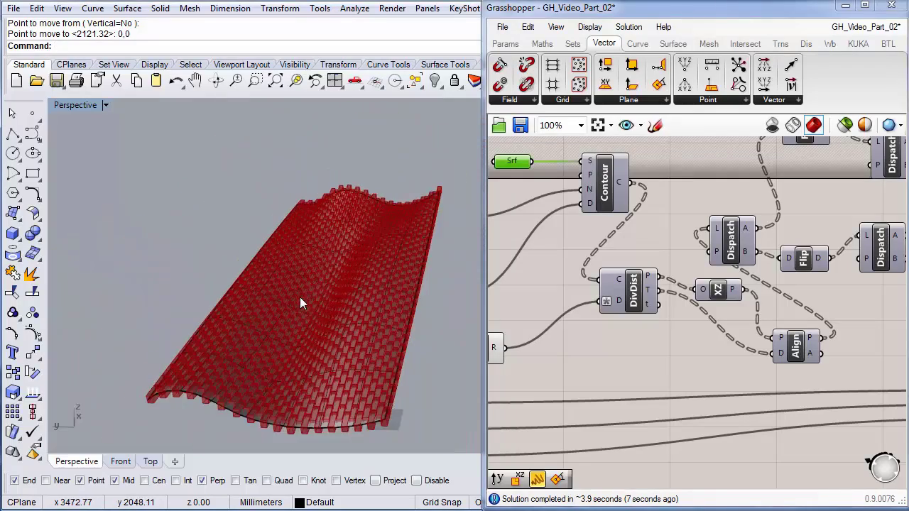
- Orbit around the undulating brick shell, then start ShowSelected to reveal hidden objects
right_drag(300, 296, 365, 287)
scroll(304, 315, up, 5)
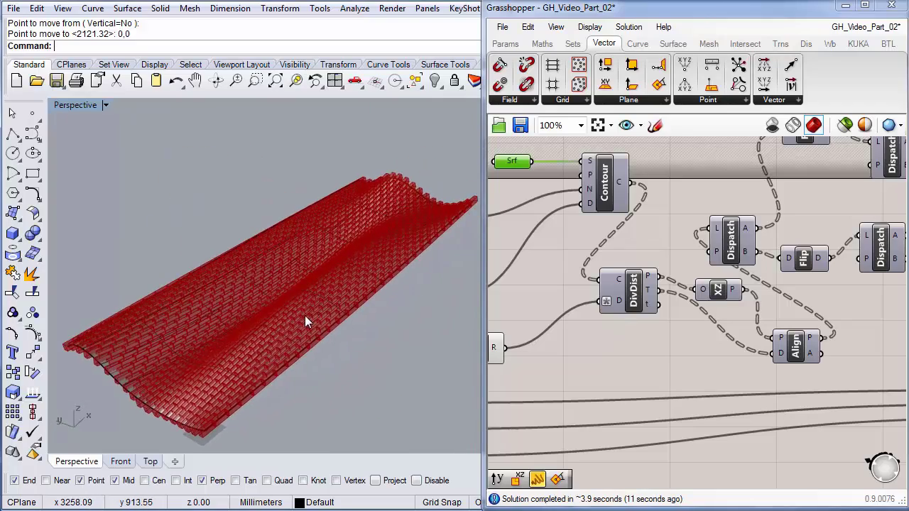
scroll(305, 316, up, 1)
scroll(305, 316, down, 5)
right_drag(305, 316, 389, 269)
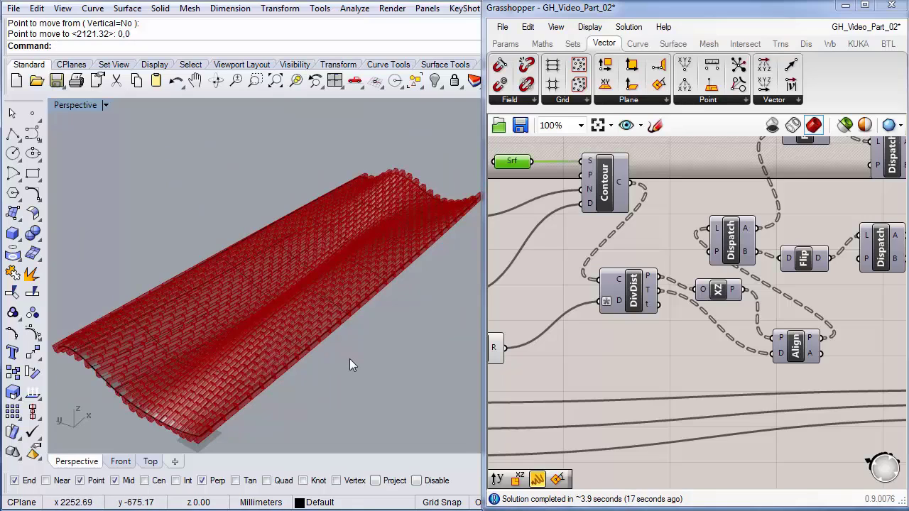
key(ctrl+shift+h)
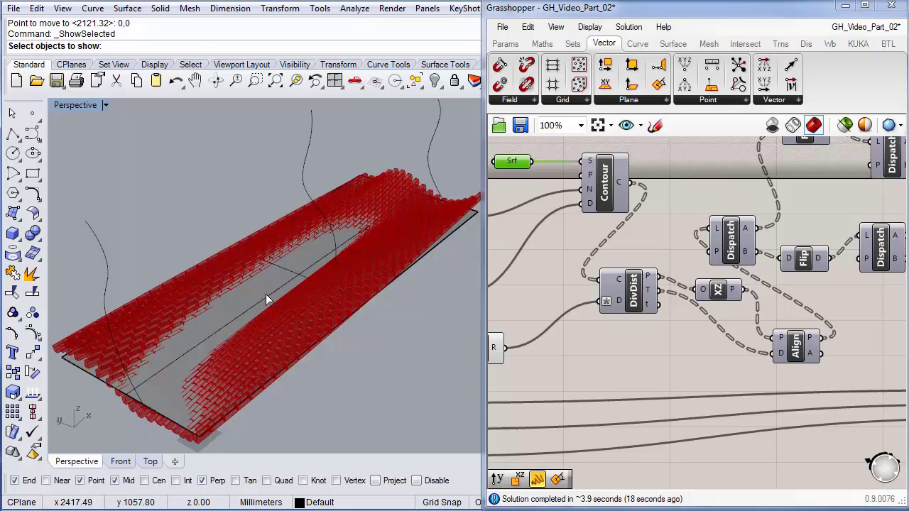
- Show the flat surface again and set it as the Srf parameter's single surface
click(261, 292)
key(Return)
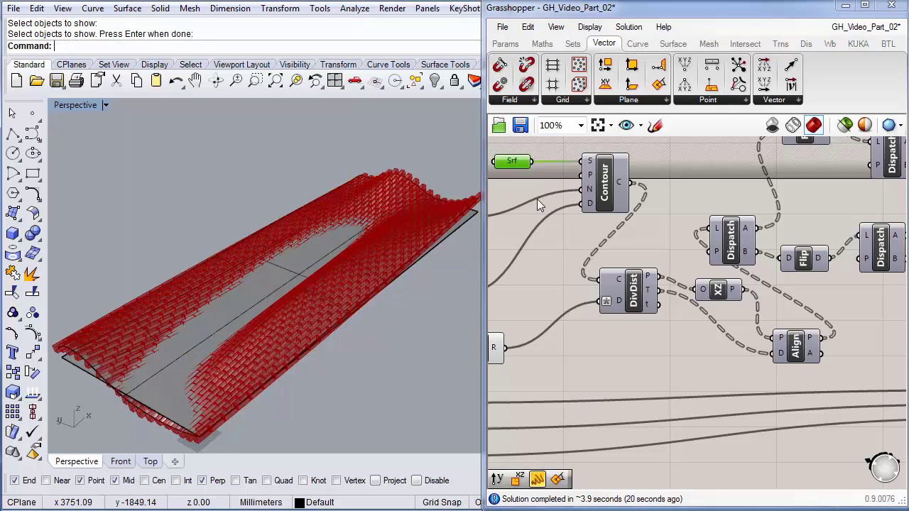
right_click(514, 161)
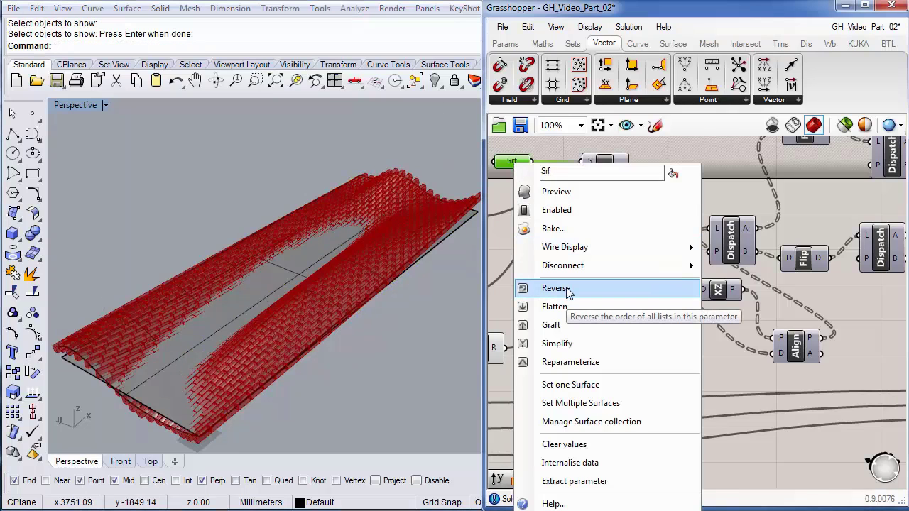
mouse_move(575, 275)
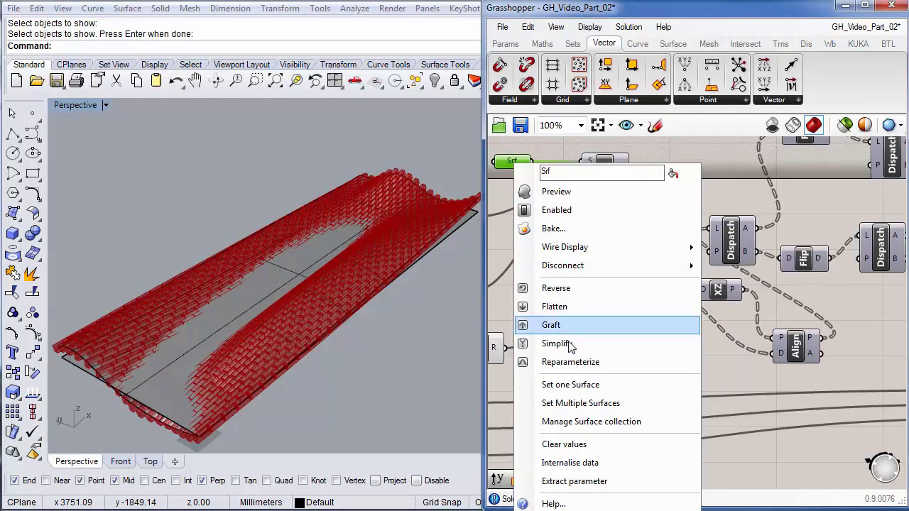
click(575, 385)
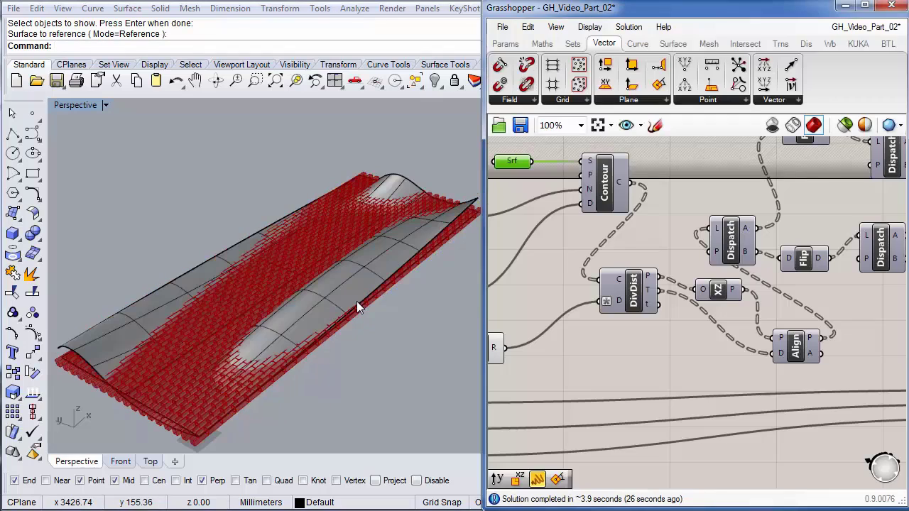
click(356, 301)
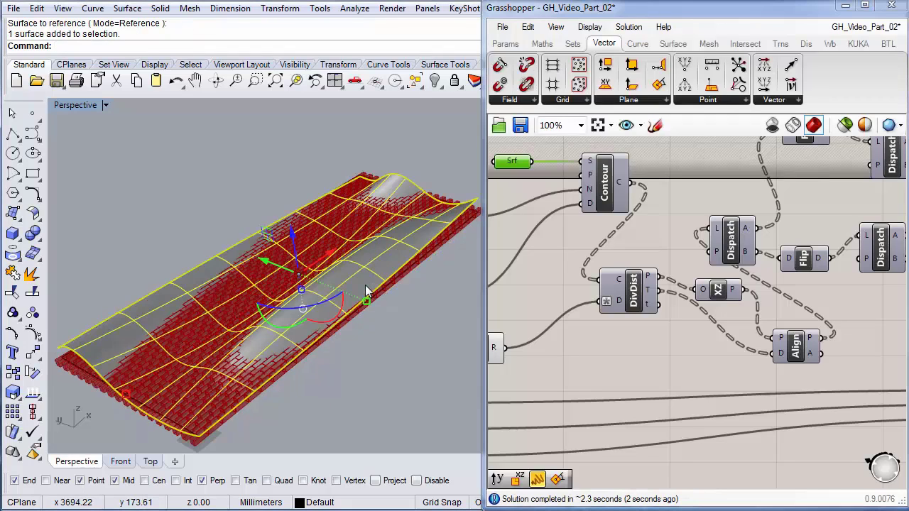
- Hide both the wavy and the flat surfaces
key(ctrl+h)
click(367, 274)
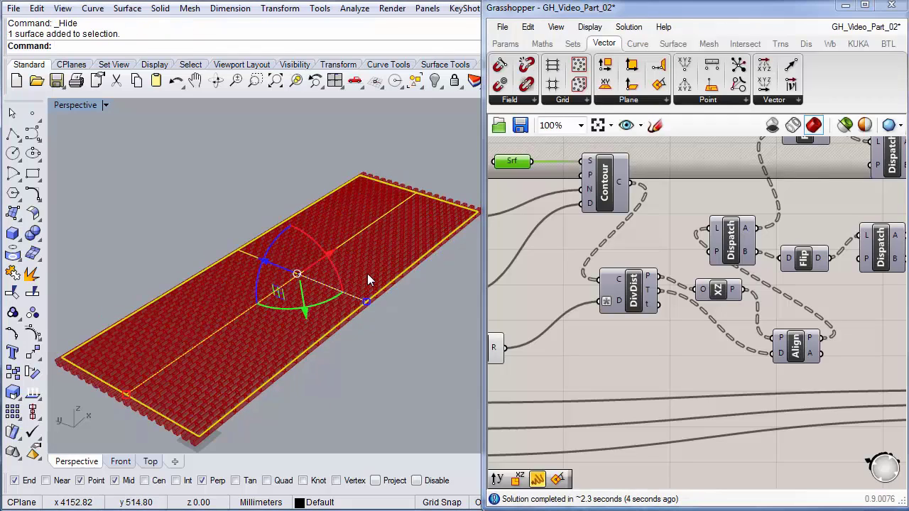
key(ctrl+h)
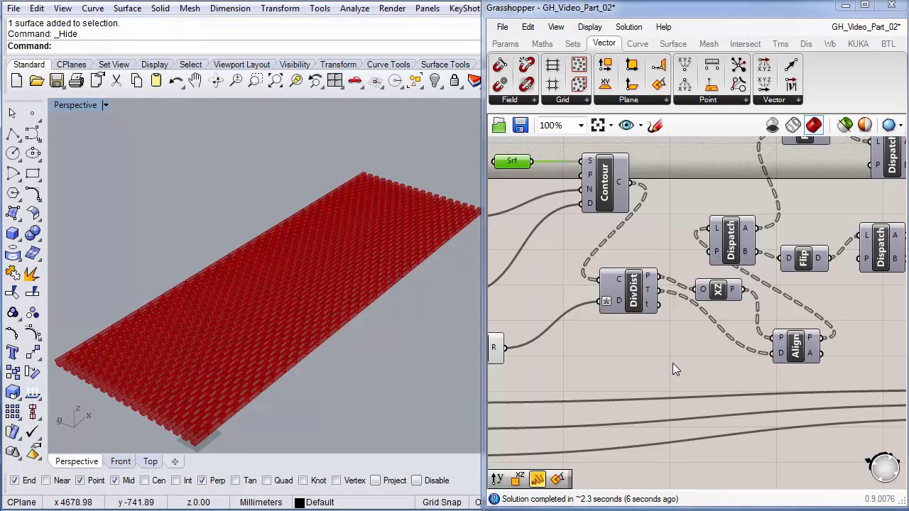
- Drag an Image Sampler from Params > Input onto the canvas, placing it above Merge
scroll(669, 368, down, 4)
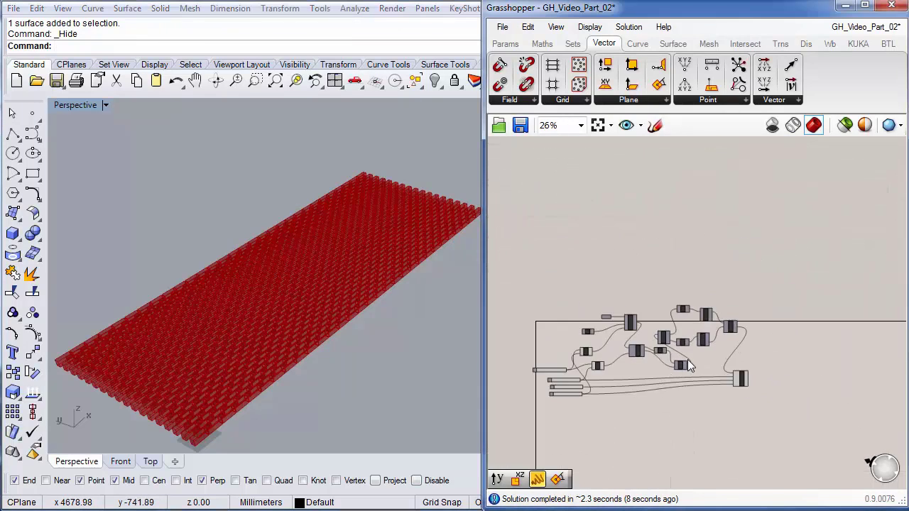
scroll(687, 358, up, 5)
scroll(687, 359, down, 4)
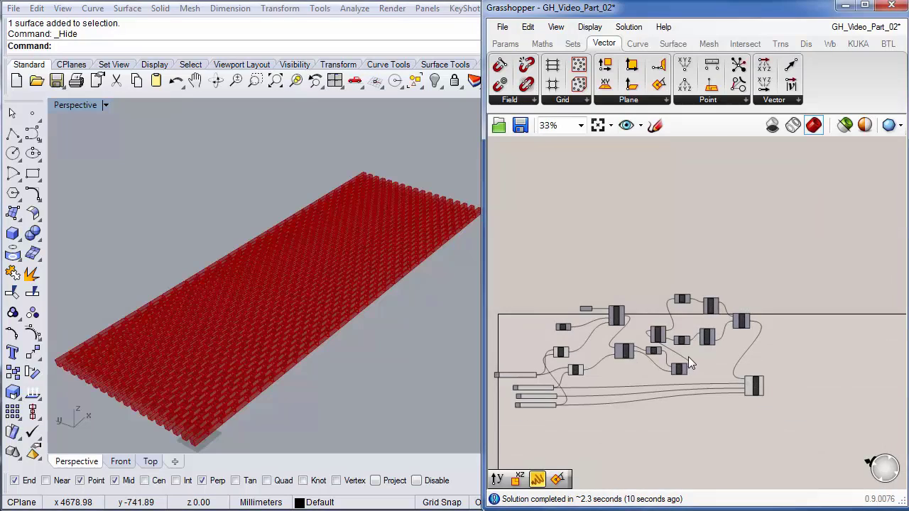
scroll(691, 356, up, 6)
right_drag(744, 363, 603, 338)
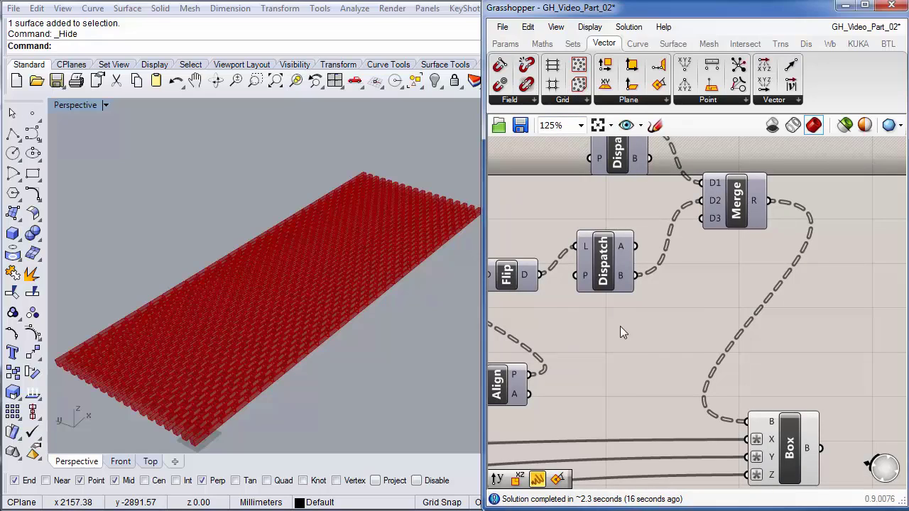
click(506, 44)
drag(753, 88, 842, 317)
right_drag(766, 349, 543, 365)
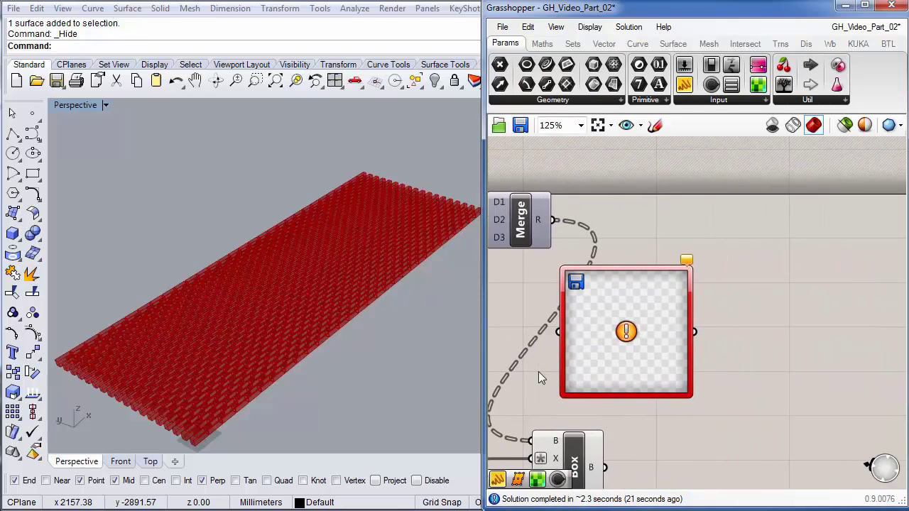
scroll(629, 349, down, 5)
scroll(552, 352, up, 3)
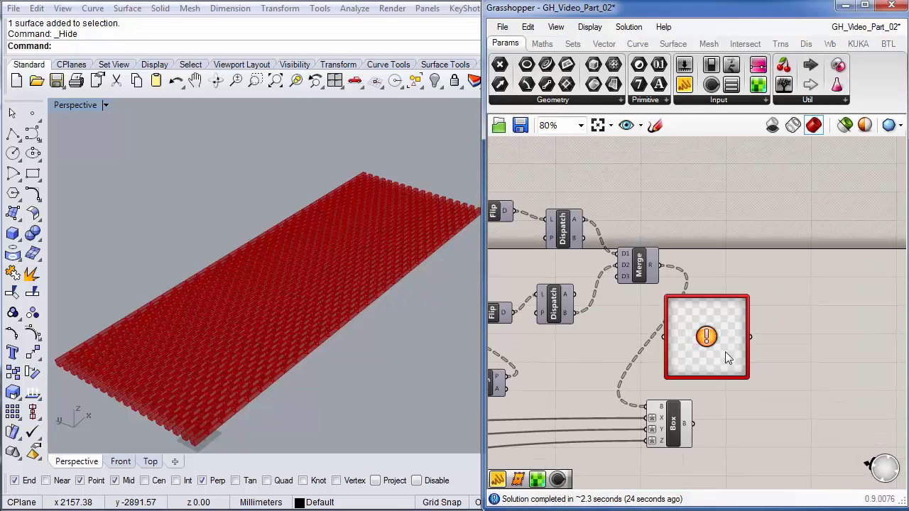
drag(725, 351, 759, 227)
right_drag(752, 304, 719, 342)
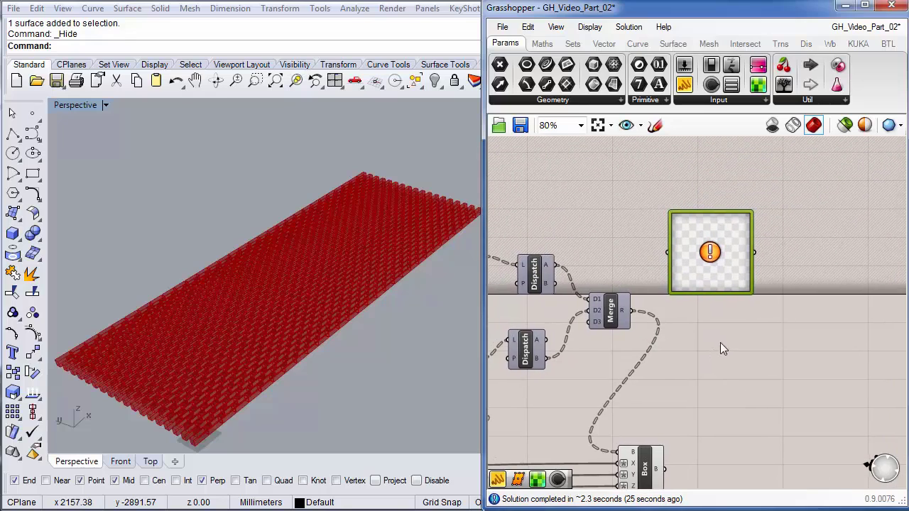
- Load reflect.jpg into the Image Sampler with X domain 1 To 7000 and Y 1 To 3000
double_click(715, 253)
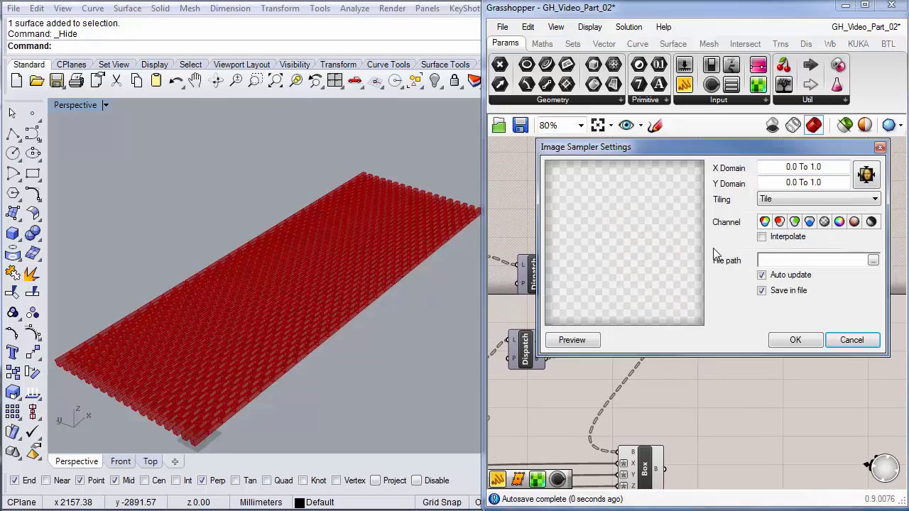
click(873, 261)
text(reflect.jpg)
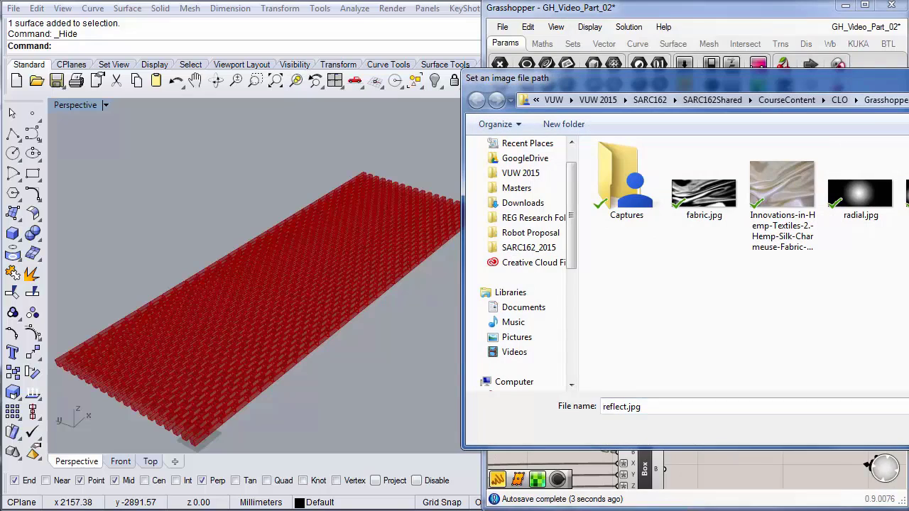
key(Return)
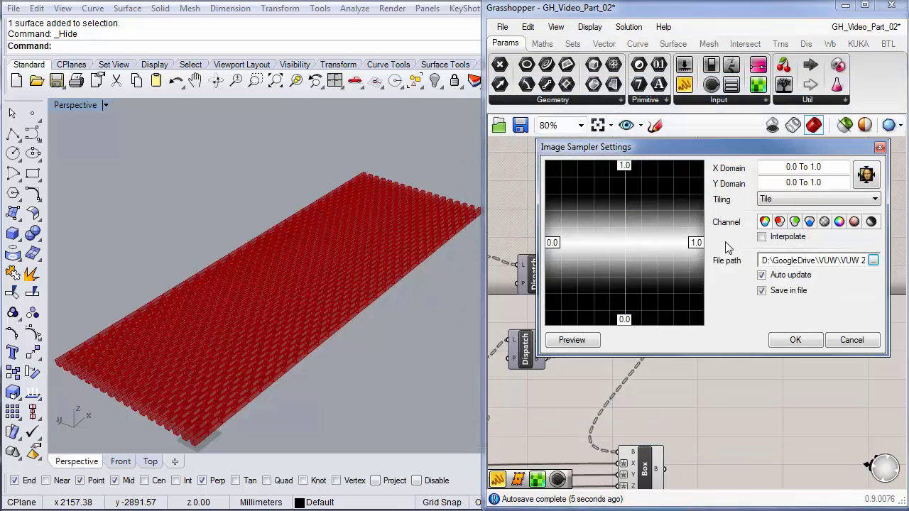
click(865, 176)
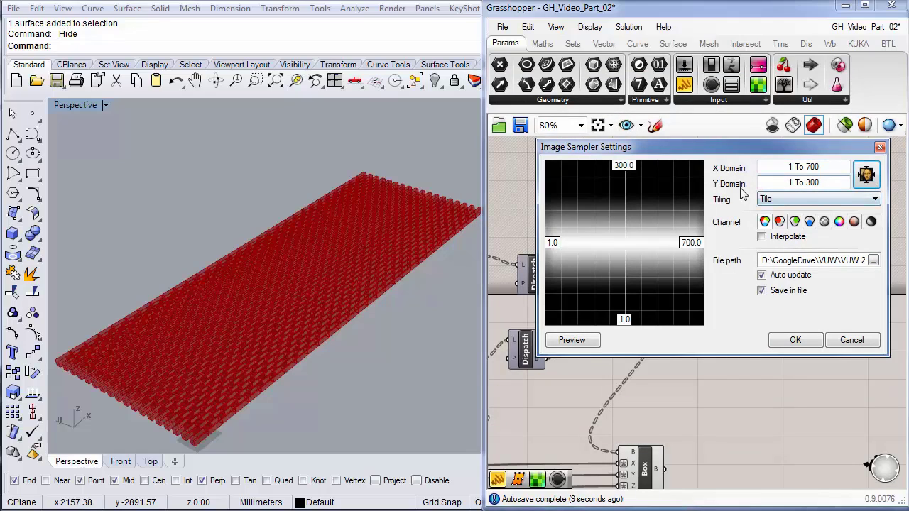
click(822, 170)
text(0)
click(821, 183)
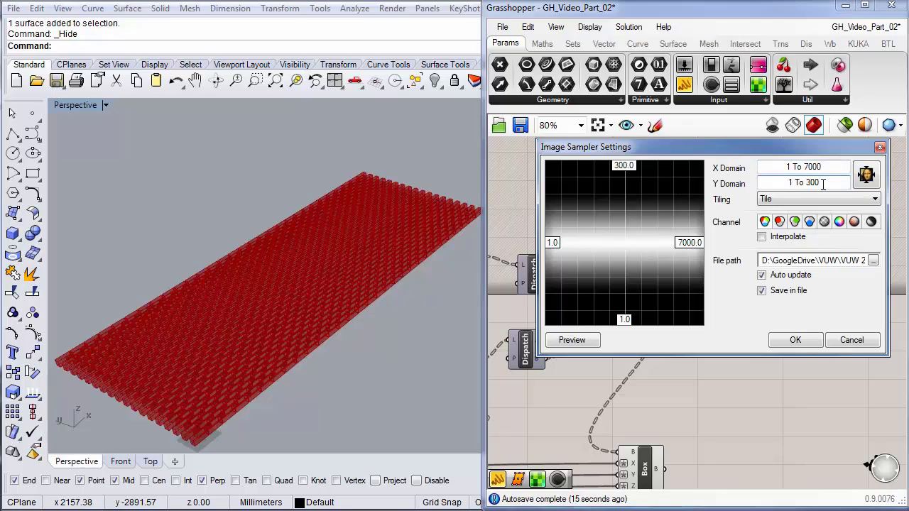
text(0)
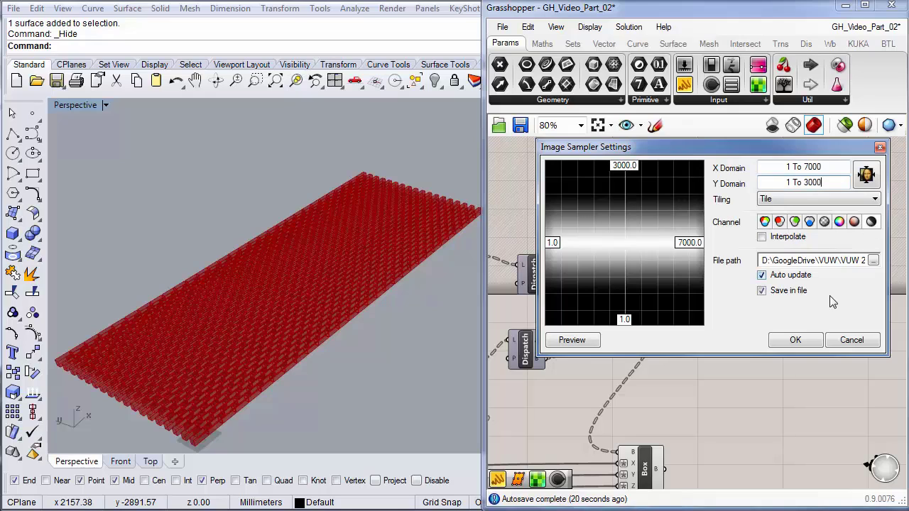
click(801, 340)
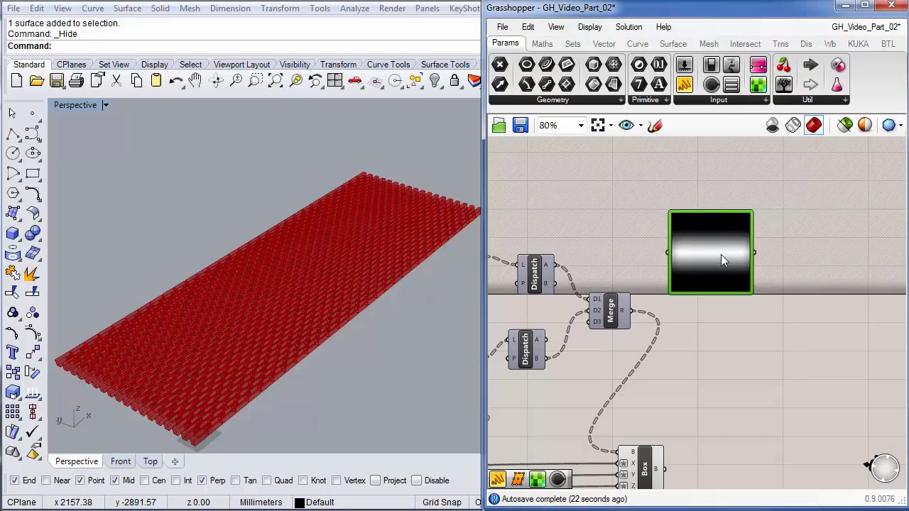
- Add a Panel on Merge's R output and enlarge it to inspect the brick planes
click(773, 332)
double_click(773, 332)
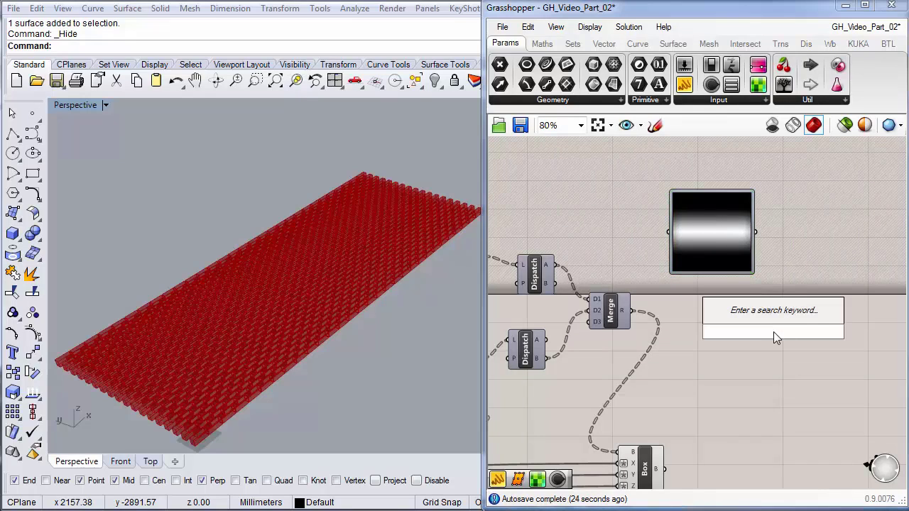
text(panel)
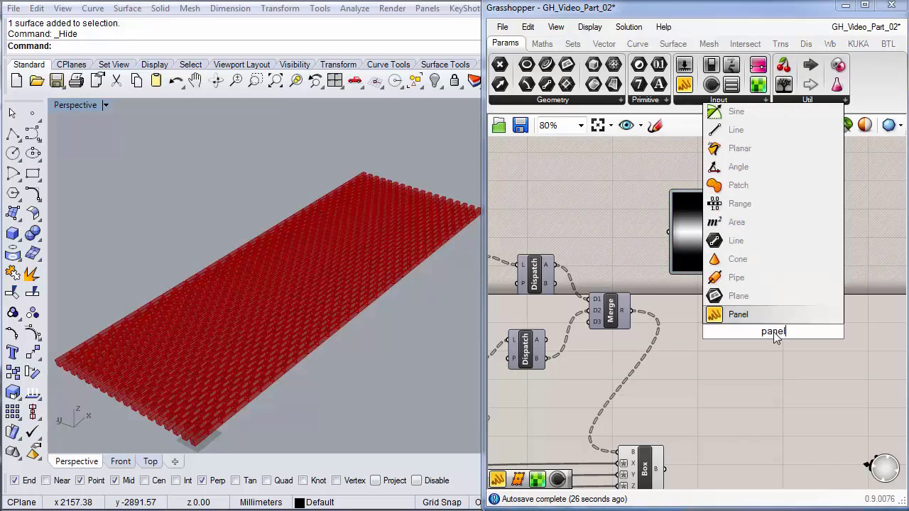
key(Return)
drag(770, 333, 755, 231)
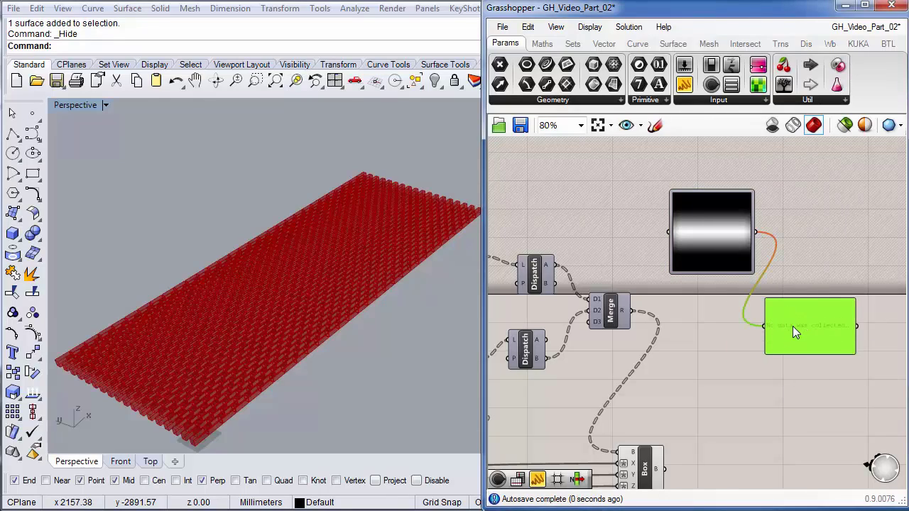
drag(763, 328, 622, 311)
right_drag(682, 365, 630, 346)
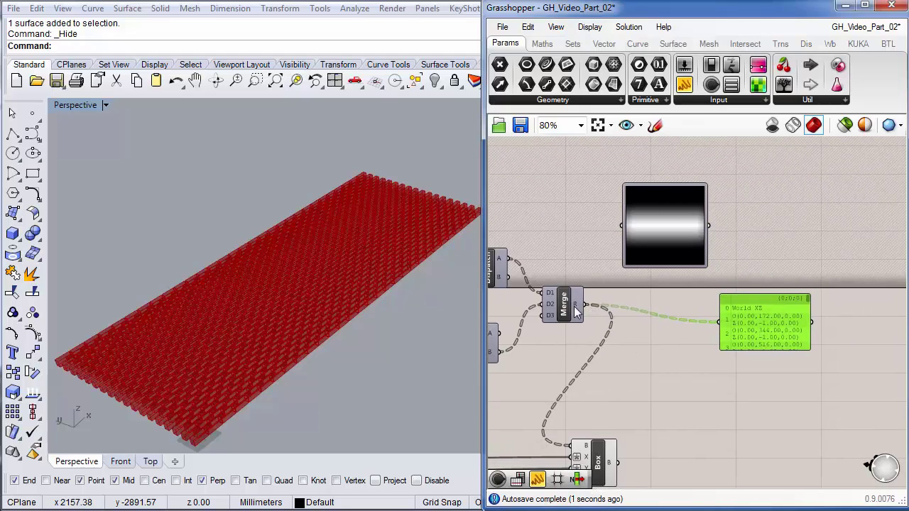
drag(811, 331, 908, 331)
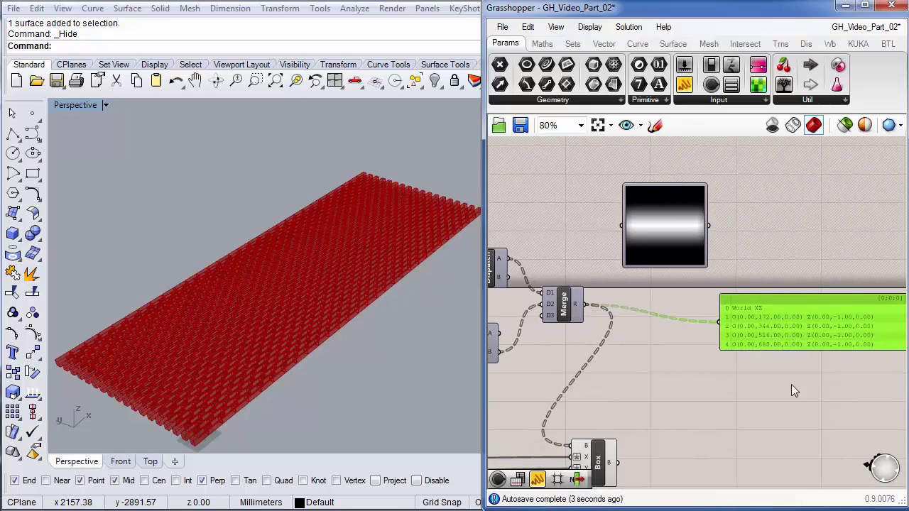
right_drag(782, 387, 651, 330)
drag(779, 275, 820, 284)
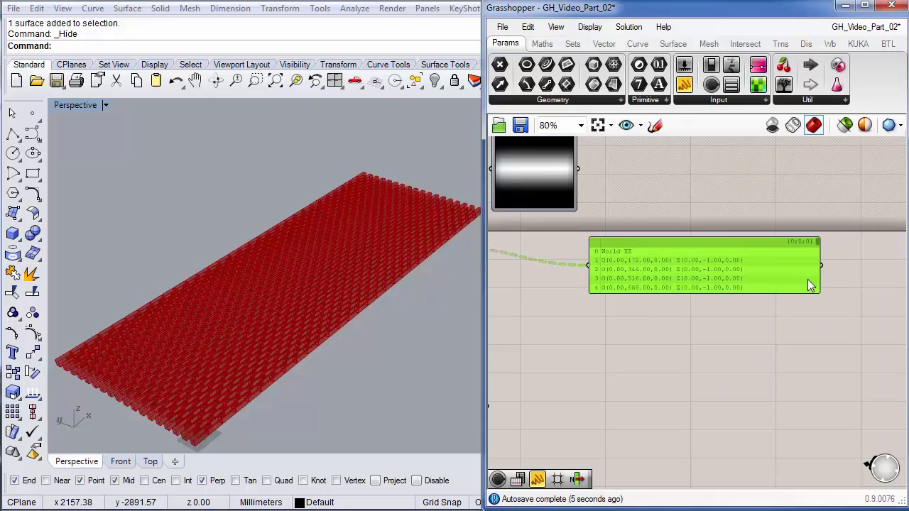
drag(752, 291, 751, 412)
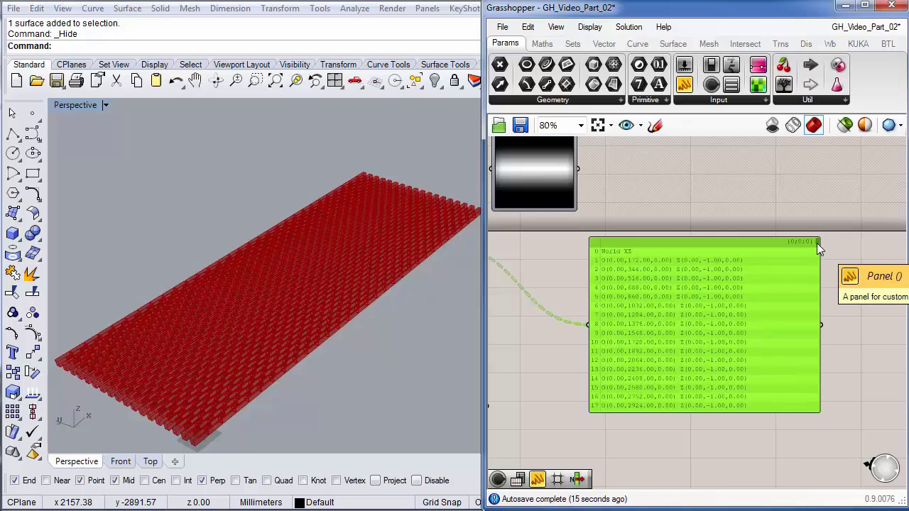
drag(817, 242, 820, 265)
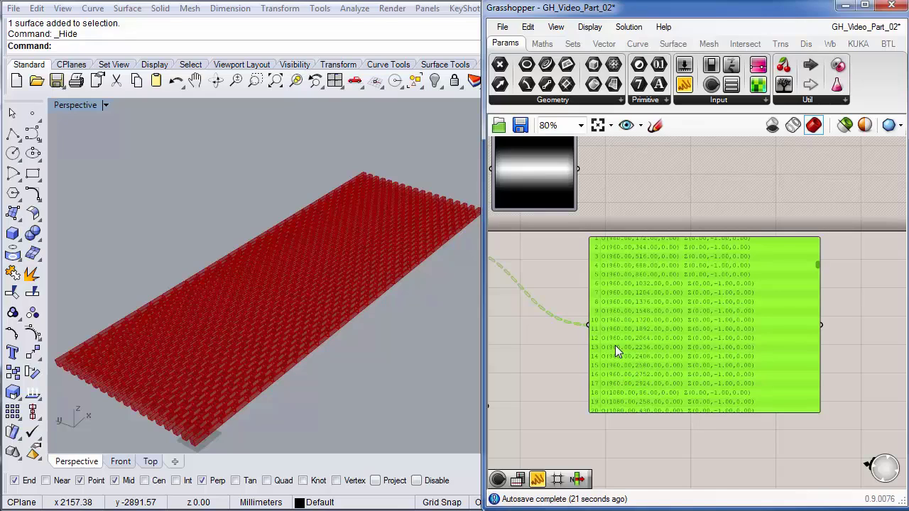
scroll(615, 345, up, 5)
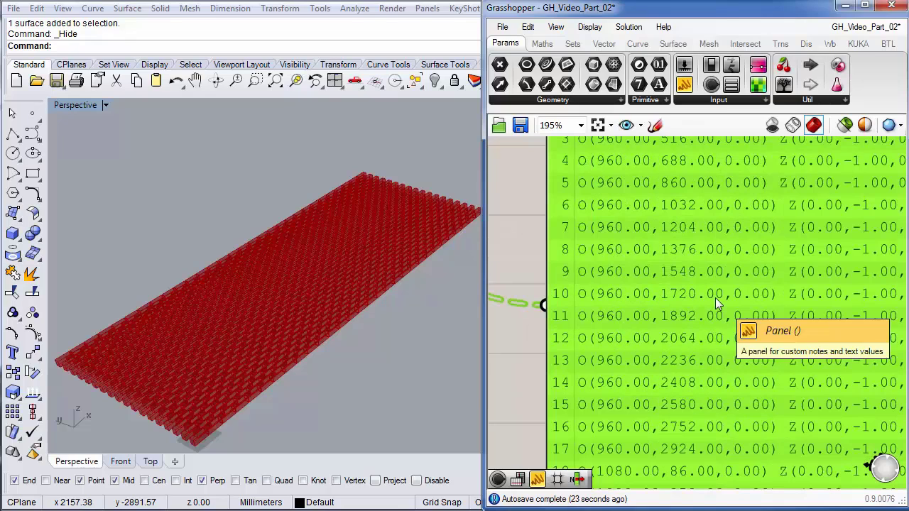
scroll(715, 297, down, 5)
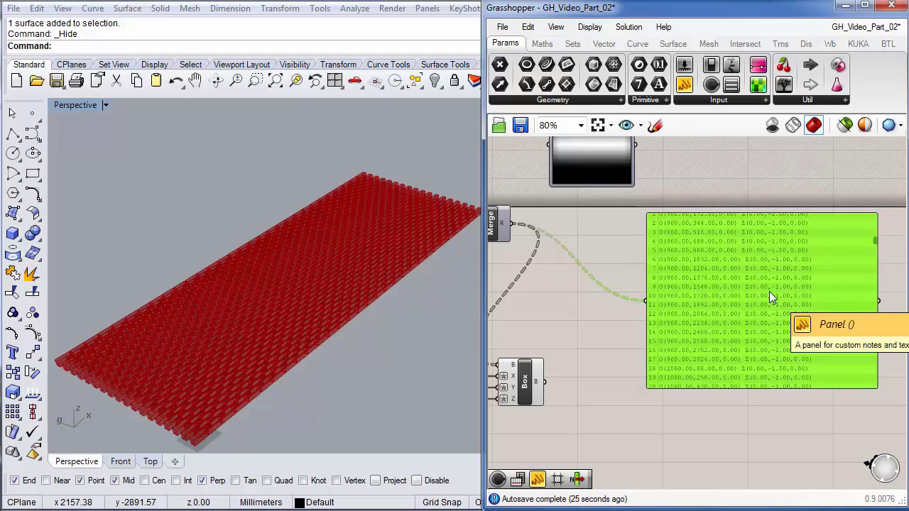
- Delete the panel and wire Merge's R output into the Image Sampler
key(Delete)
right_drag(686, 296, 770, 364)
drag(598, 291, 633, 211)
- Add a Panel on the Image Sampler output, enlarged to show values 0–15
double_click(741, 328)
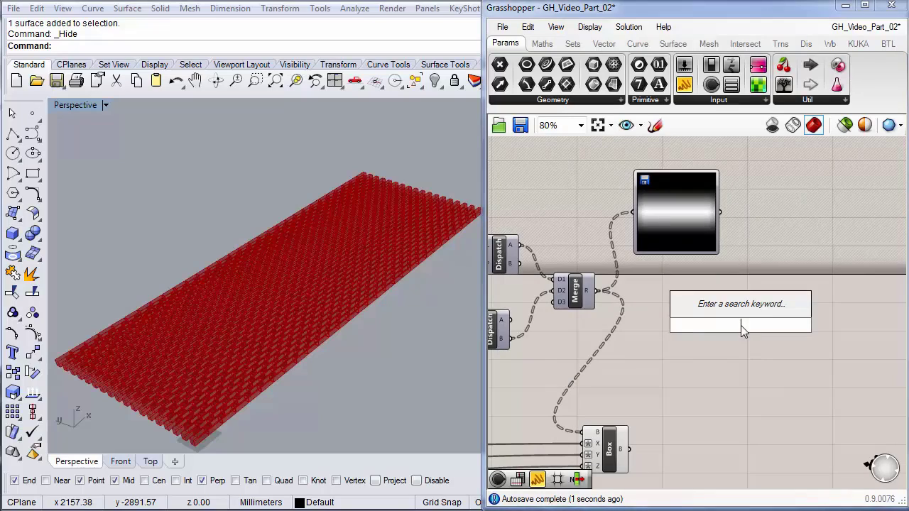
text(panel)
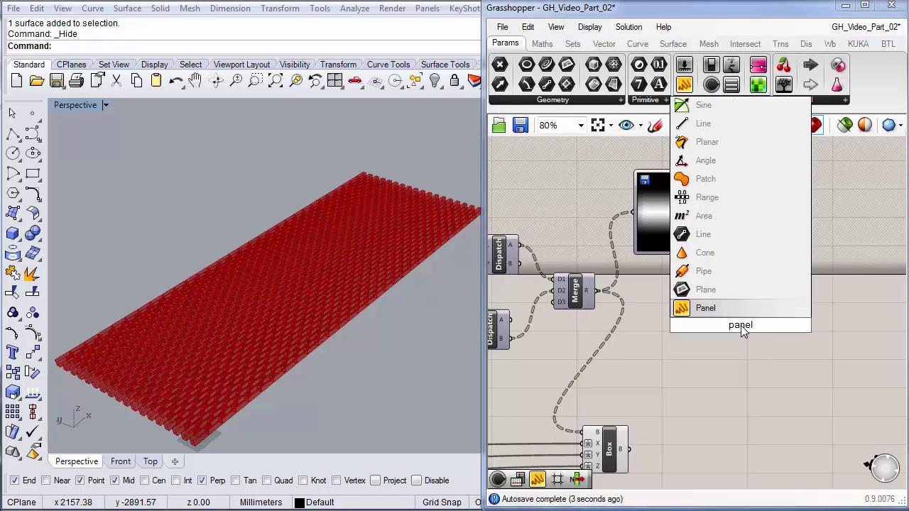
key(Return)
drag(740, 326, 788, 297)
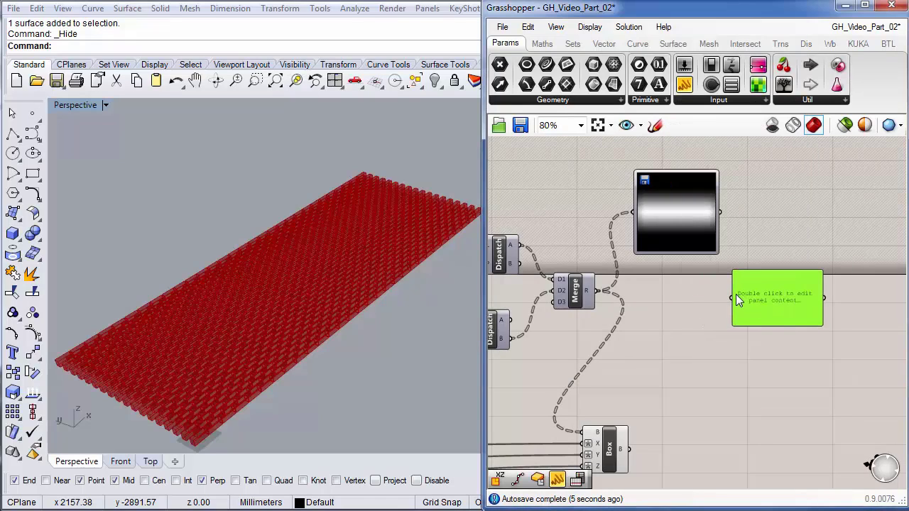
drag(732, 297, 720, 212)
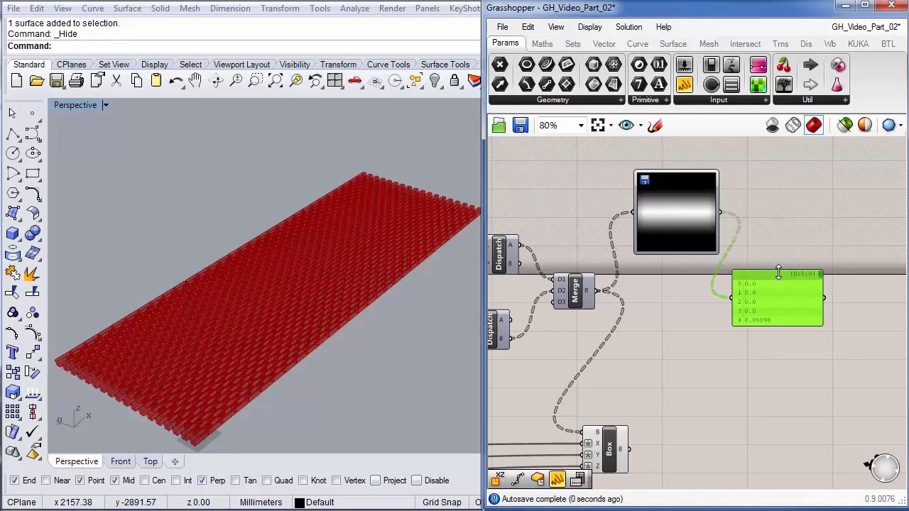
drag(778, 272, 778, 173)
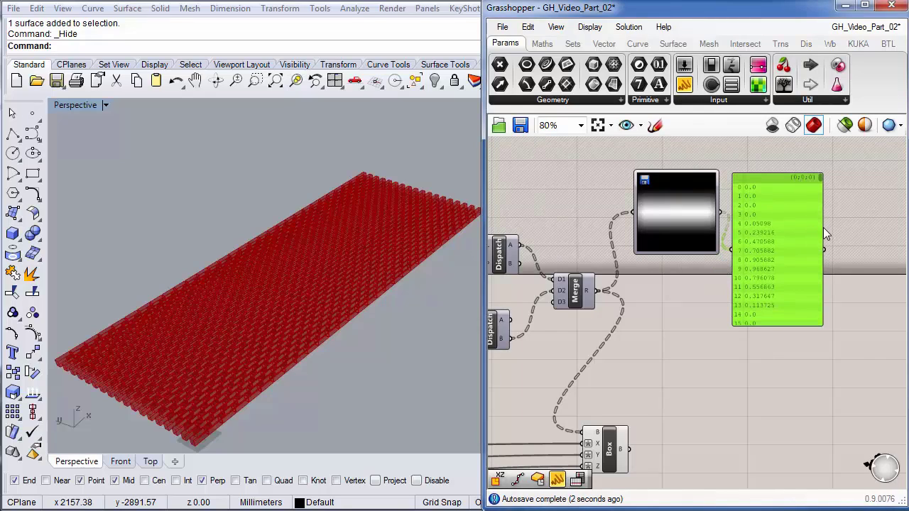
drag(823, 227, 896, 229)
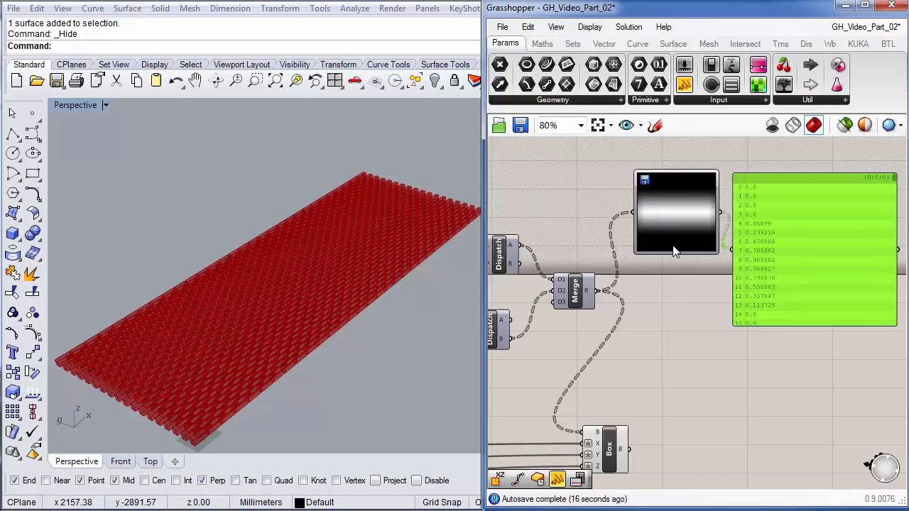
- Widen the Image Sampler preview and arrange the sampler and values panel on the canvas
drag(631, 196, 579, 196)
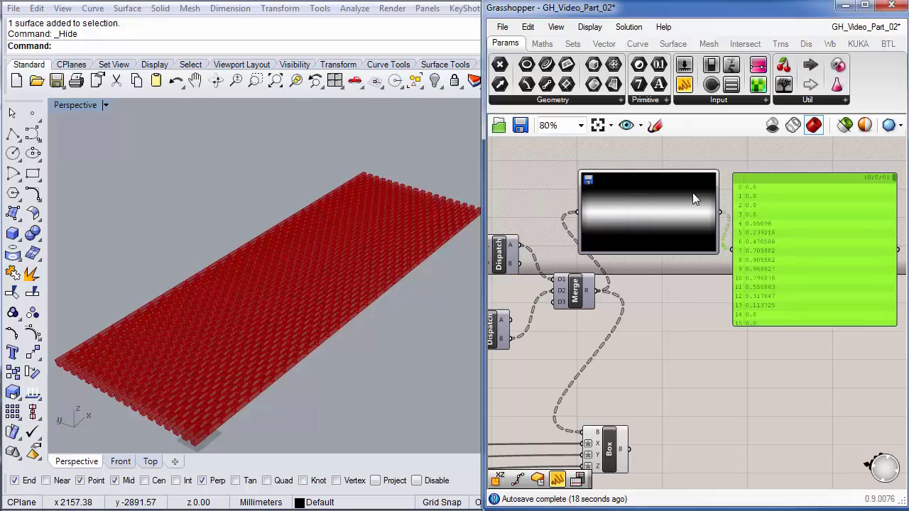
drag(718, 190, 735, 191)
drag(674, 225, 675, 202)
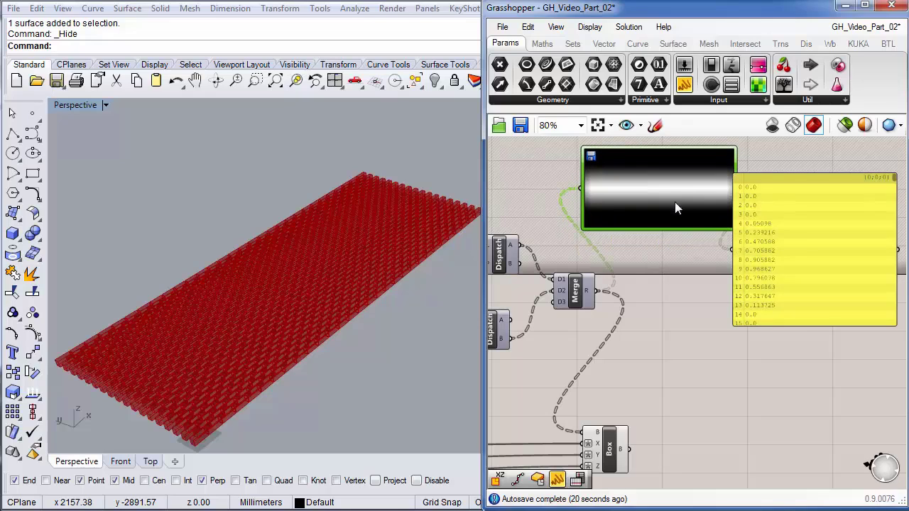
right_drag(629, 263, 653, 341)
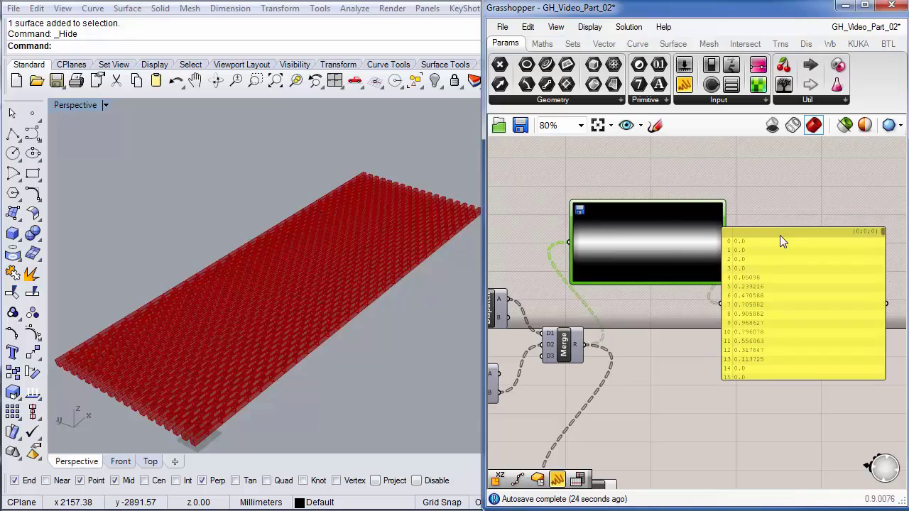
drag(780, 235, 799, 225)
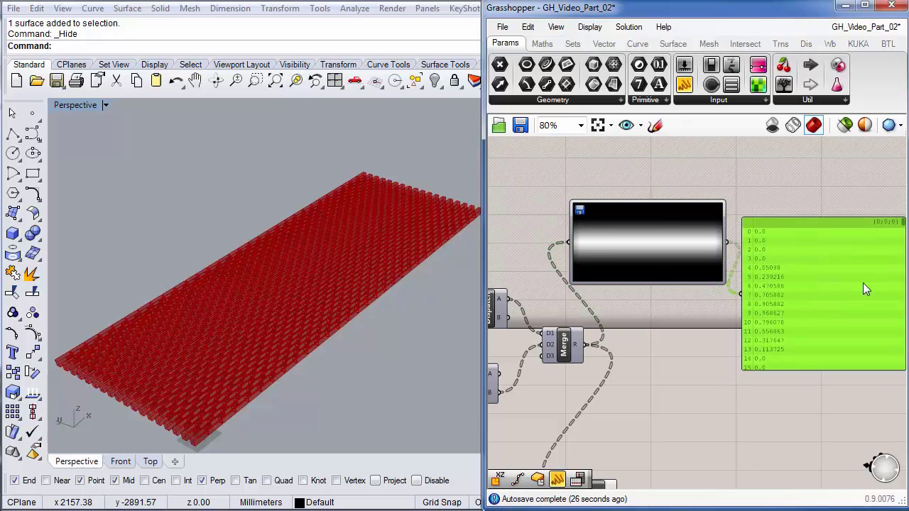
scroll(836, 289, down, 2)
scroll(836, 289, up, 4)
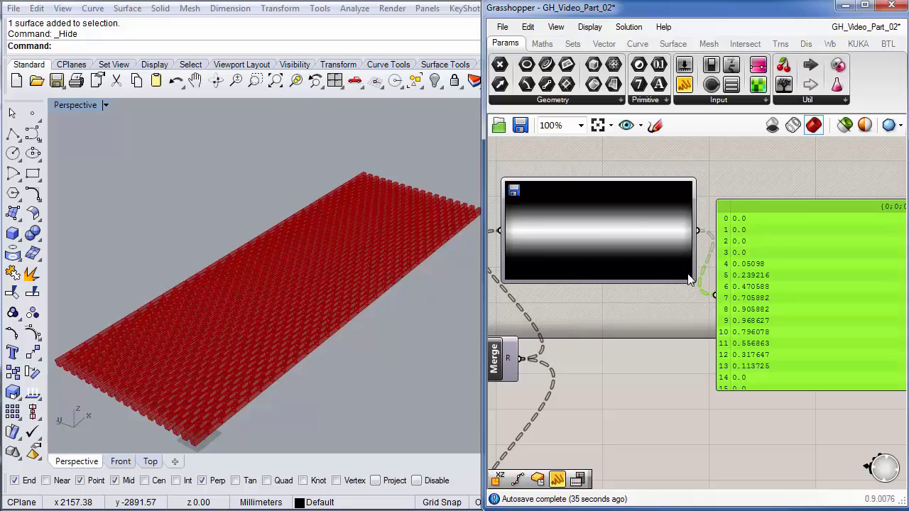
drag(784, 206, 803, 167)
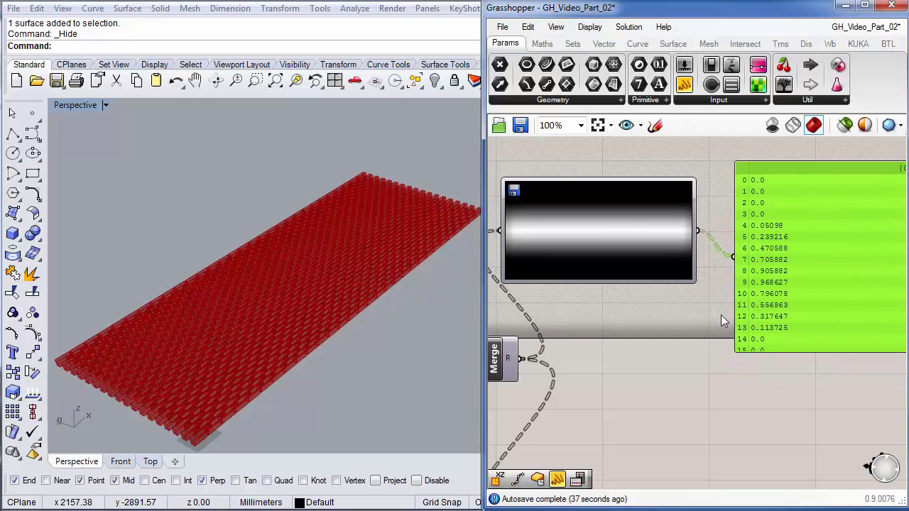
right_drag(685, 352, 678, 311)
scroll(696, 319, down, 1)
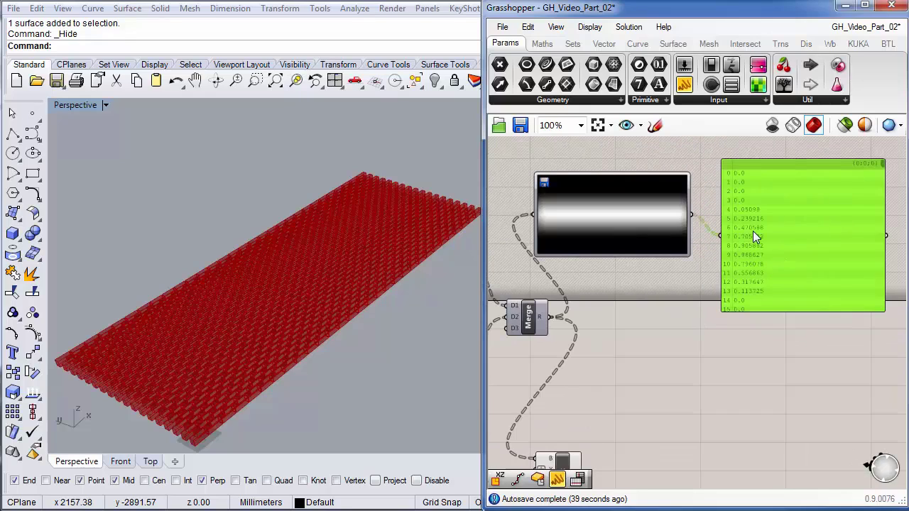
scroll(752, 231, up, 2)
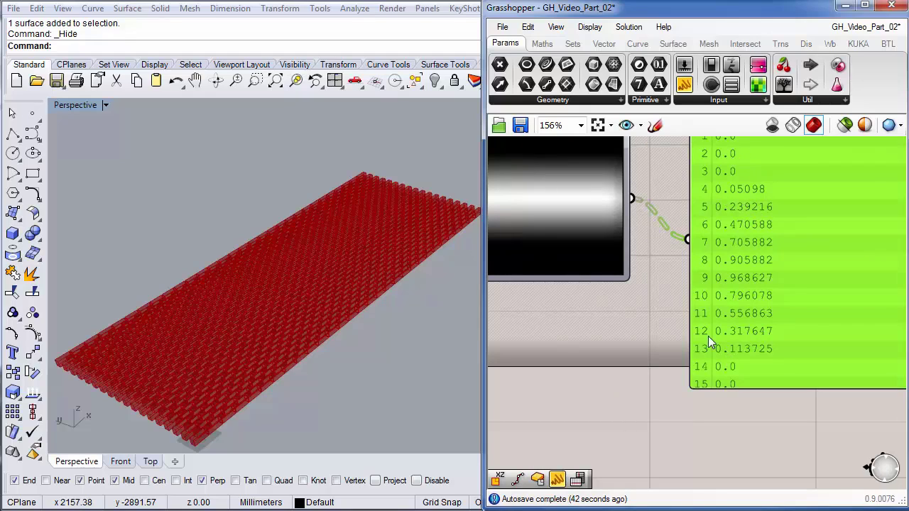
click(639, 346)
scroll(639, 346, down, 5)
right_drag(607, 393, 644, 330)
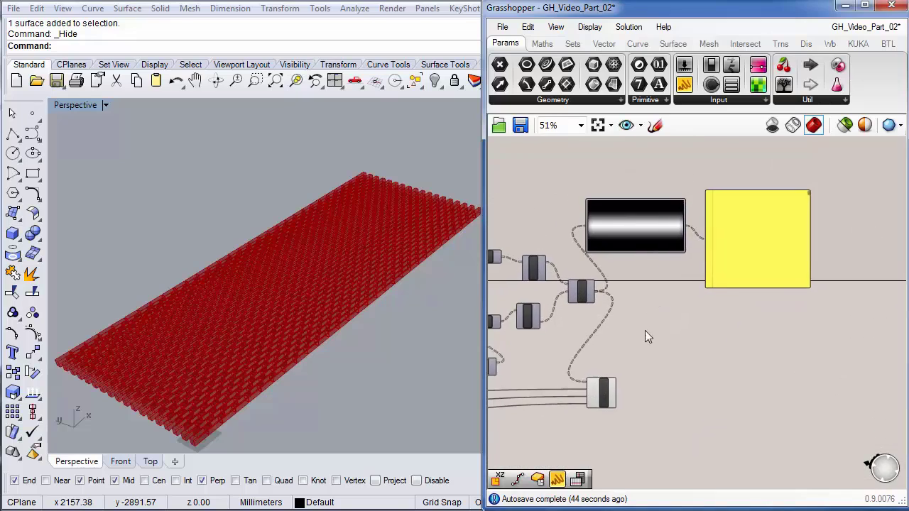
scroll(622, 367, up, 2)
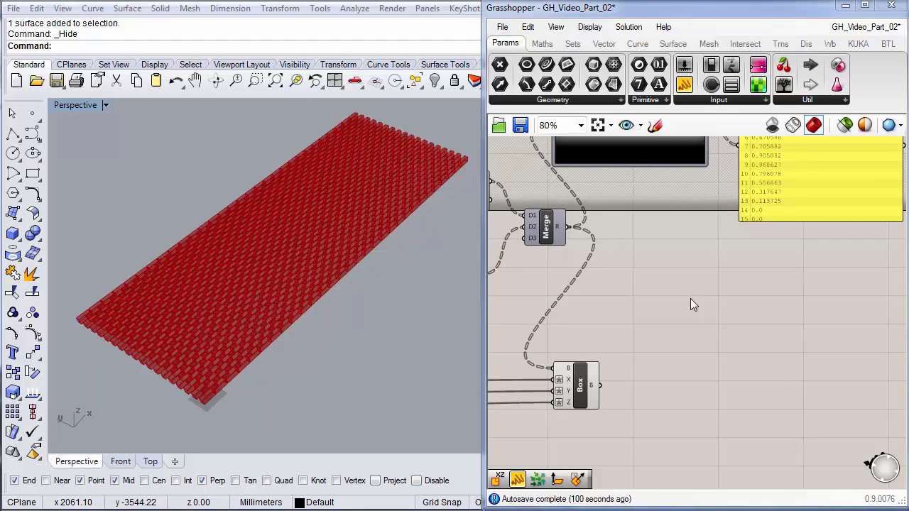
right_click(725, 306)
right_drag(643, 303, 809, 302)
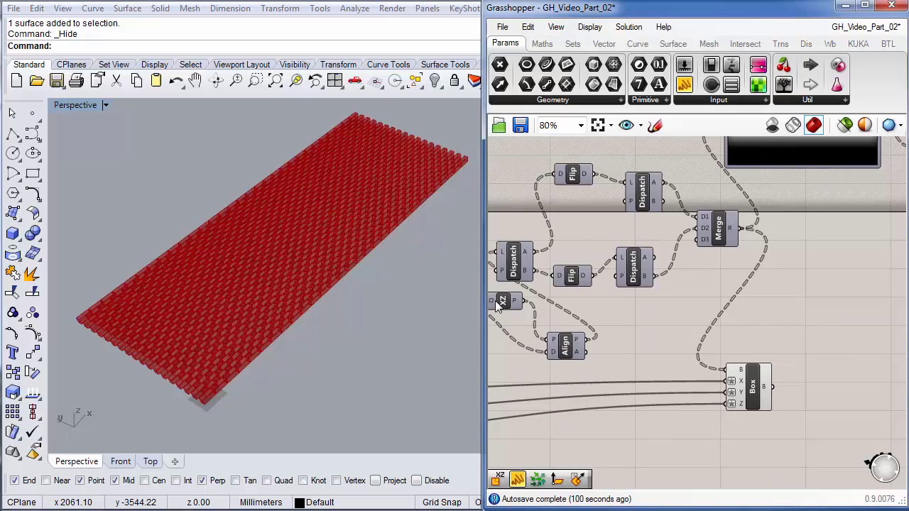
right_drag(712, 292, 639, 314)
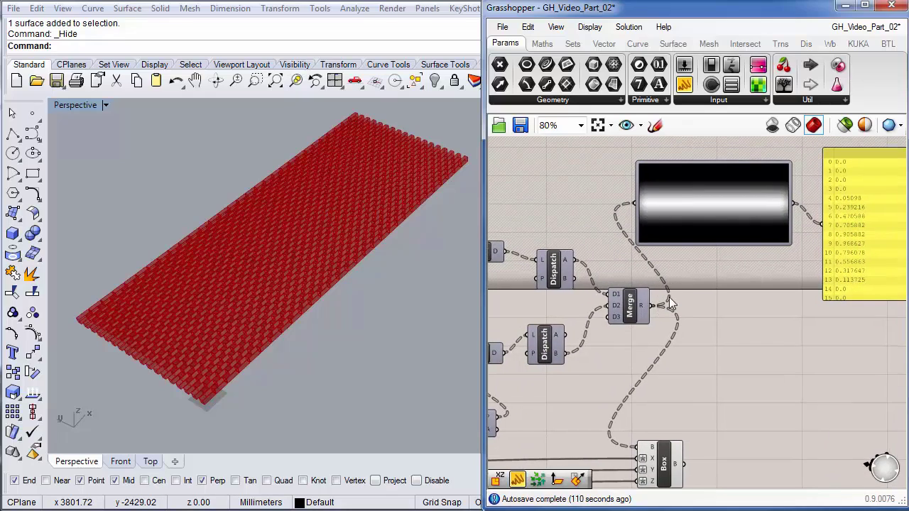
right_drag(670, 304, 584, 308)
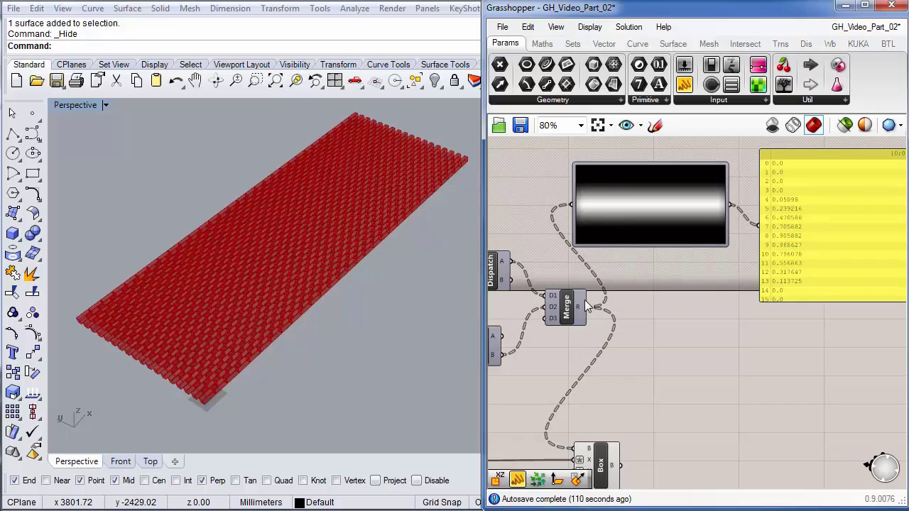
- Add an XZ Plane component with the merged brick points wired into its origin input
mouse_move(577, 306)
click(604, 43)
click(624, 100)
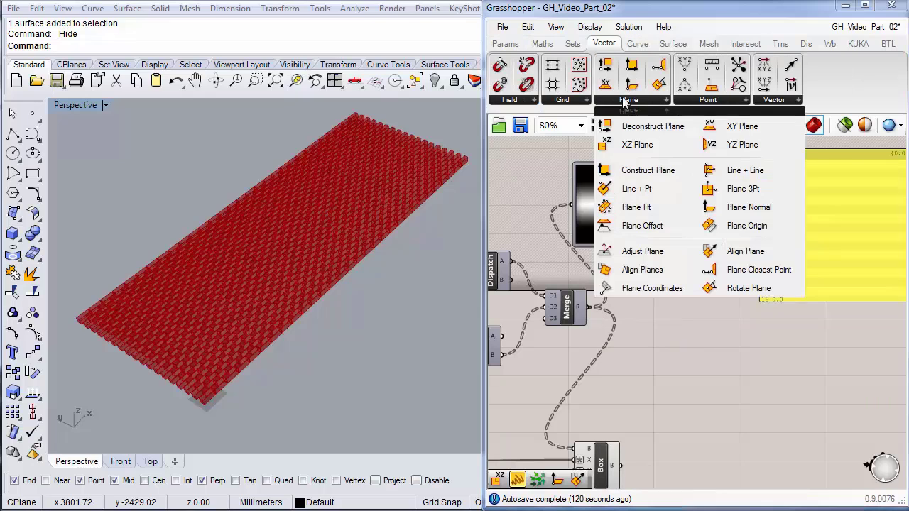
drag(637, 144, 660, 356)
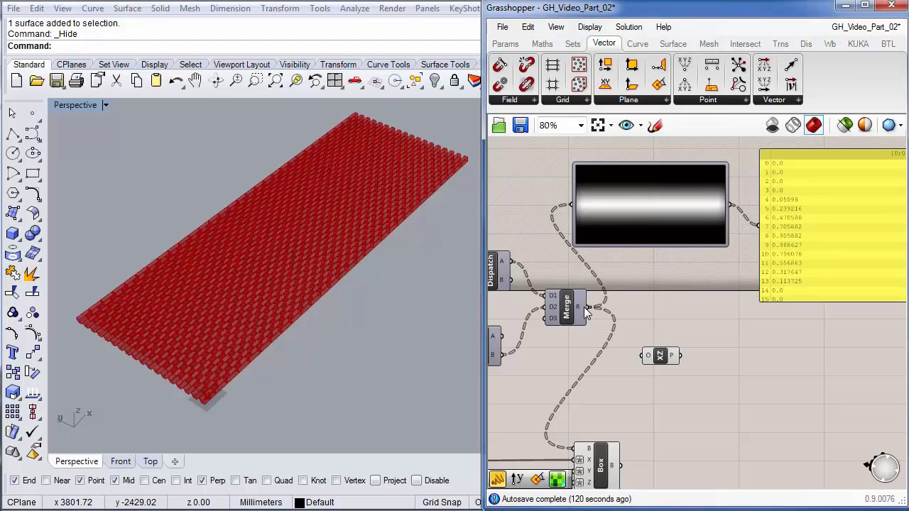
drag(589, 307, 656, 339)
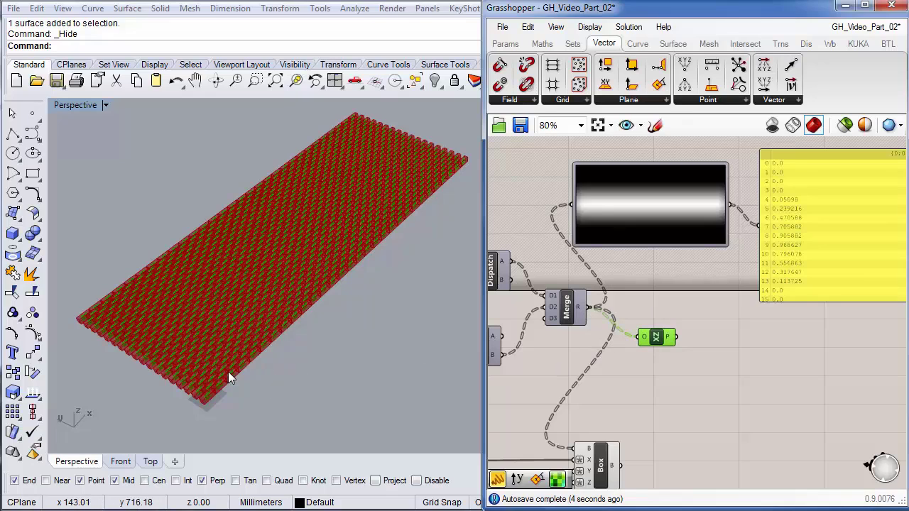
right_drag(558, 372, 731, 355)
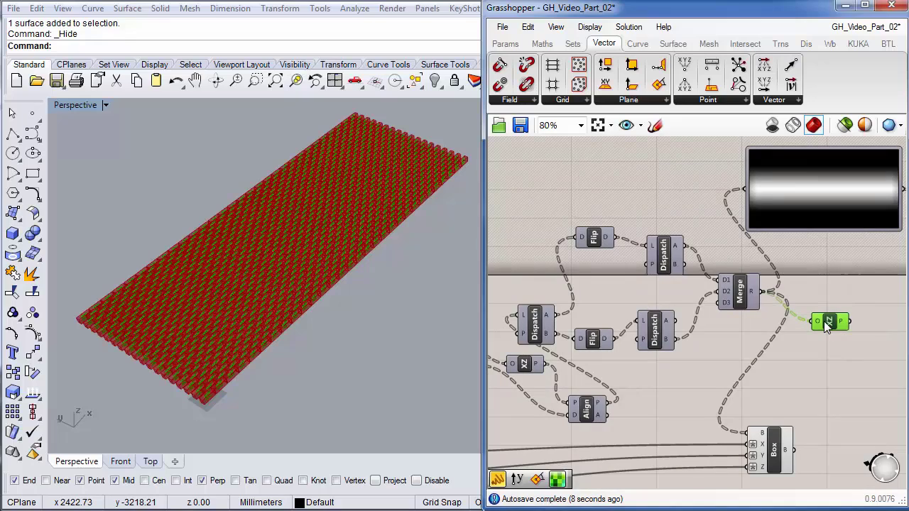
right_drag(795, 349, 760, 341)
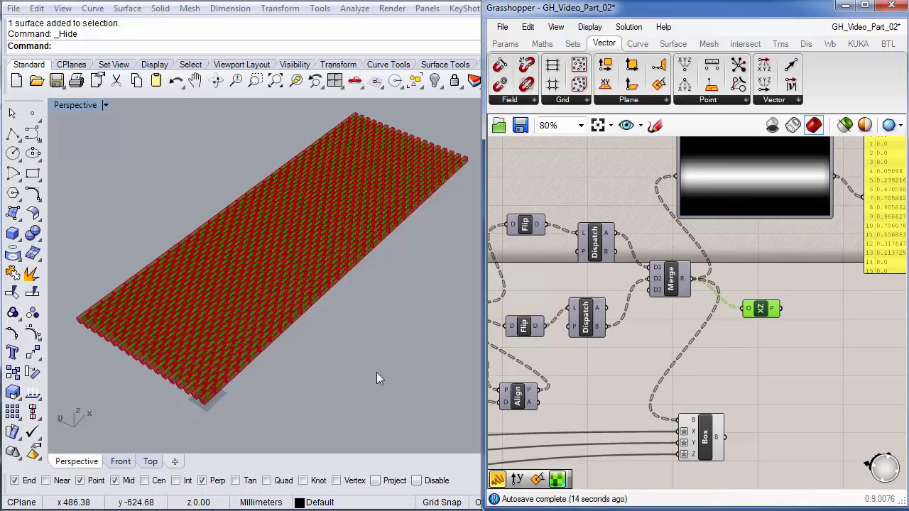
scroll(224, 372, up, 5)
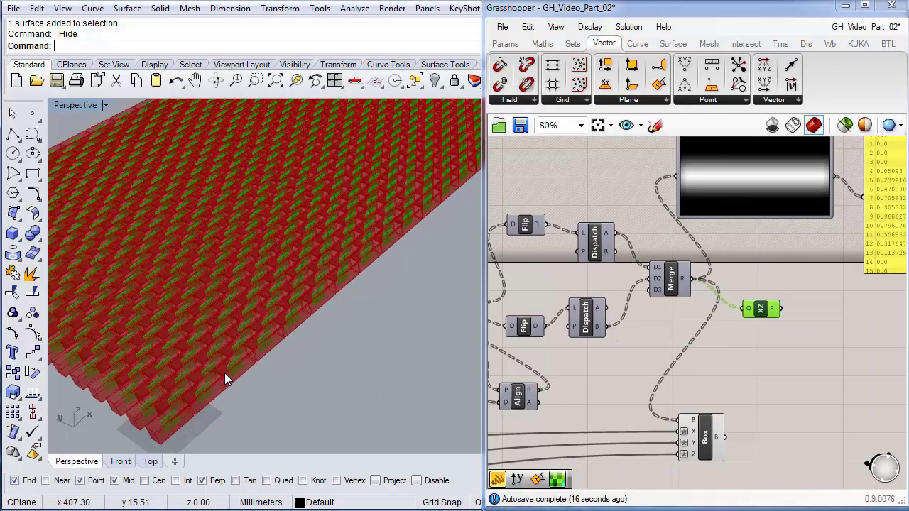
scroll(249, 360, up, 4)
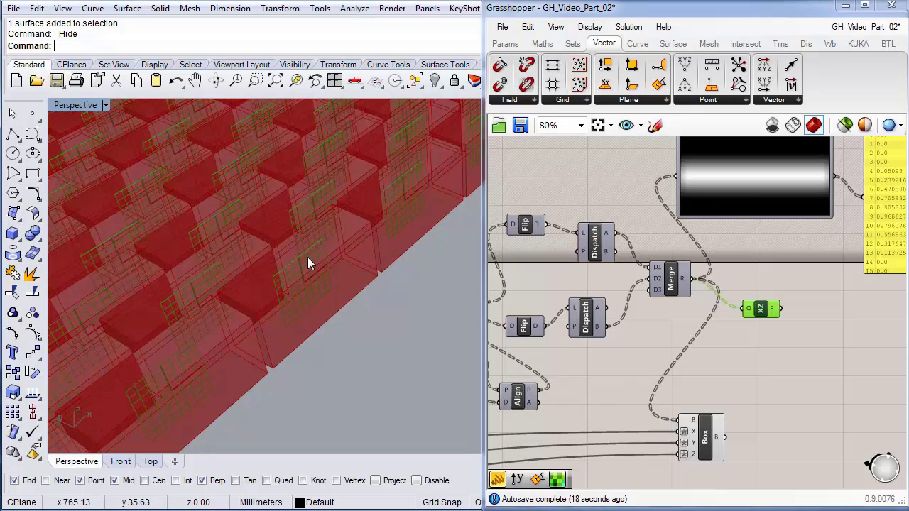
scroll(291, 270, up, 1)
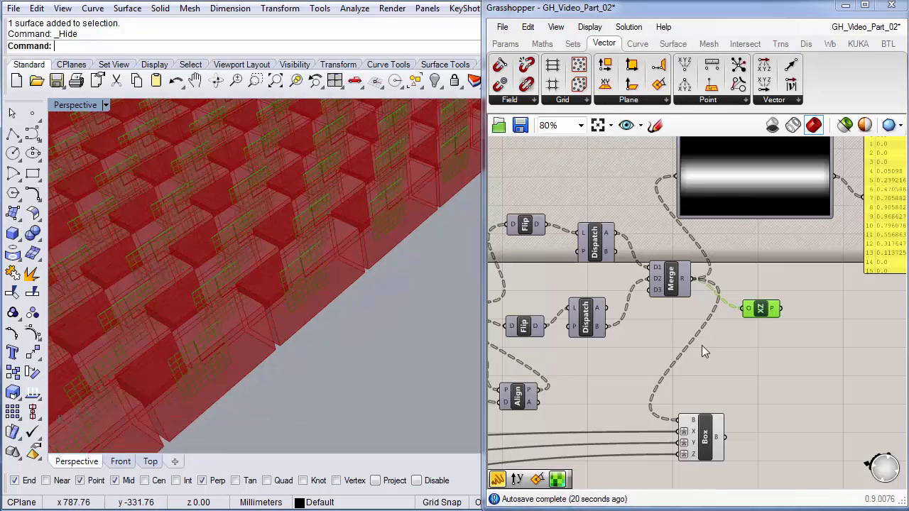
- Add a Rotate Plane component and feed the XZ planes into its plane input
double_click(788, 365)
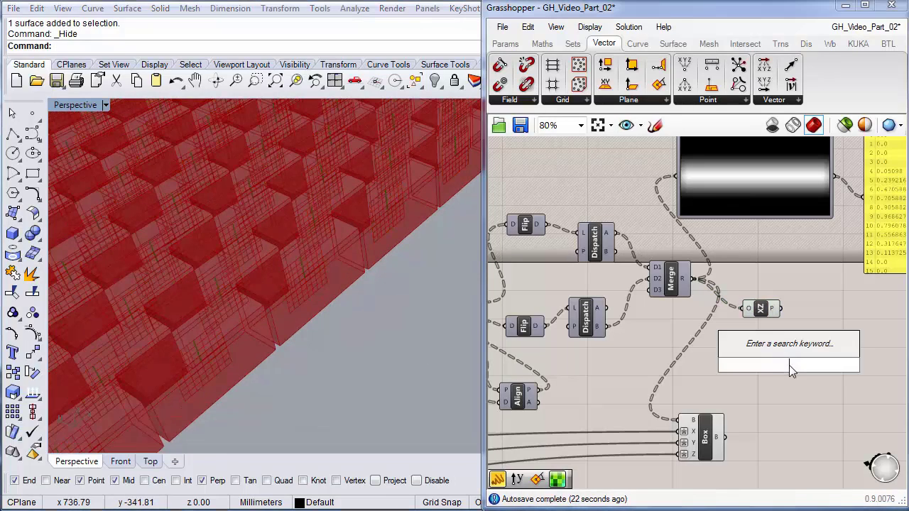
click(662, 102)
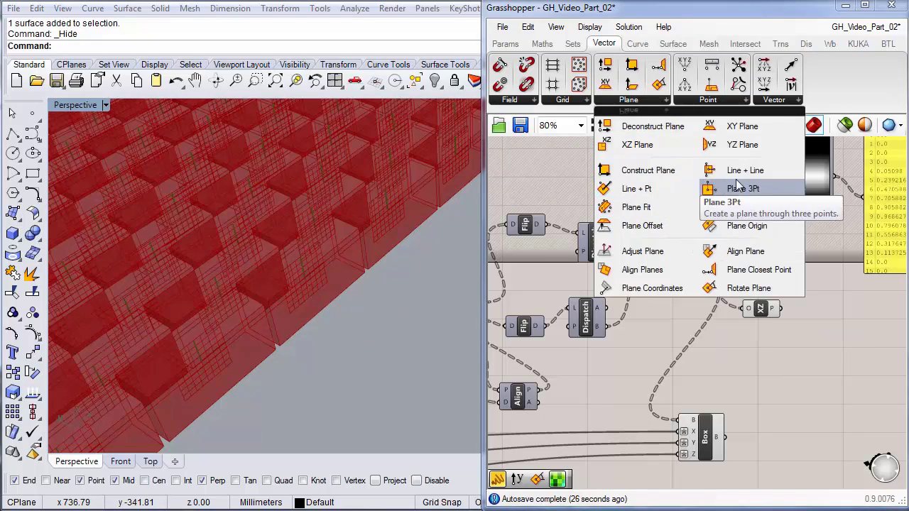
click(748, 288)
click(811, 351)
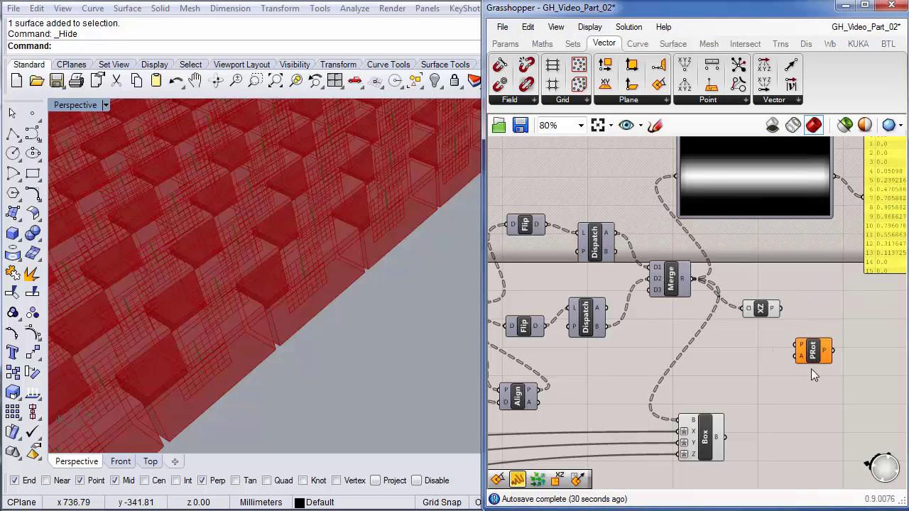
right_drag(811, 368, 674, 363)
drag(683, 343, 702, 346)
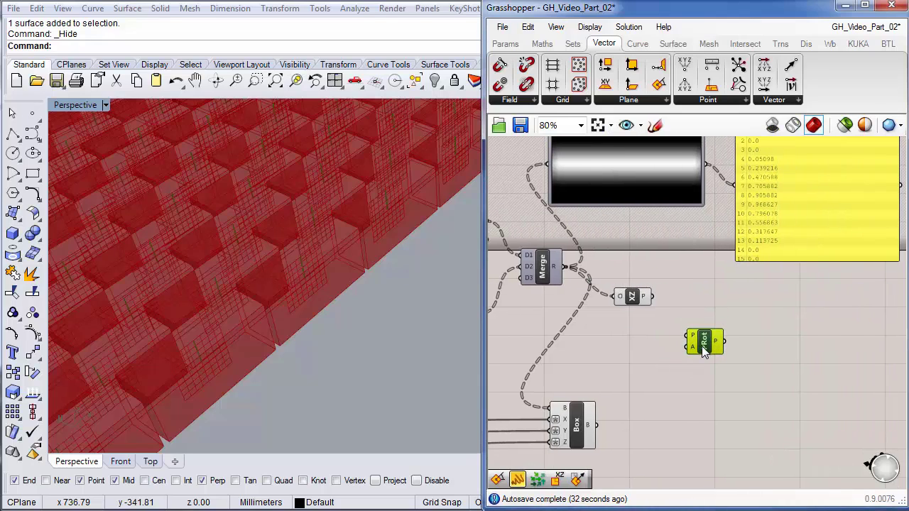
drag(653, 298, 689, 336)
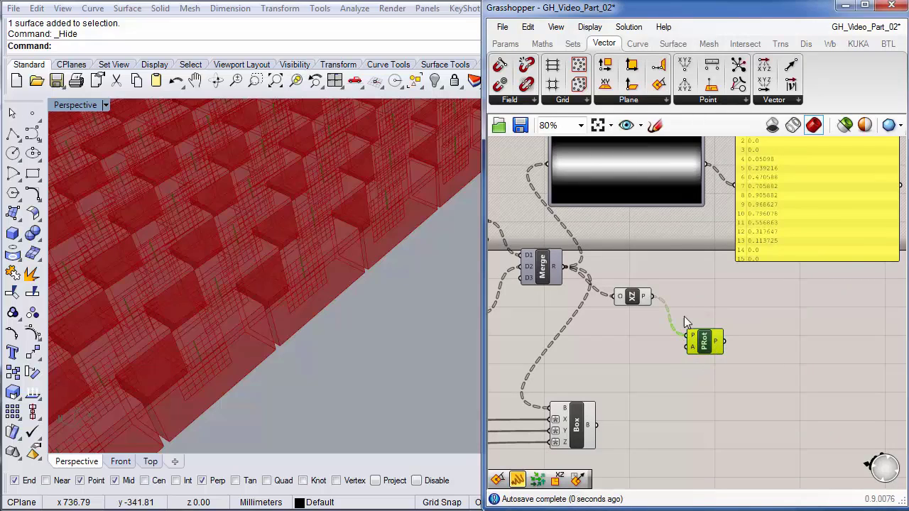
- Turn off the XZ Plane preview and set Rotate Plane's angle input to Degrees
right_click(631, 299)
click(660, 323)
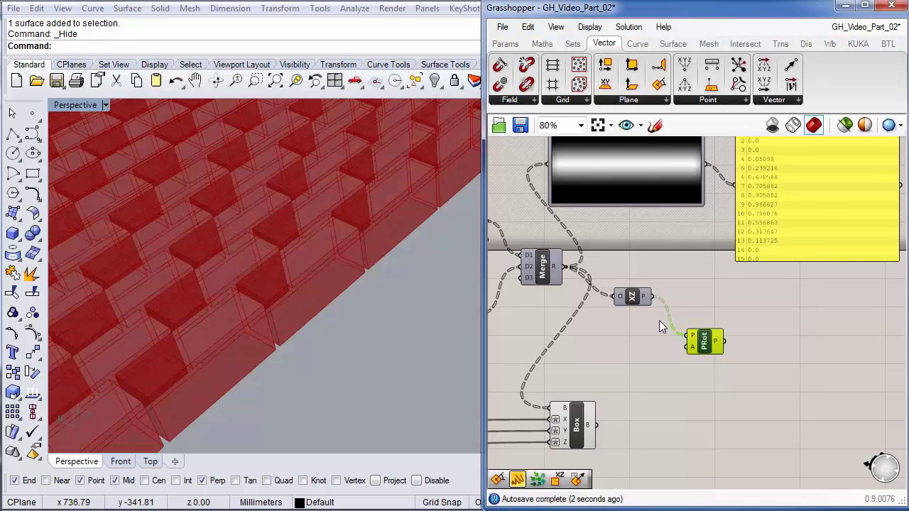
right_click(693, 347)
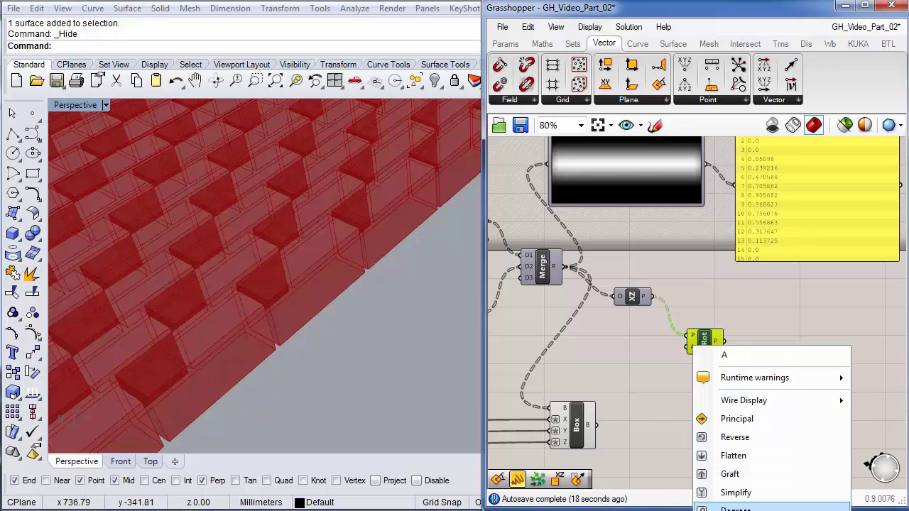
click(726, 419)
right_drag(785, 341, 736, 391)
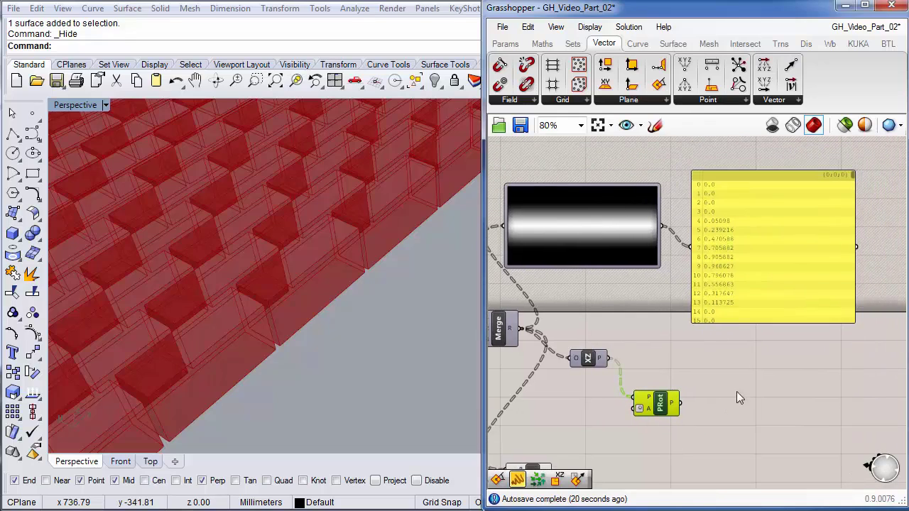
drag(741, 264, 752, 221)
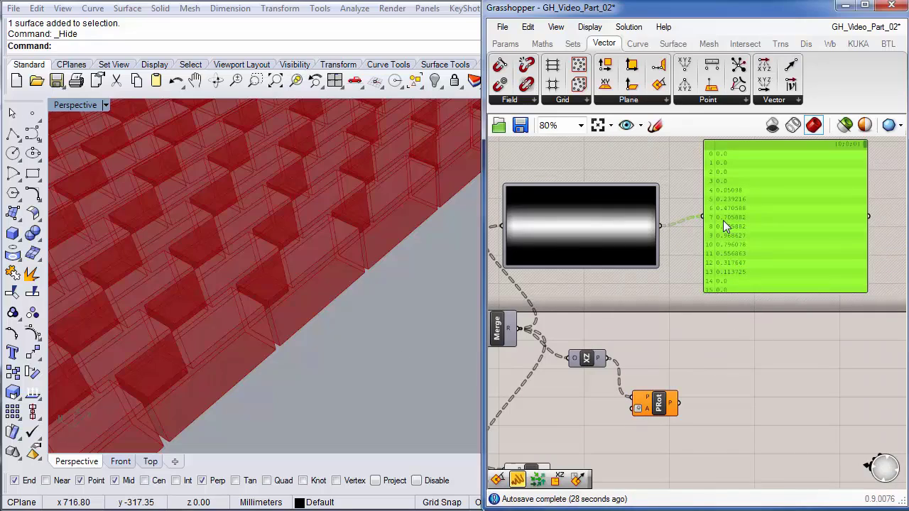
- Search 'rem' to add Remap Numbers, wiring the Image Sampler values into its V input
right_drag(729, 361, 734, 376)
double_click(739, 369)
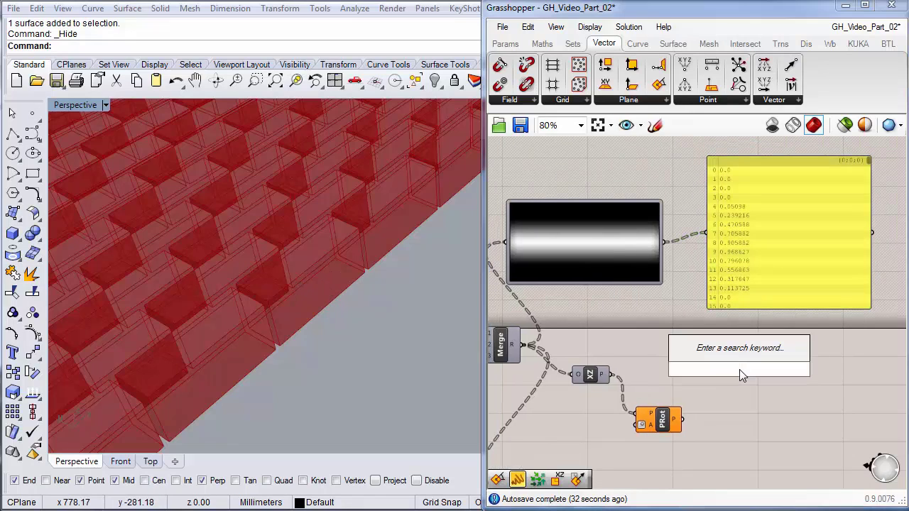
text(rem)
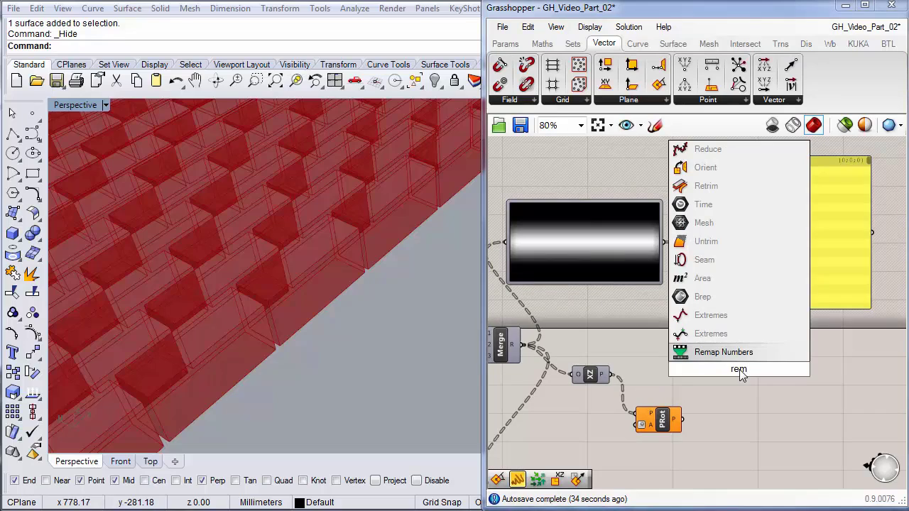
click(724, 359)
drag(747, 375, 738, 357)
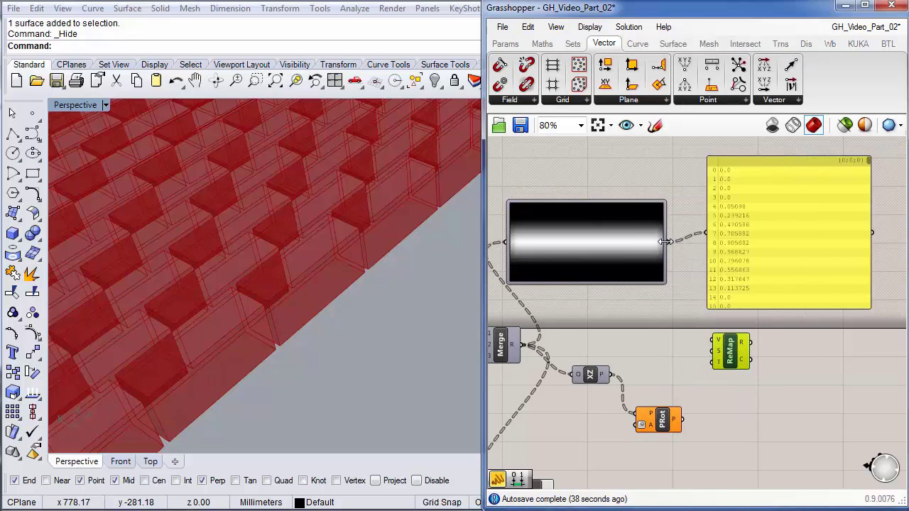
drag(667, 243, 725, 344)
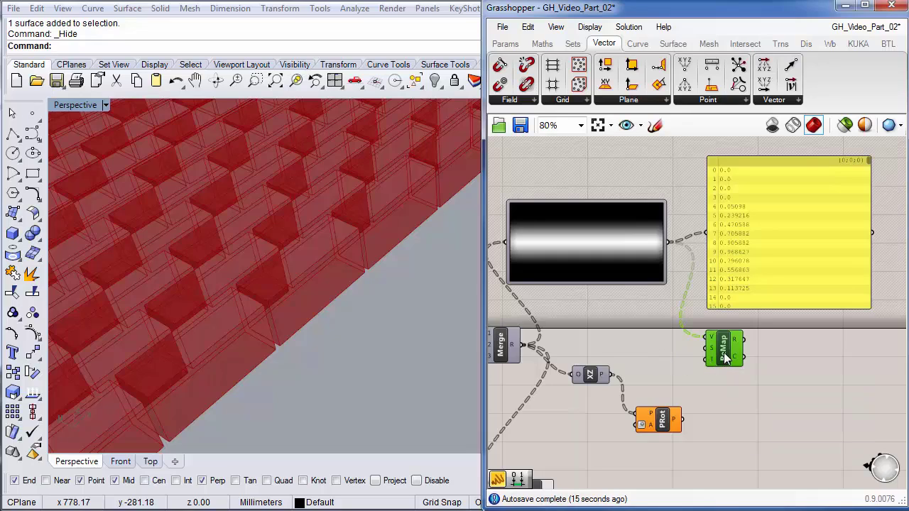
drag(724, 356, 737, 348)
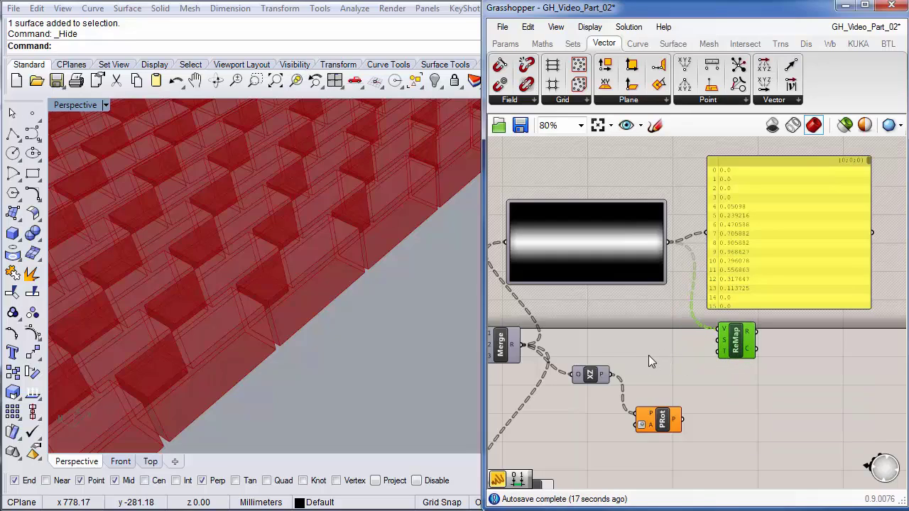
- Add a Construct Domain component via the 'dom' search beside the remap
double_click(685, 362)
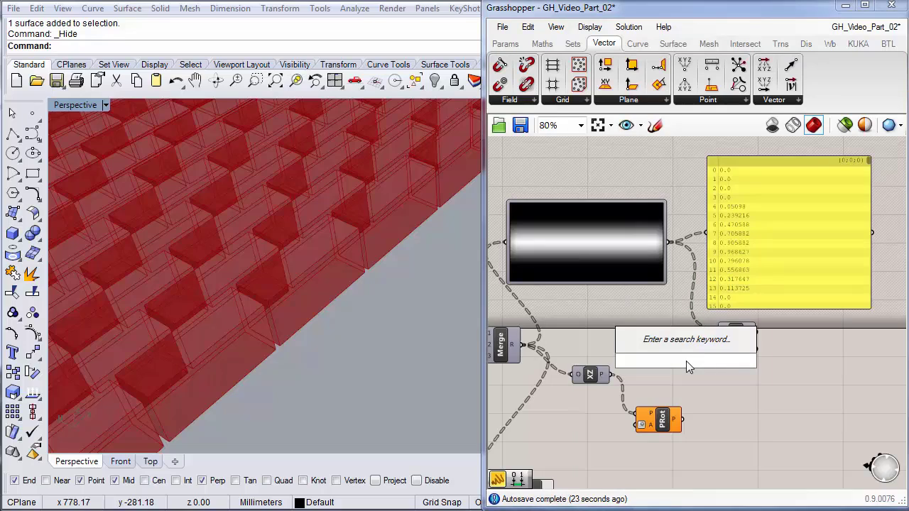
text(dom)
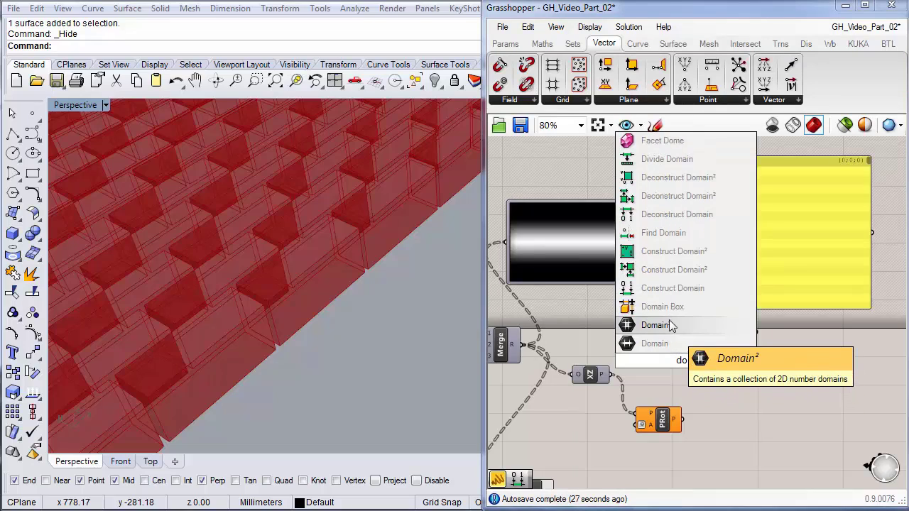
click(671, 288)
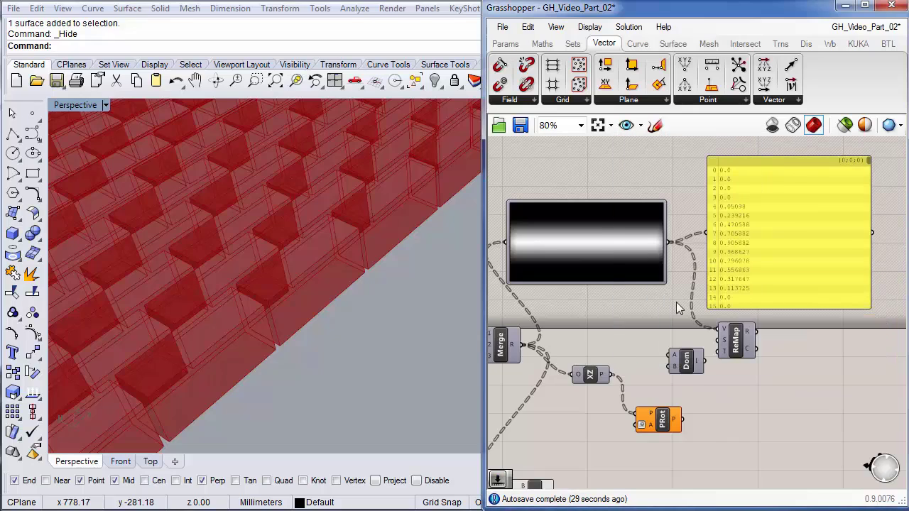
drag(690, 364, 660, 344)
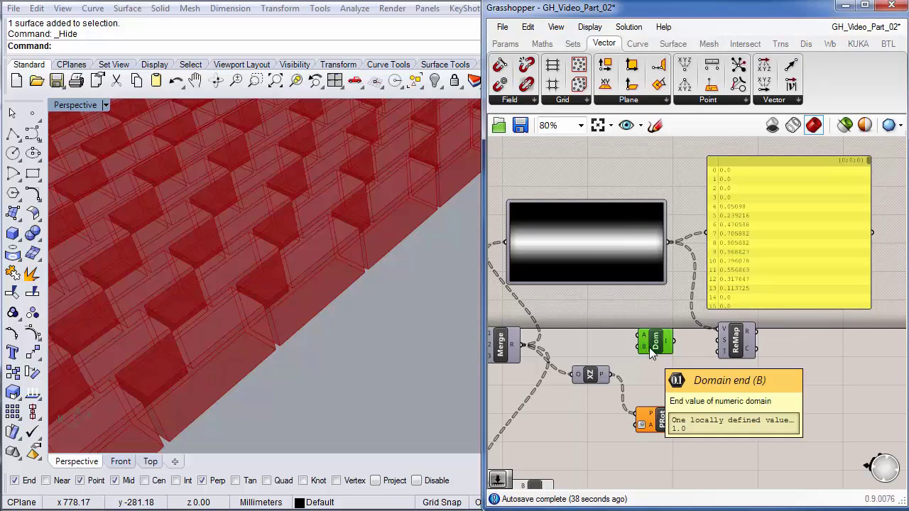
- Create a number slider at 100 with maximum 200 and wire it to the domain's end
click(612, 340)
double_click(611, 340)
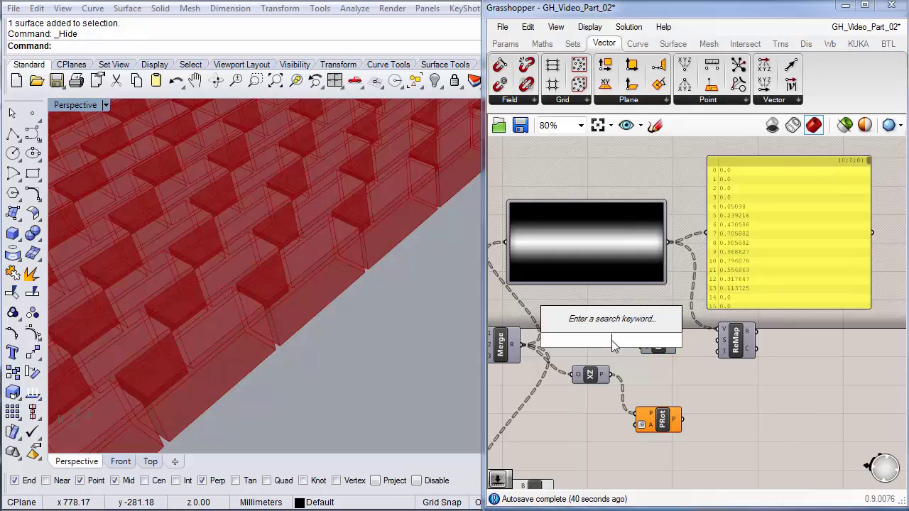
text(100)
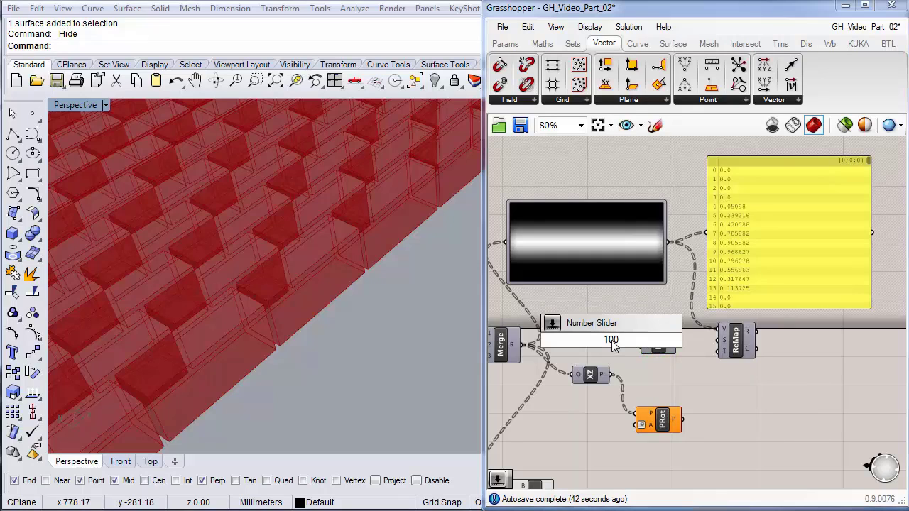
key(Return)
double_click(611, 340)
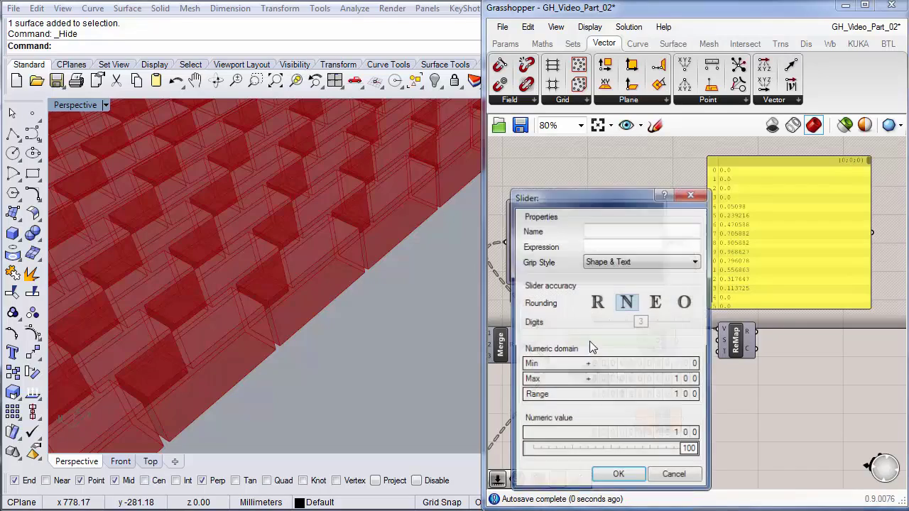
double_click(689, 379)
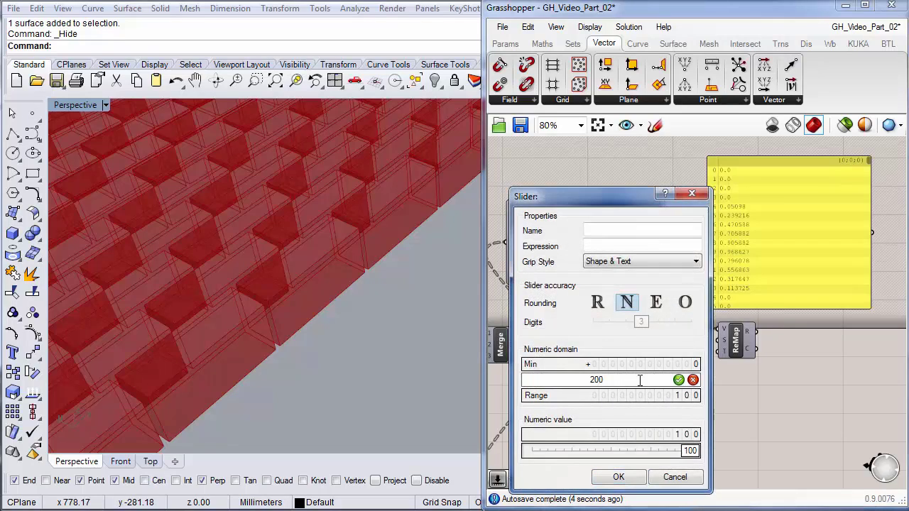
click(679, 380)
click(619, 479)
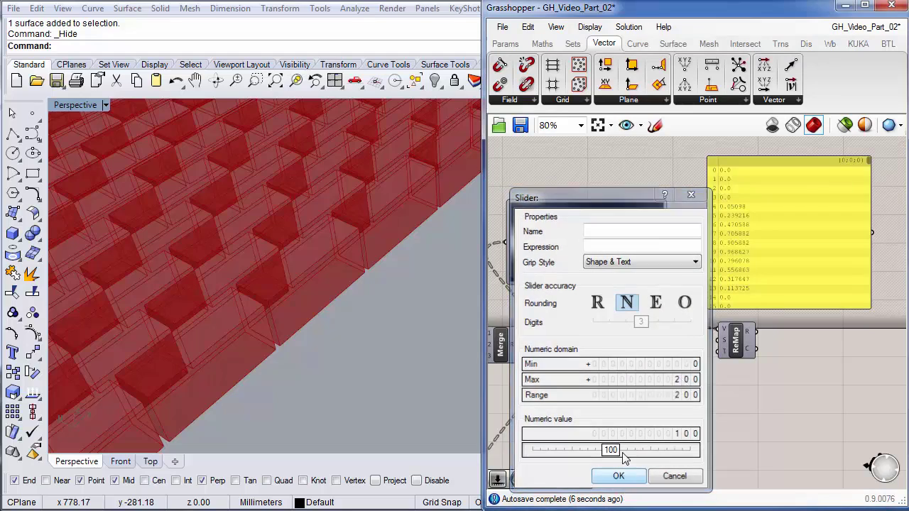
mouse_move(639, 347)
mouse_down()
mouse_move(627, 328)
mouse_move(634, 324)
mouse_move(642, 345)
mouse_up()
drag(660, 345, 680, 347)
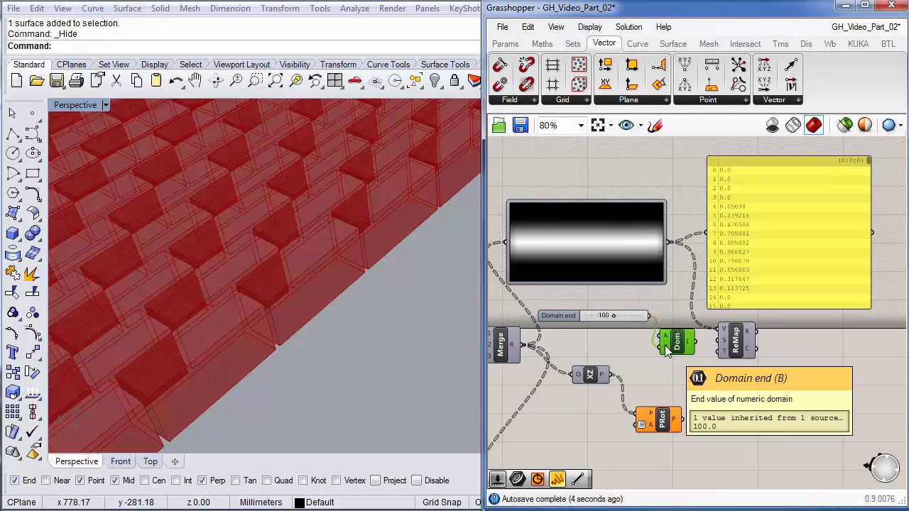
- Use the domain as Remap's target range, show results in the panel, and raise the domain end to about 123
drag(683, 350, 718, 350)
drag(714, 236, 757, 331)
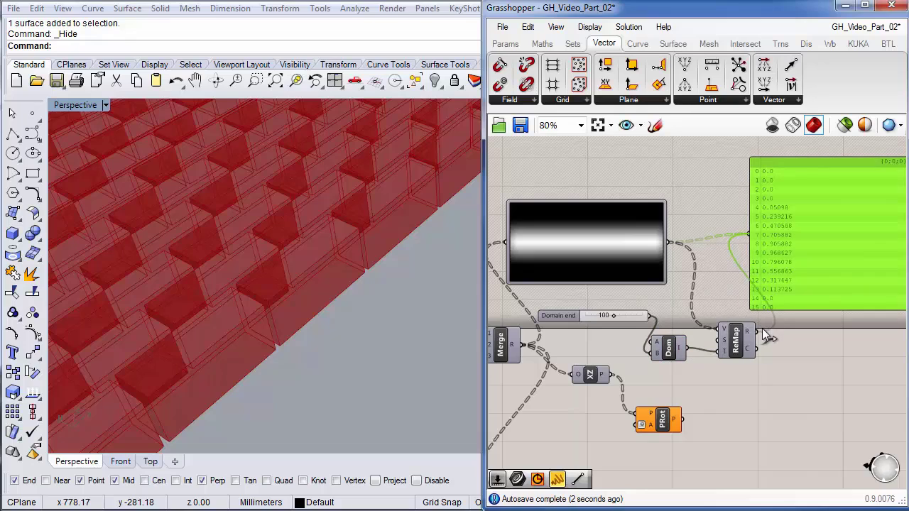
right_drag(785, 395, 660, 420)
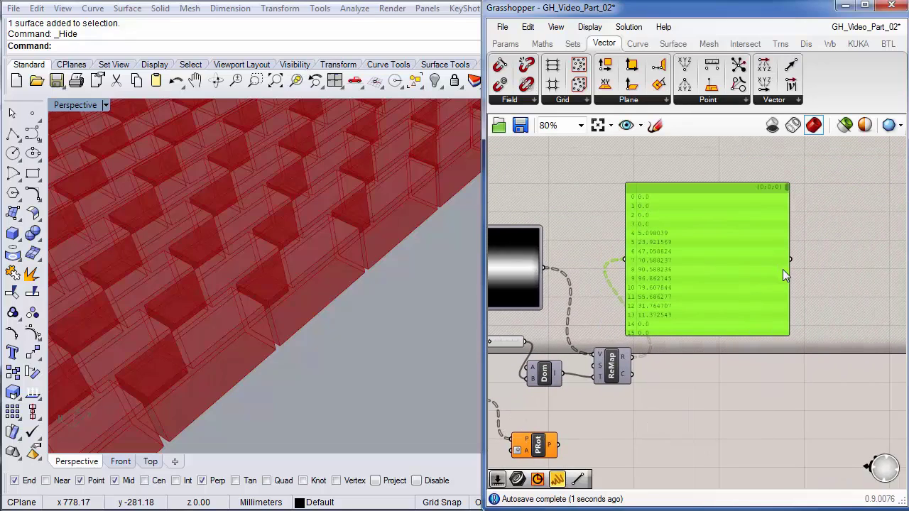
drag(671, 237, 723, 235)
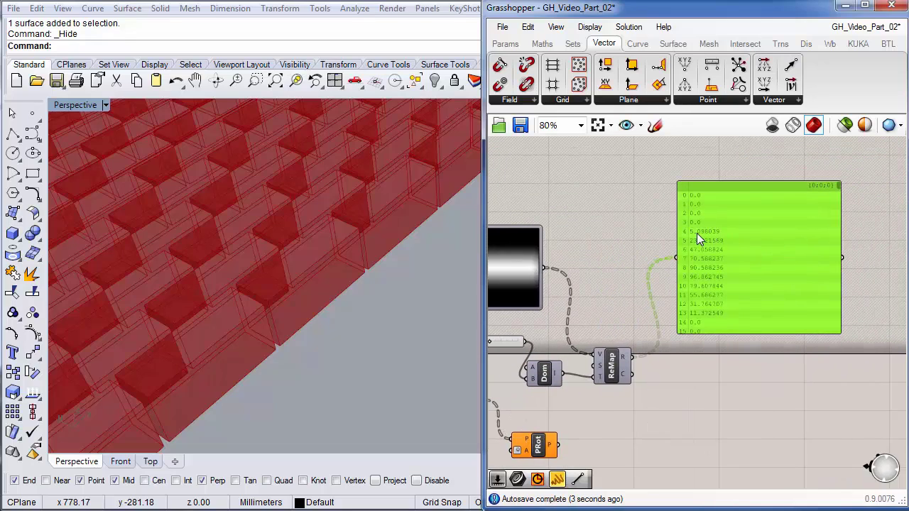
right_drag(712, 399, 747, 388)
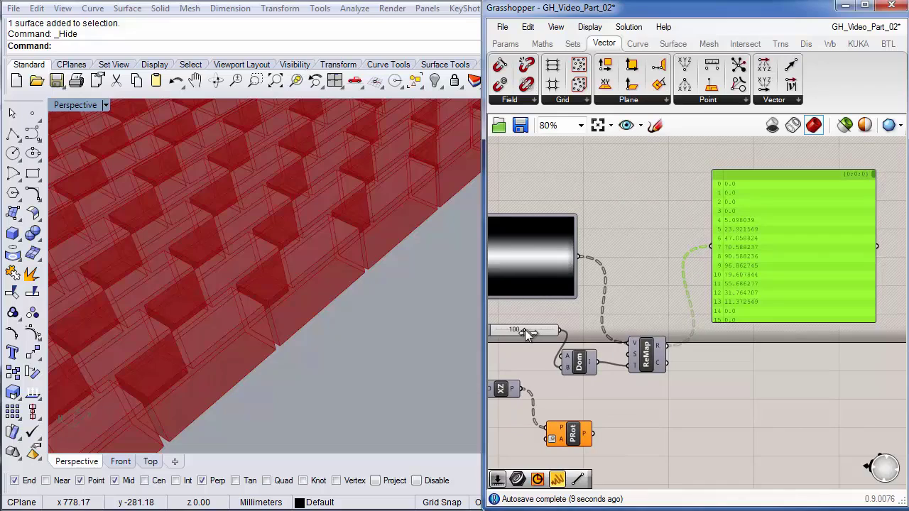
mouse_move(526, 330)
mouse_down()
mouse_move(534, 333)
mouse_move(517, 332)
mouse_up()
- Set the domain end to 80 and feed the remapped values into Rotate Plane's angle input
right_drag(533, 342, 605, 333)
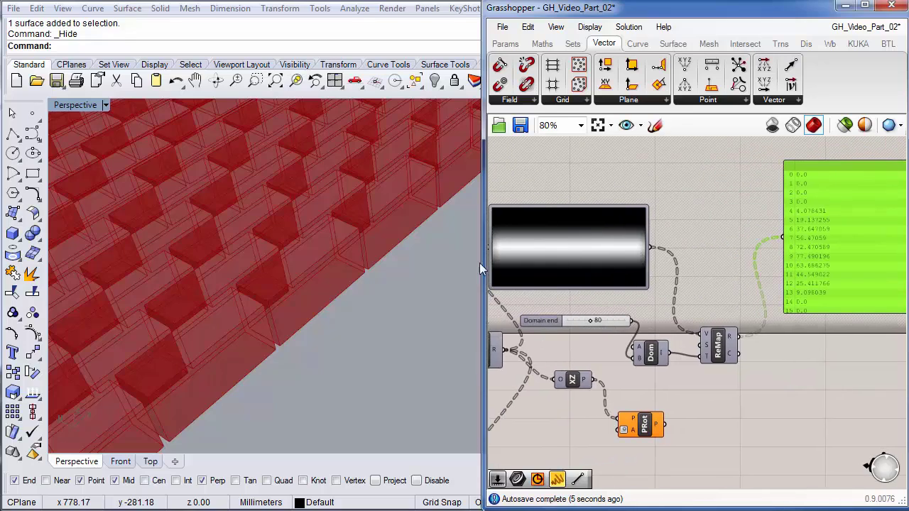
right_drag(724, 391, 685, 331)
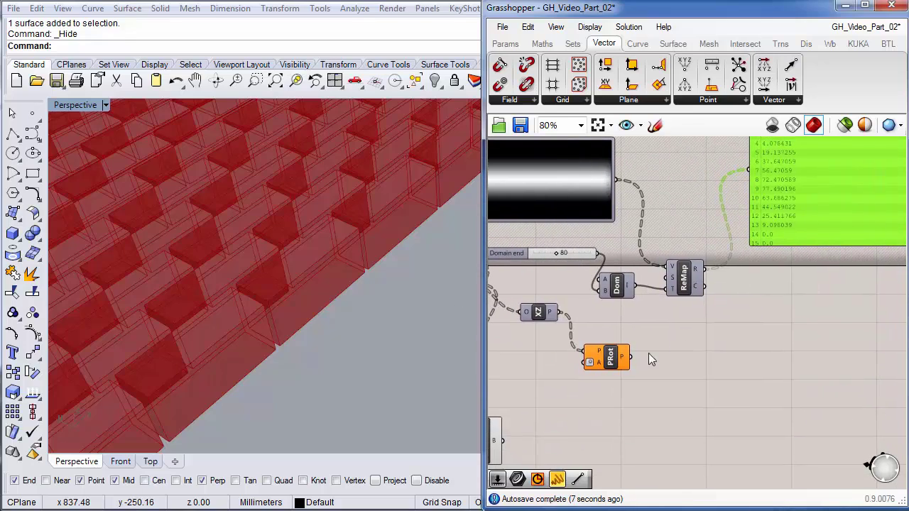
drag(620, 357, 702, 386)
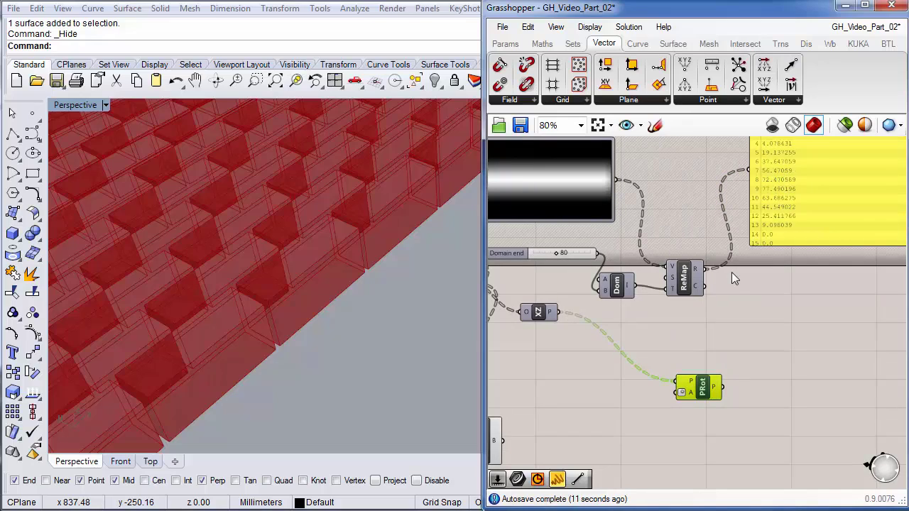
drag(705, 270, 671, 396)
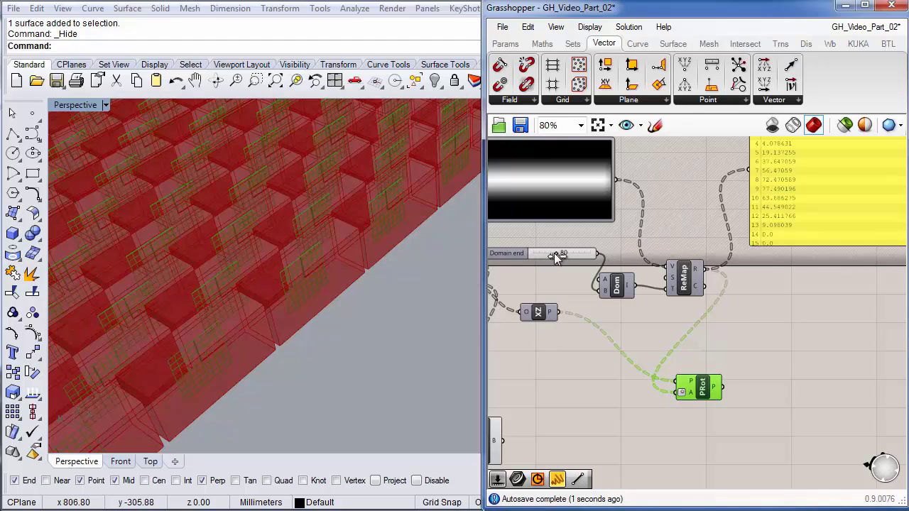
- Tune the domain end through 93 and 86 to 78, then start wiring Box to the rotated planes
drag(554, 252, 562, 251)
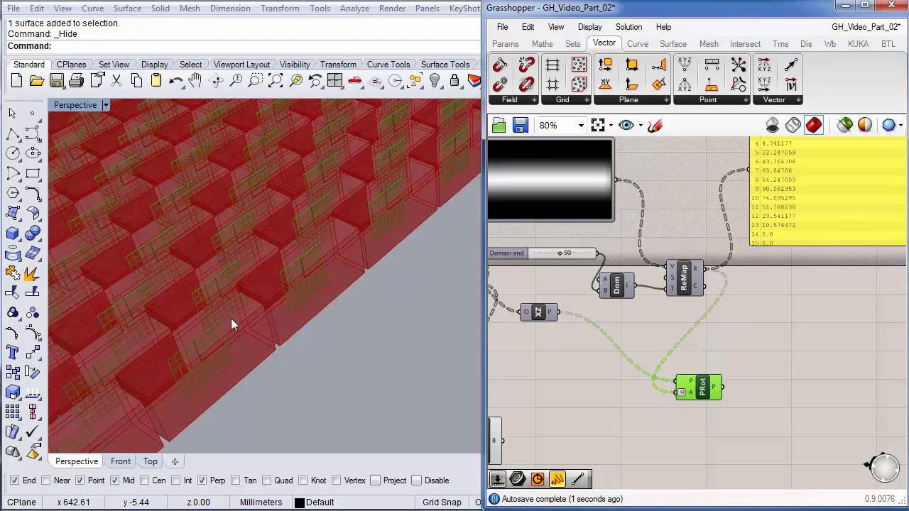
right_drag(181, 248, 268, 328)
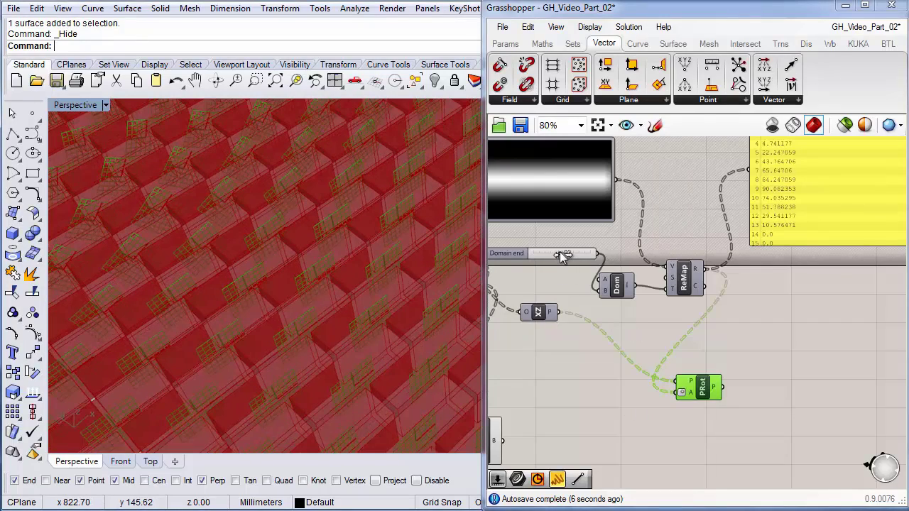
mouse_move(560, 251)
mouse_down()
mouse_move(546, 252)
mouse_move(560, 253)
mouse_up()
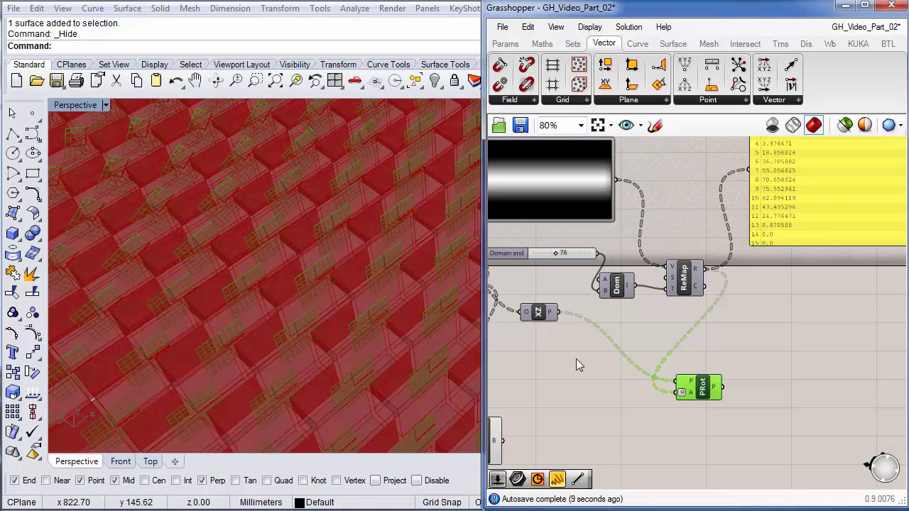
right_drag(608, 403, 656, 321)
click(544, 357)
drag(546, 359, 772, 304)
- Connect the rotated planes to the Box base input so the bricks tilt
click(292, 293)
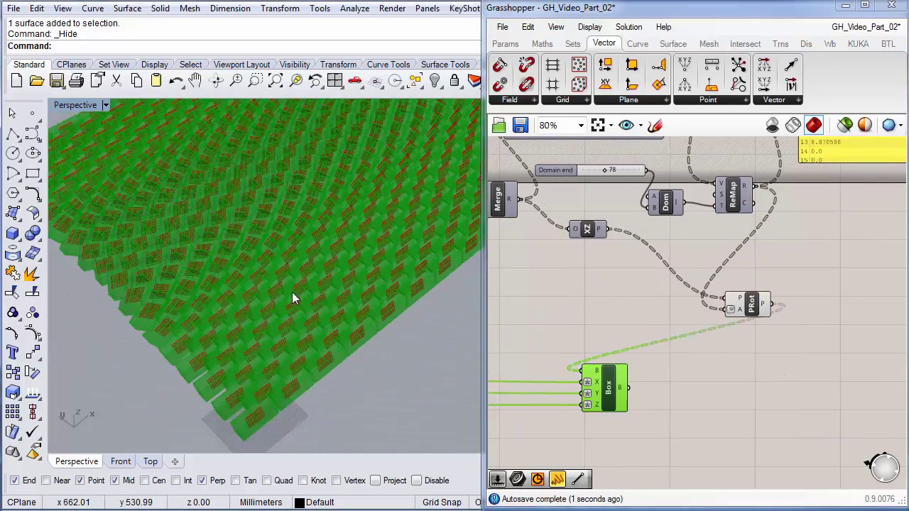
scroll(247, 278, up, 3)
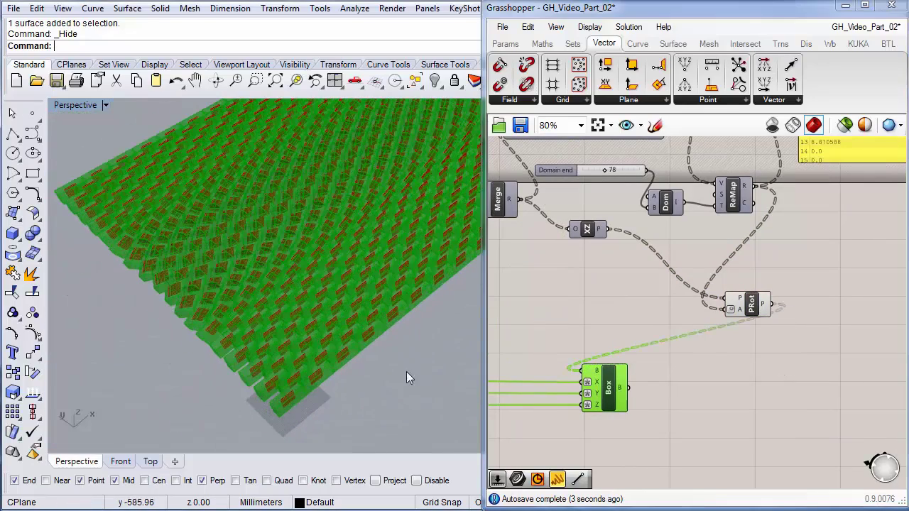
click(675, 391)
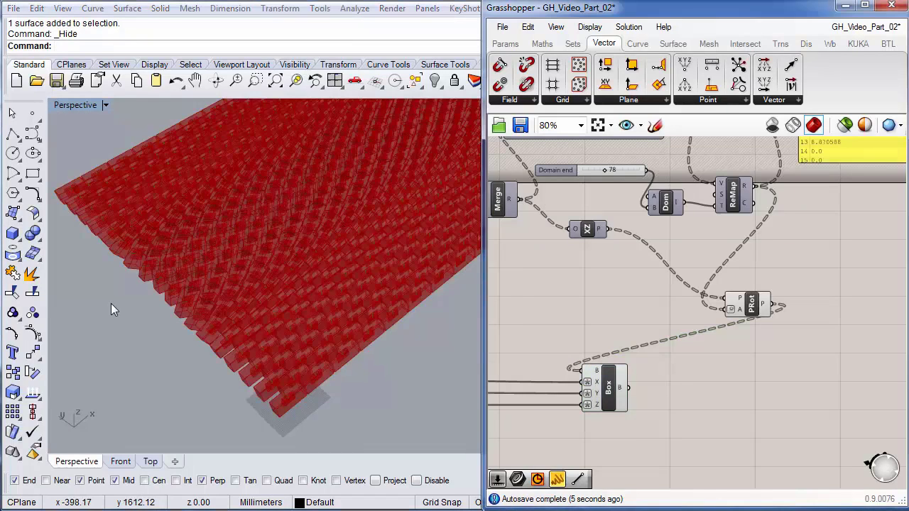
scroll(184, 342, down, 3)
scroll(188, 341, up, 3)
right_drag(621, 280, 638, 317)
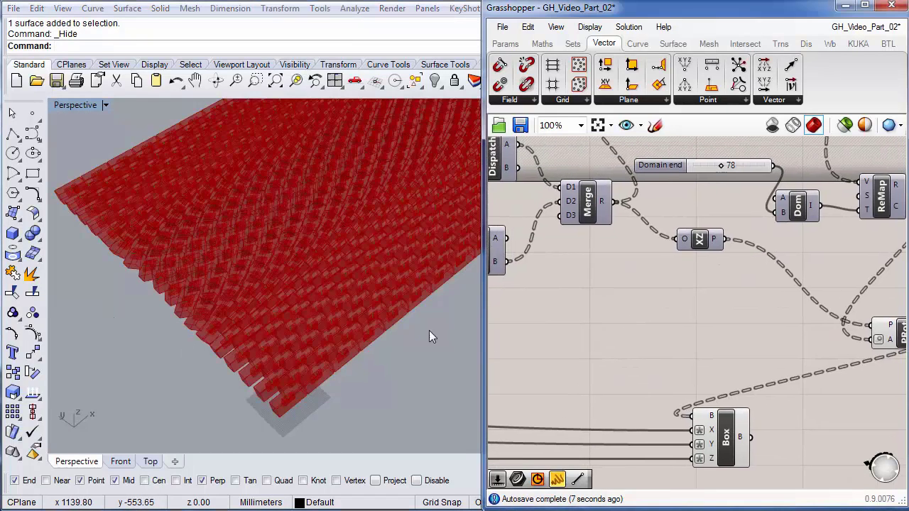
scroll(88, 350, down, 5)
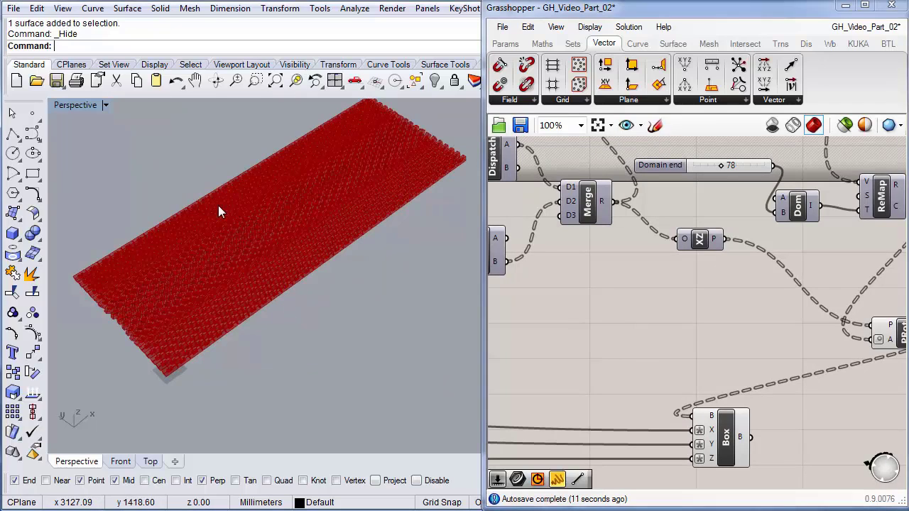
scroll(207, 269, up, 4)
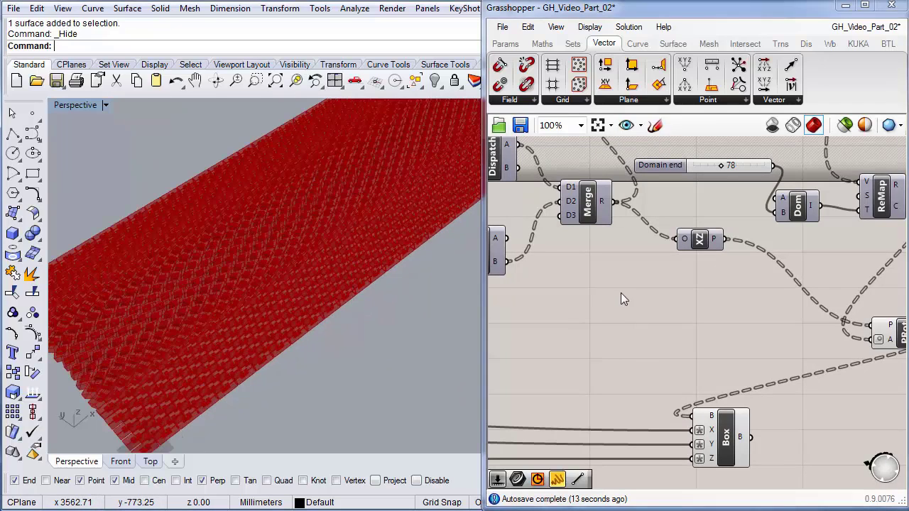
- Lower the Domain end slider from 78 to 42
right_drag(718, 196, 698, 233)
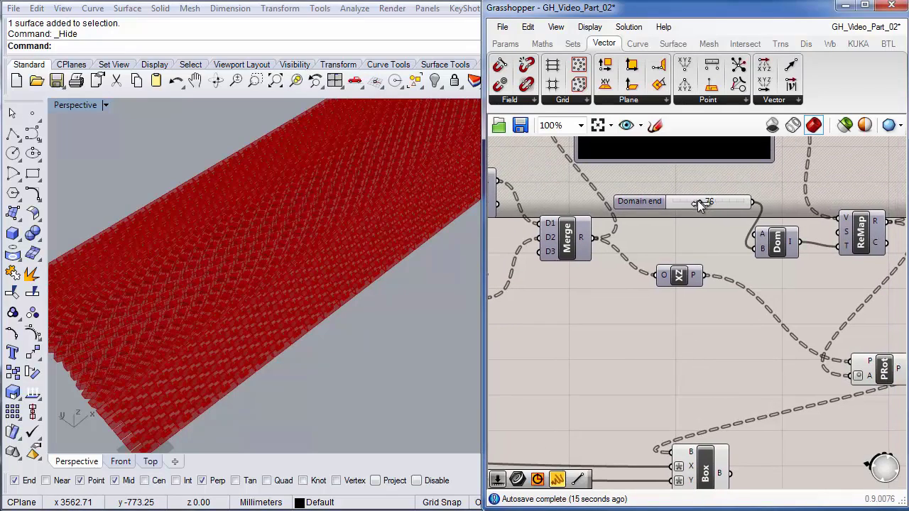
mouse_move(697, 202)
mouse_down()
mouse_move(677, 202)
mouse_move(718, 203)
mouse_move(679, 209)
mouse_move(688, 209)
mouse_up()
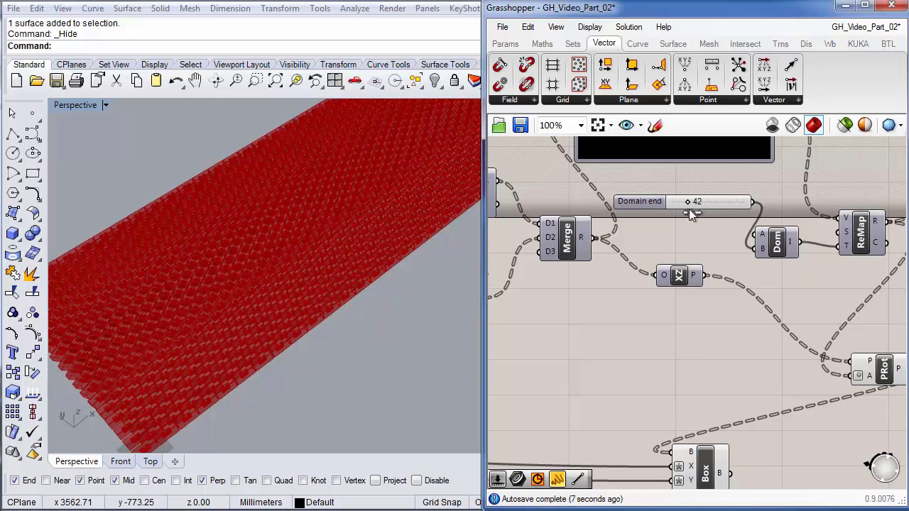
right_drag(640, 326, 674, 394)
right_drag(719, 234, 734, 287)
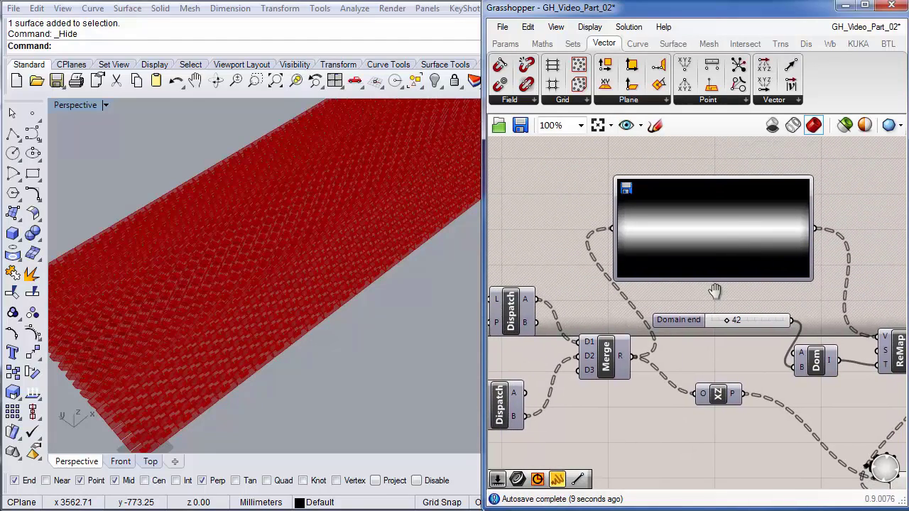
- Load radial.jpg into the Image Sampler in place of the fabric image
click(731, 224)
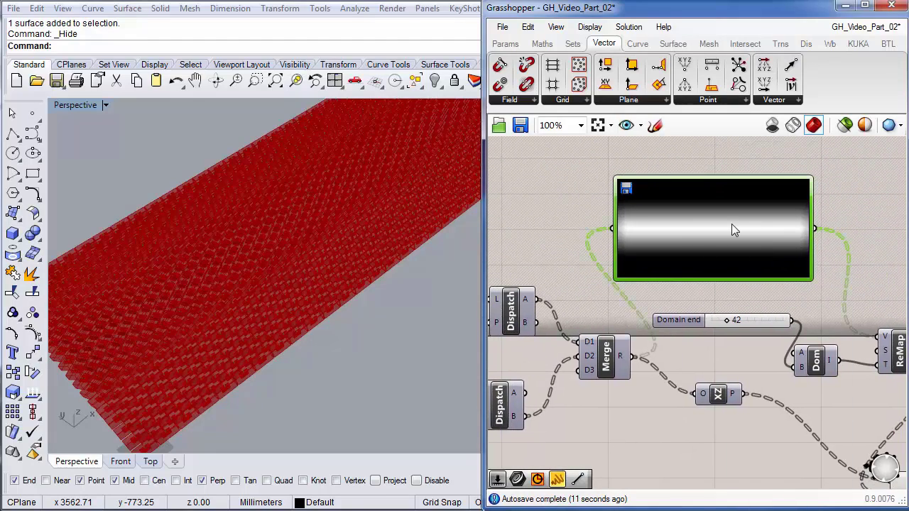
right_click(731, 223)
click(769, 271)
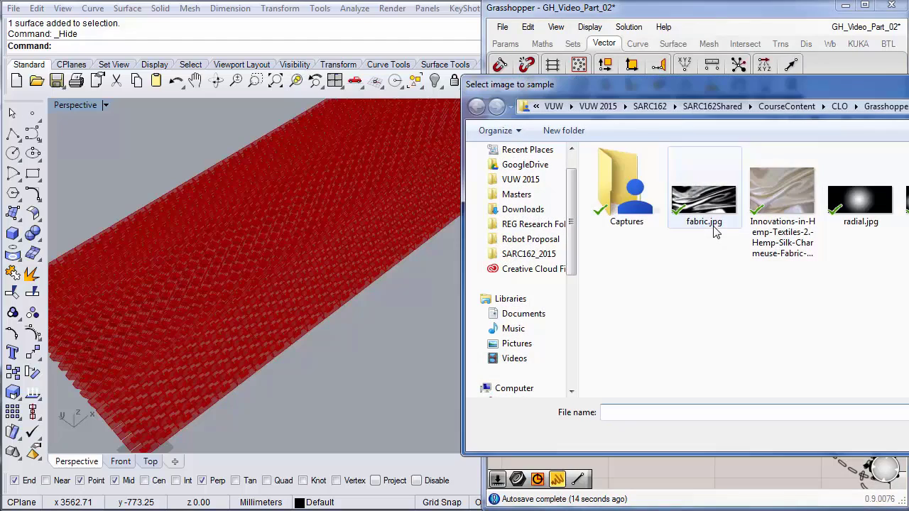
click(864, 227)
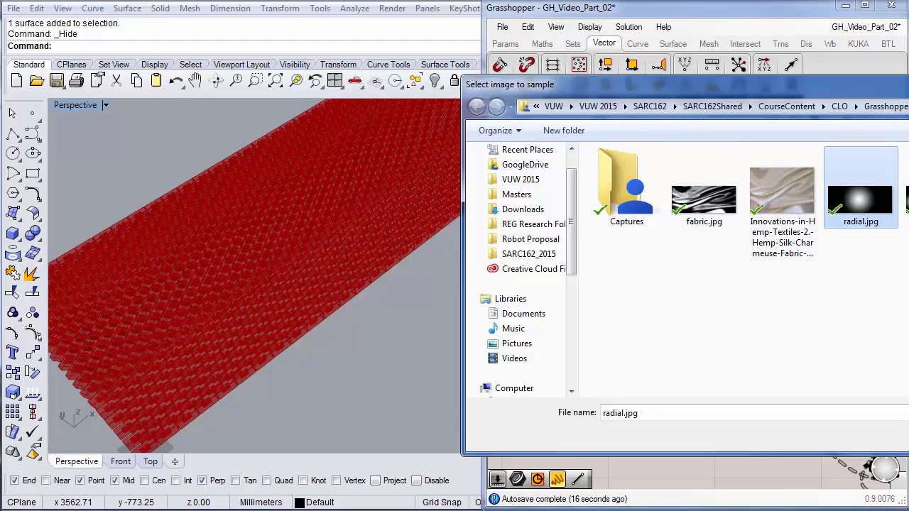
key(Return)
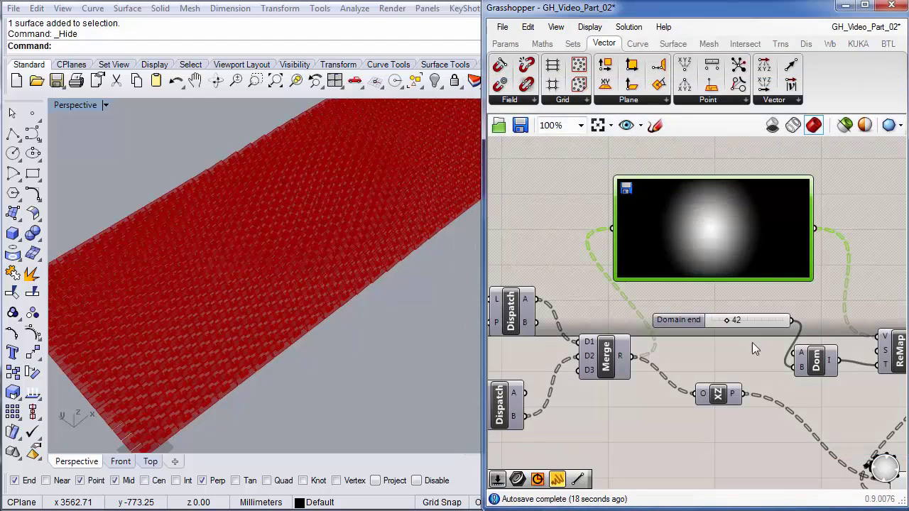
- View the wall from the Top viewport and raise the domain end to 80
mouse_move(734, 359)
right_down()
mouse_move(752, 361)
mouse_move(730, 363)
right_up()
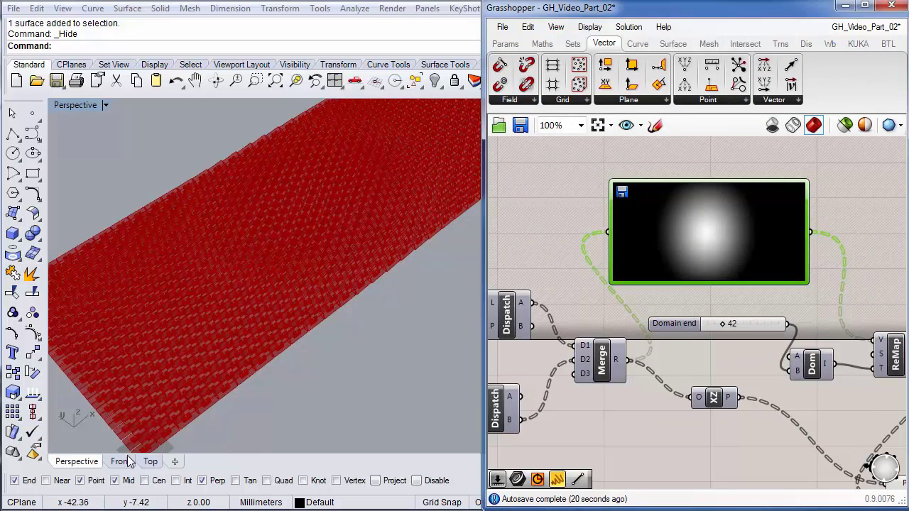
click(149, 461)
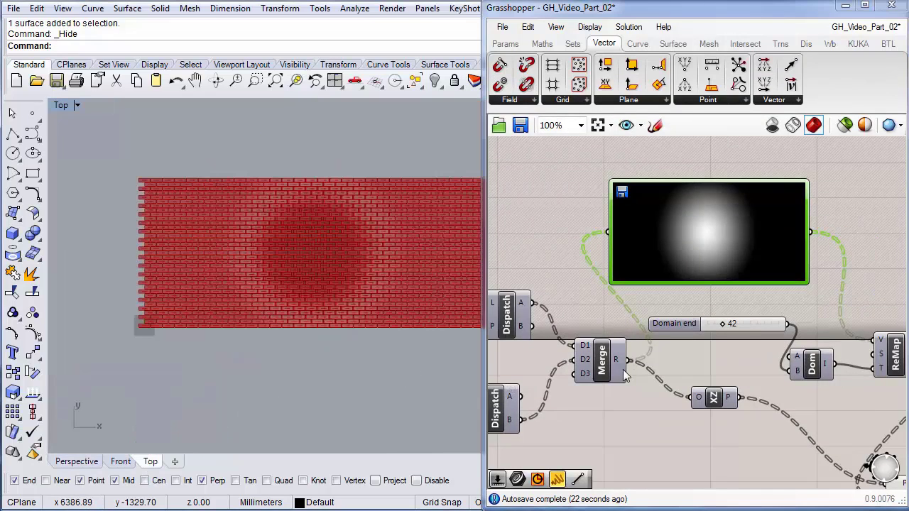
mouse_move(725, 323)
mouse_down()
mouse_move(776, 323)
mouse_move(702, 326)
mouse_move(749, 327)
mouse_move(735, 326)
mouse_up()
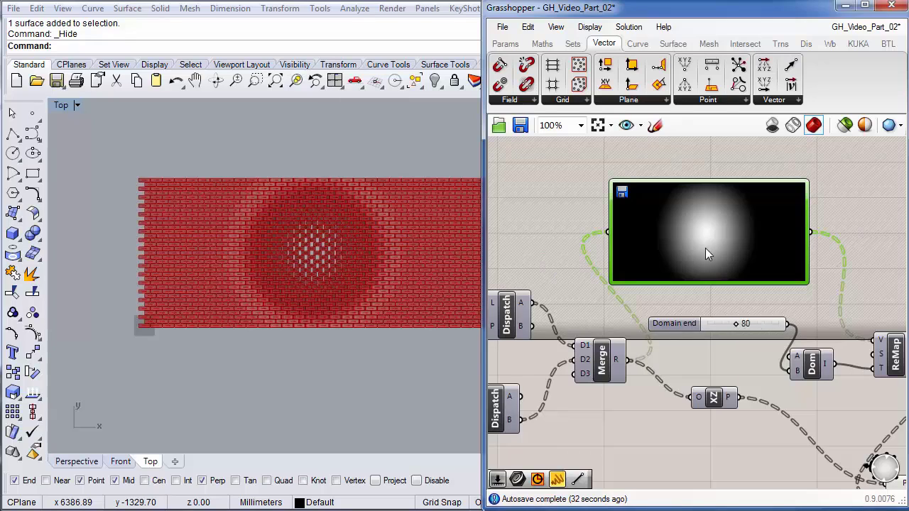
- Load fabric.jpg into the Image Sampler and lower the domain end to 64
right_click(707, 248)
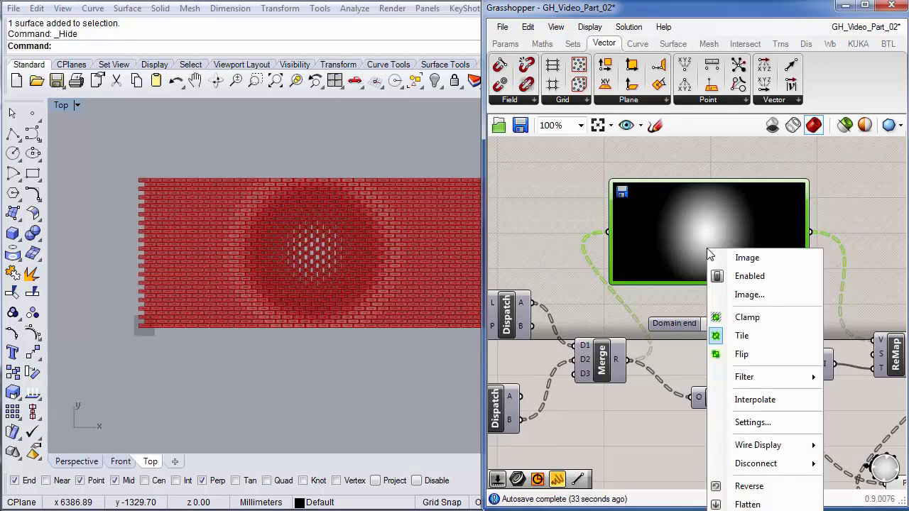
click(749, 295)
click(699, 206)
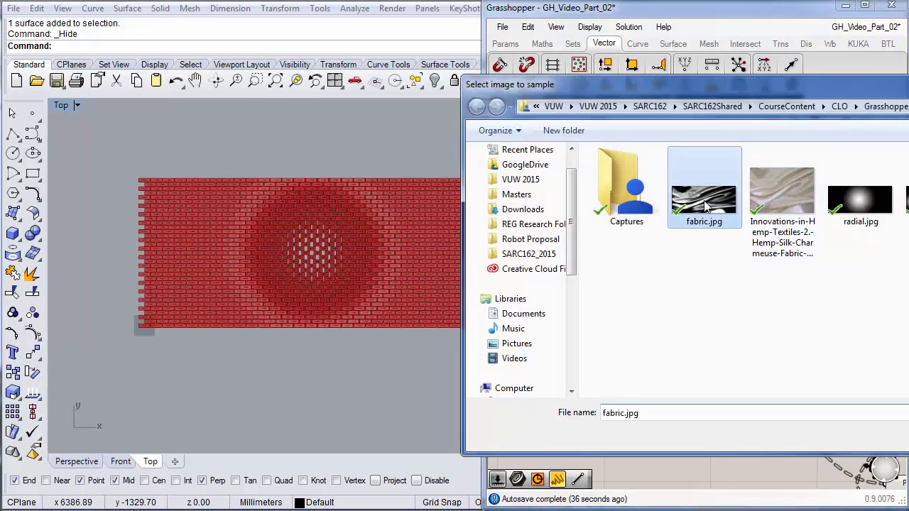
double_click(703, 199)
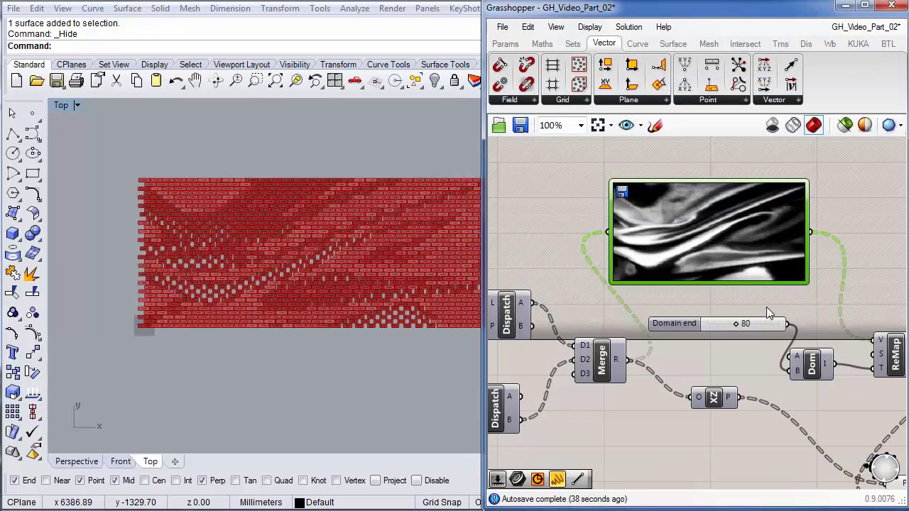
mouse_move(728, 323)
mouse_down()
mouse_move(708, 325)
mouse_move(731, 325)
mouse_up()
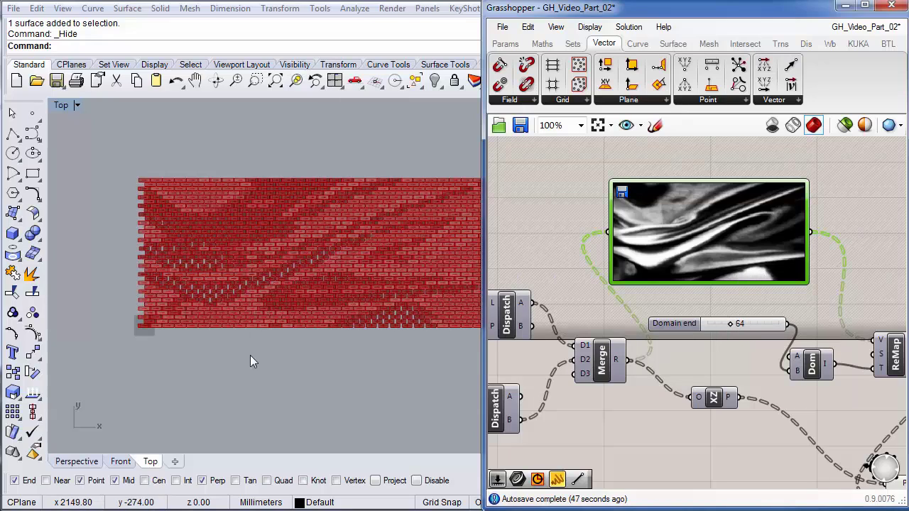
- Return to the Perspective view and orbit around the brick wall
click(85, 461)
right_drag(295, 350, 385, 286)
right_drag(320, 302, 341, 337)
shift+right_drag(397, 282, 281, 311)
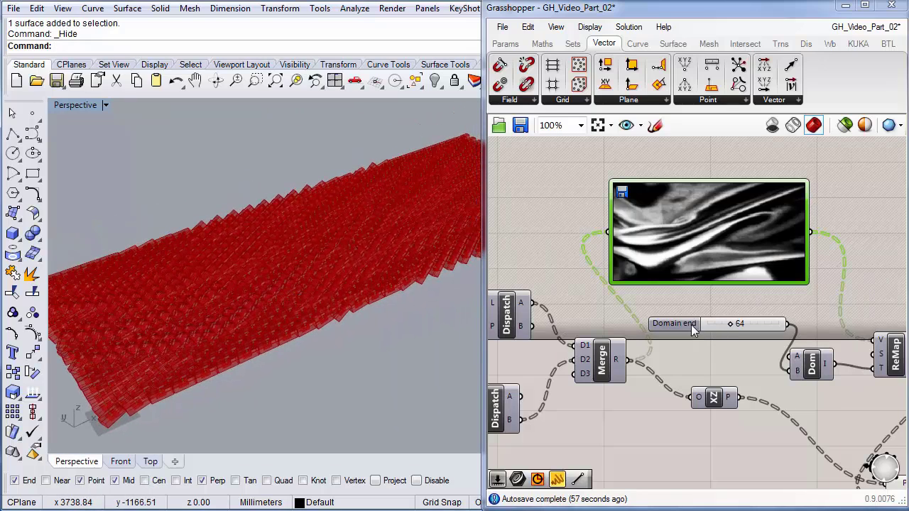
- Reload radial.jpg into the Image Sampler and start revealing the hidden curved surface
right_click(698, 262)
click(726, 308)
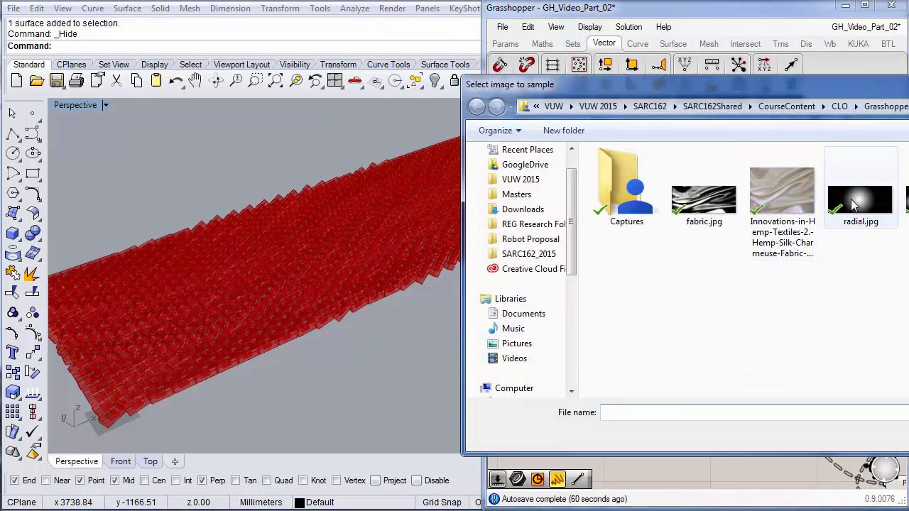
click(860, 199)
click(908, 435)
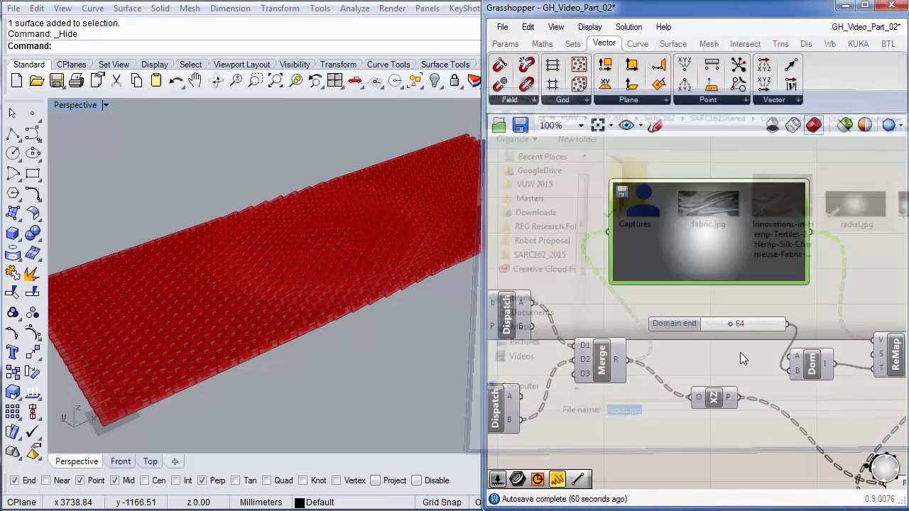
right_drag(312, 377, 371, 341)
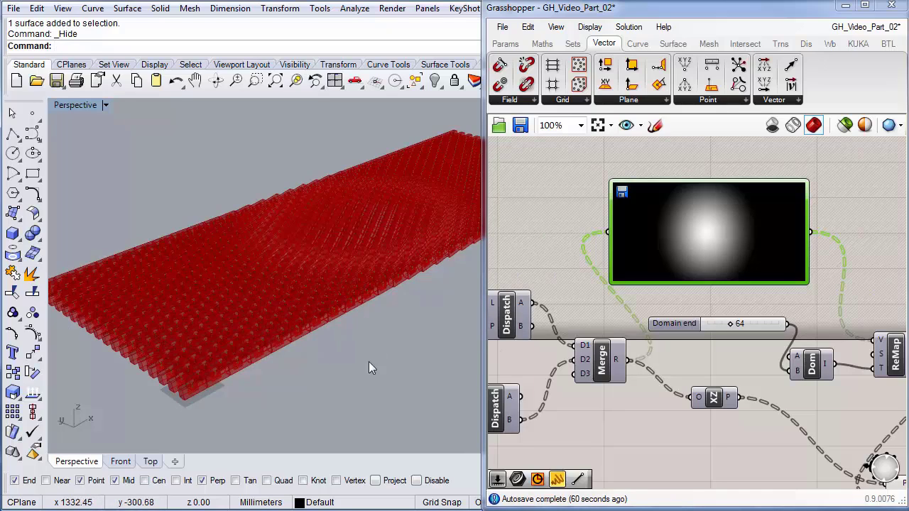
key(ctrl+shift+h)
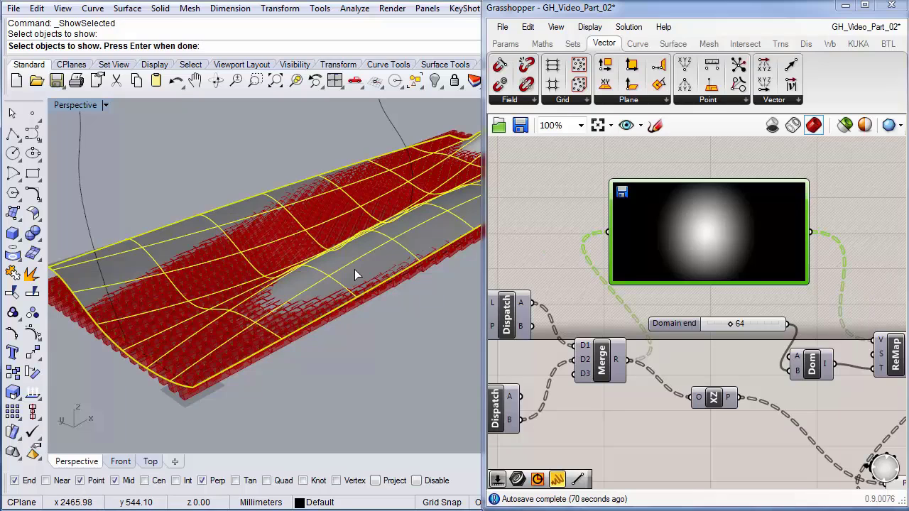
- Show the hidden surface and reference it in the Srf parameter via Set one Surface
key(Return)
right_drag(517, 239, 742, 263)
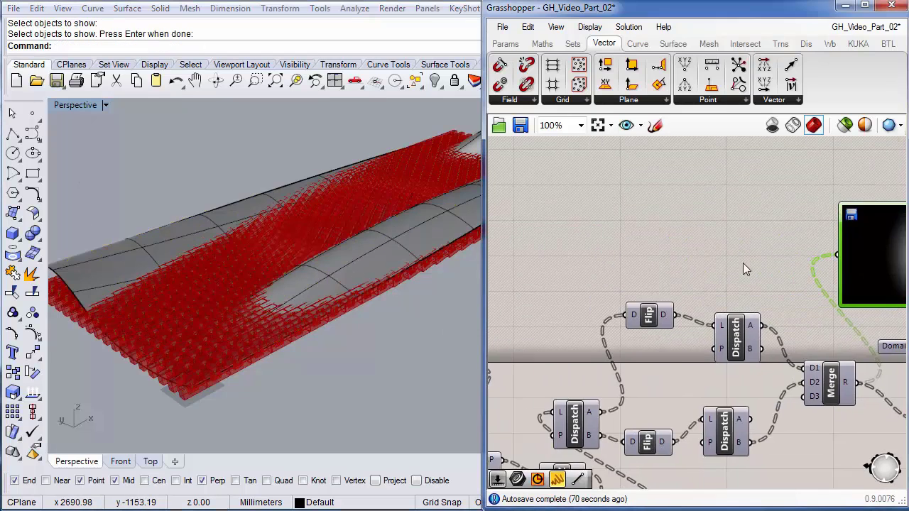
right_drag(546, 268, 773, 273)
scroll(774, 273, down, 2)
scroll(659, 323, up, 3)
click(646, 322)
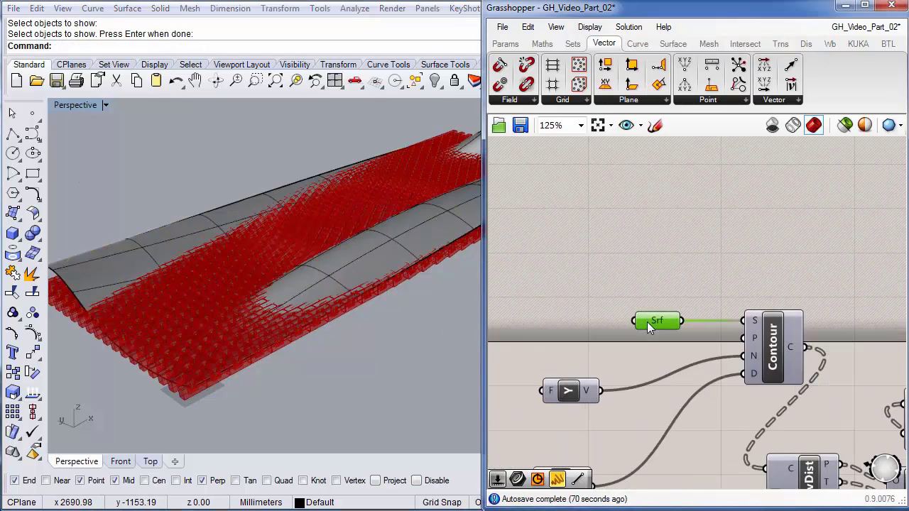
right_click(646, 322)
click(696, 510)
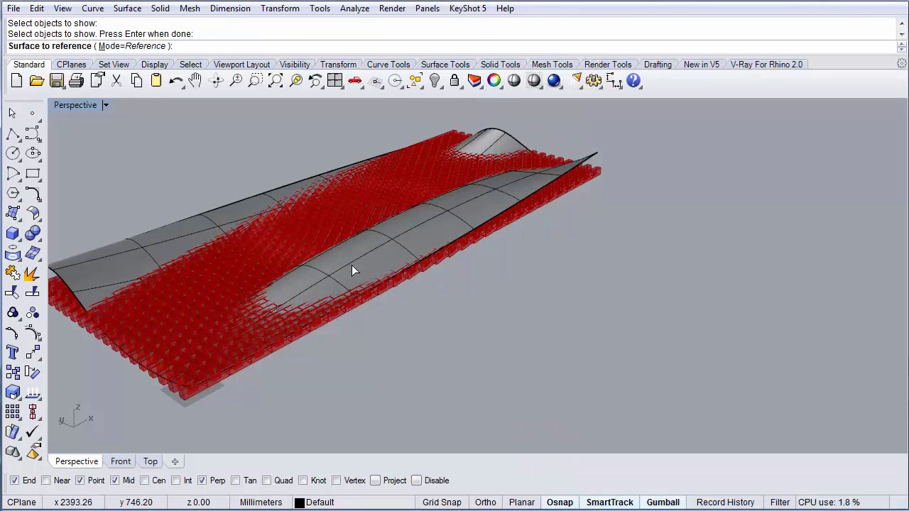
click(361, 264)
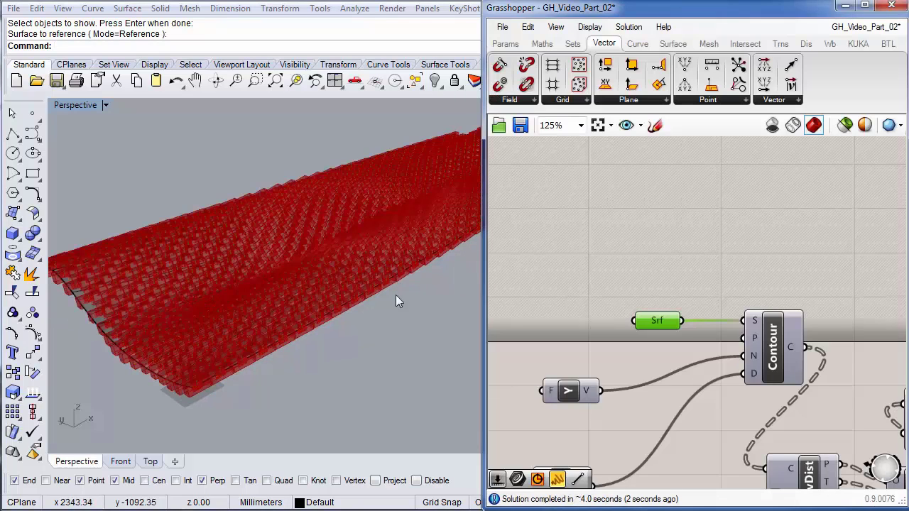
- Hide the curved base surface and switch the Rhino viewport to Top view
right_drag(328, 277, 318, 329)
click(318, 327)
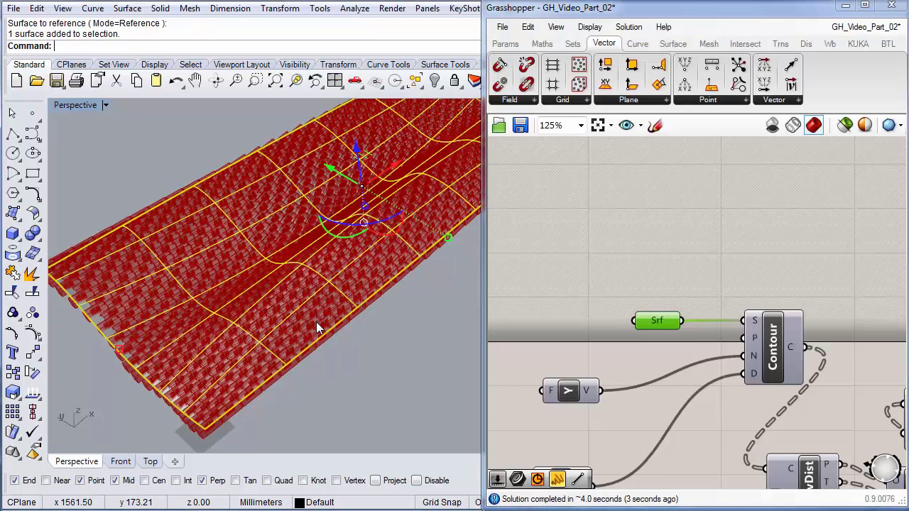
key(ctrl+h)
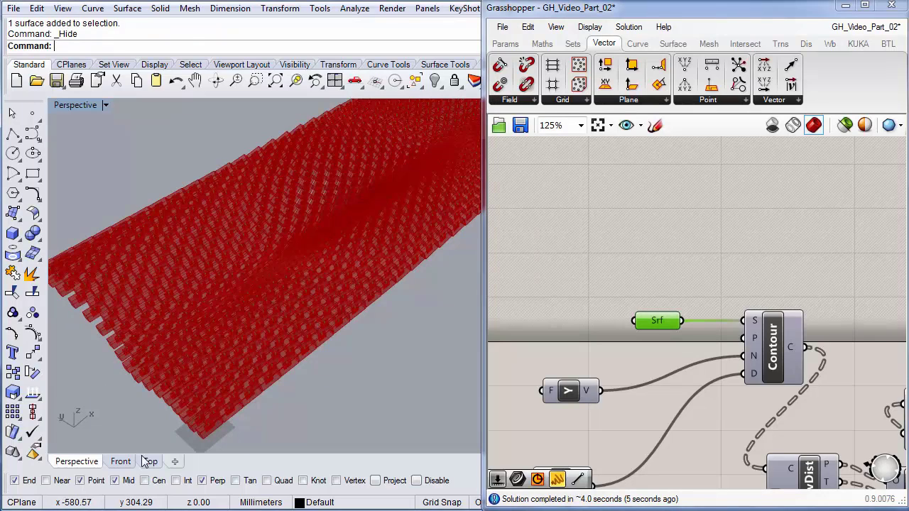
click(149, 461)
- Bring the Domain end slider into view and set it to 96
right_drag(695, 353, 554, 194)
right_drag(728, 358, 651, 367)
right_drag(698, 405, 562, 270)
scroll(654, 333, down, 2)
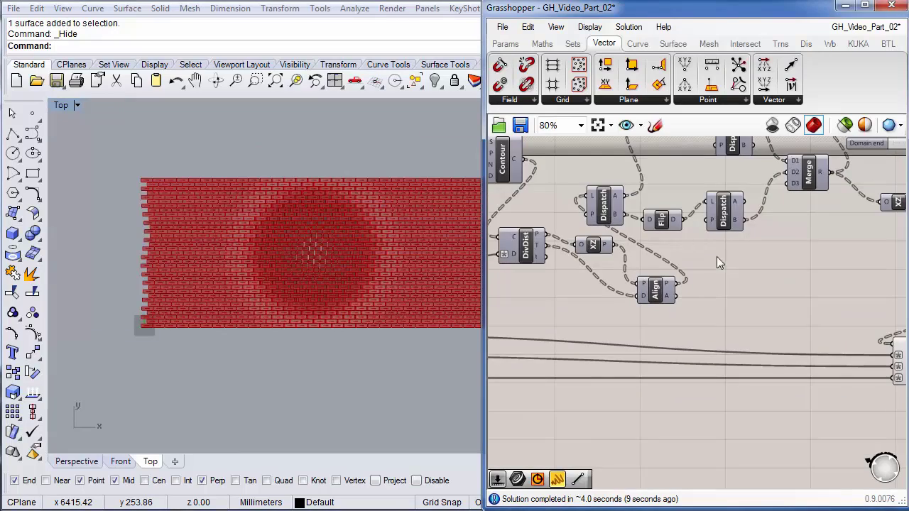
right_drag(796, 194, 738, 315)
scroll(758, 317, up, 2)
right_drag(856, 277, 680, 320)
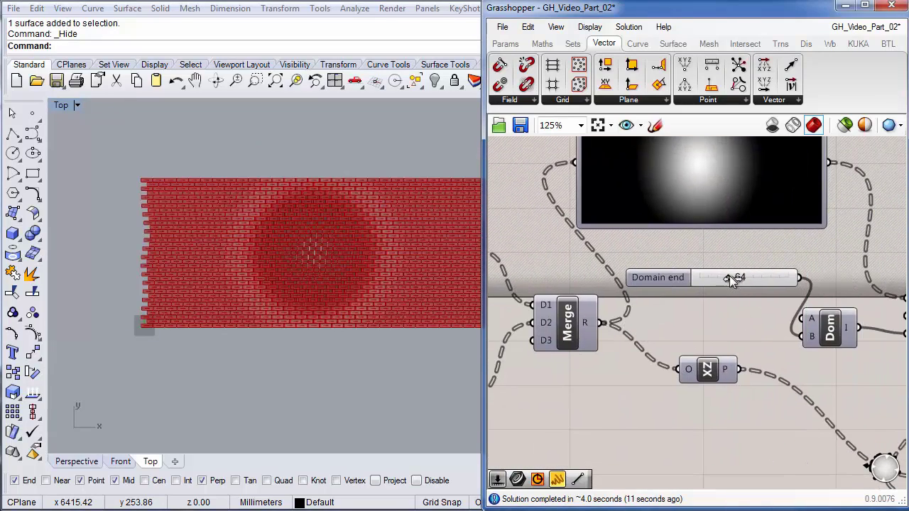
mouse_move(750, 274)
mouse_down()
mouse_move(764, 275)
mouse_move(743, 277)
mouse_up()
- Load fabric.jpg into the Image Sampler in place of the radial image
click(91, 462)
right_drag(196, 280, 185, 298)
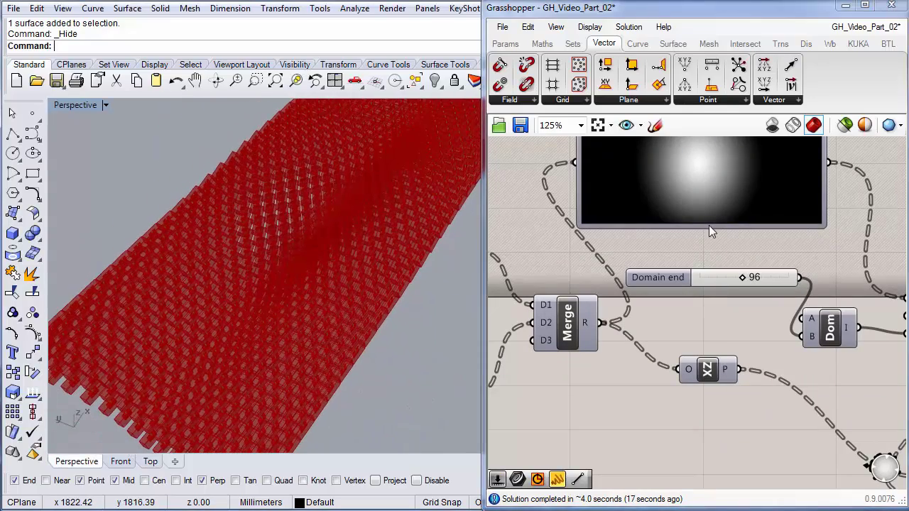
click(691, 199)
right_click(690, 194)
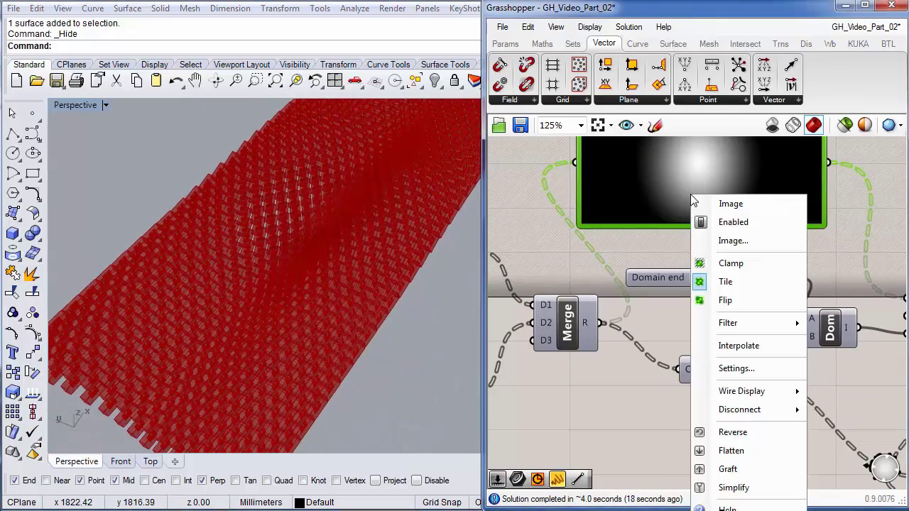
click(730, 242)
click(725, 226)
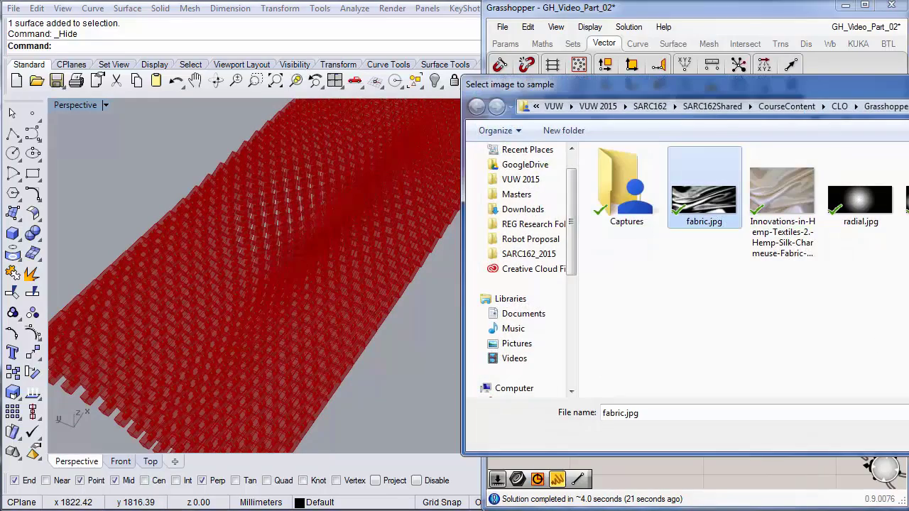
double_click(706, 202)
- Inspect the updated brick wall, then lower Domain end from 96 to 50
right_drag(361, 284, 323, 242)
scroll(267, 304, up, 4)
scroll(262, 300, up, 2)
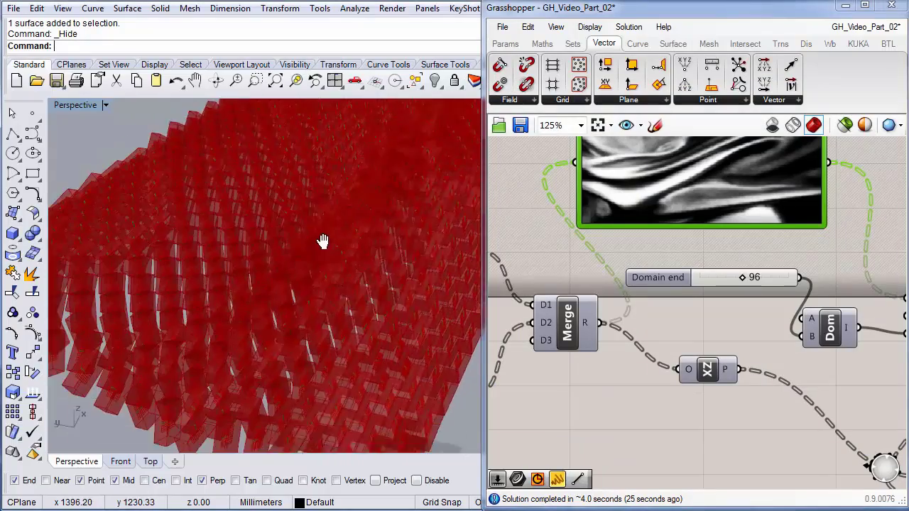
scroll(282, 267, down, 3)
scroll(281, 266, up, 1)
scroll(203, 302, down, 2)
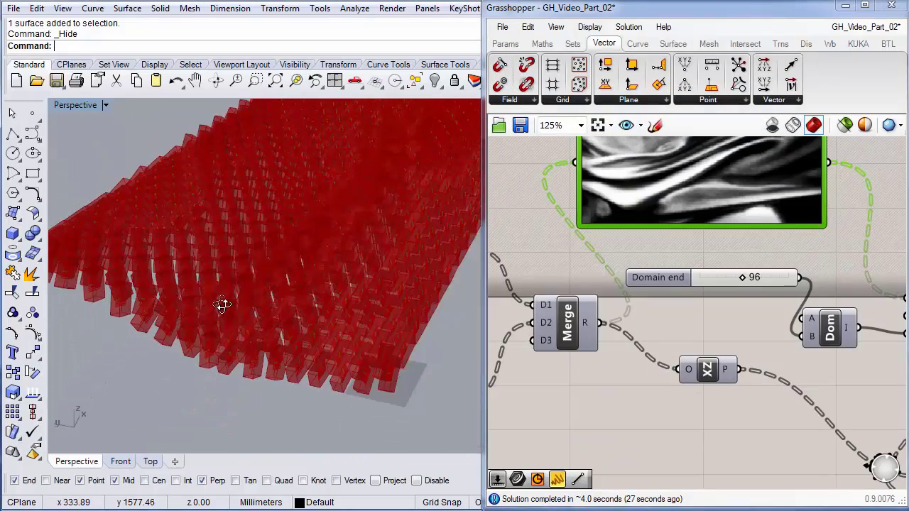
right_drag(222, 305, 219, 358)
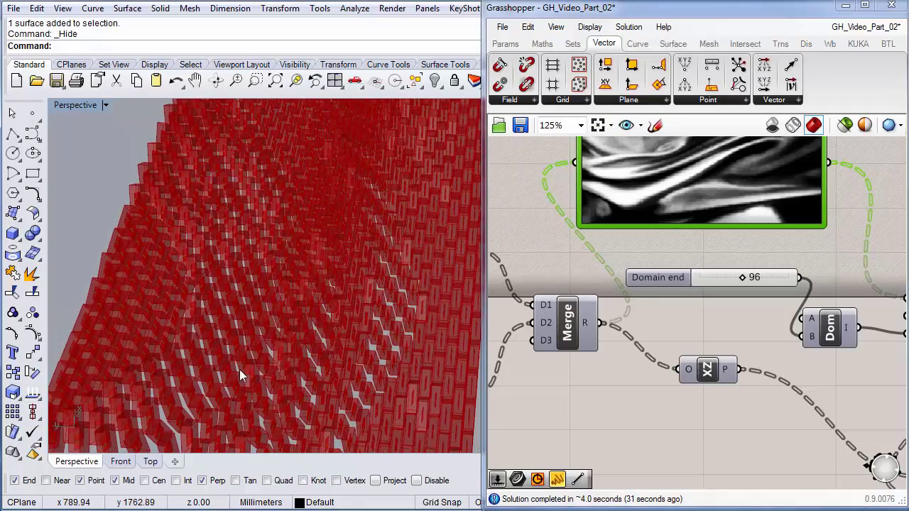
scroll(239, 369, down, 1)
scroll(223, 339, down, 1)
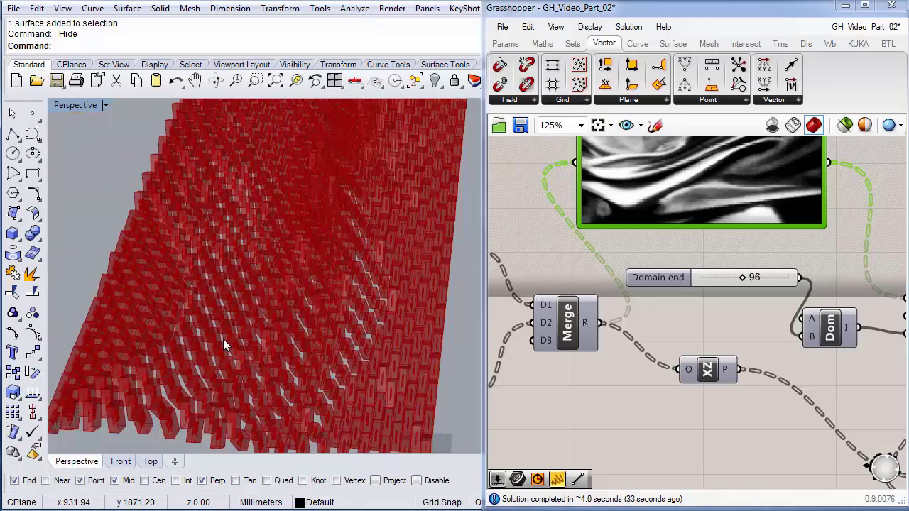
scroll(223, 338, down, 1)
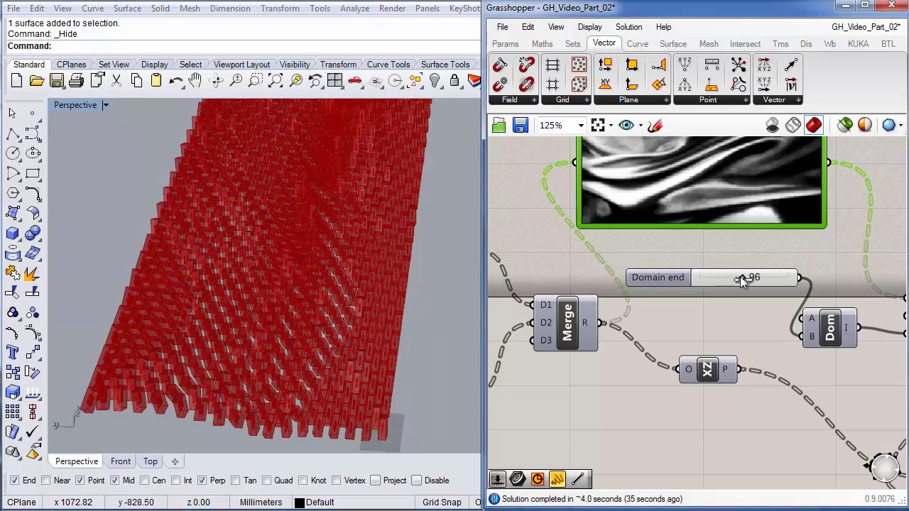
drag(741, 278, 720, 284)
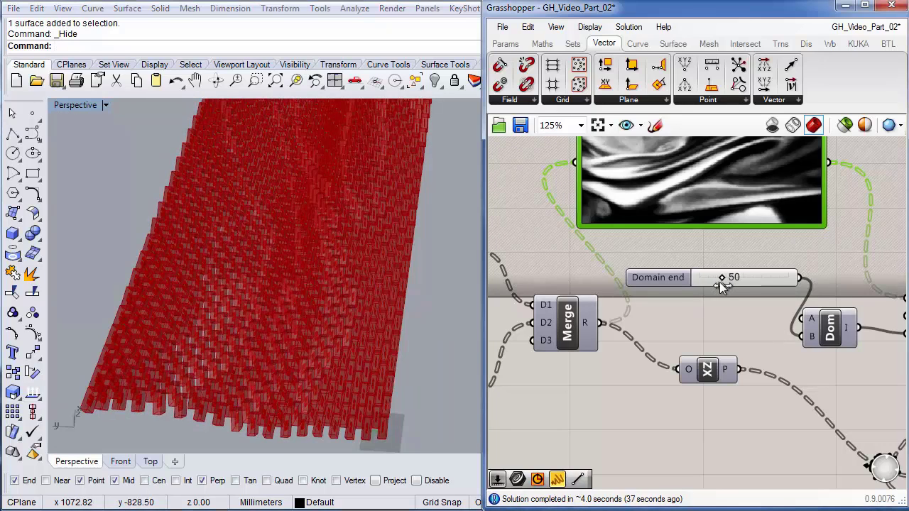
right_drag(248, 371, 245, 328)
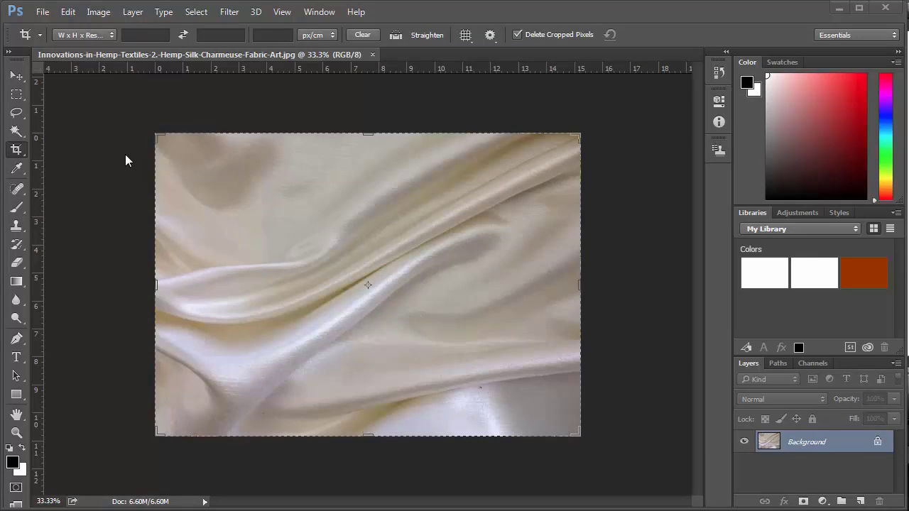
- Resize the fabric photo to 700 pixels wide, giving 700 × 499
key(Escape)
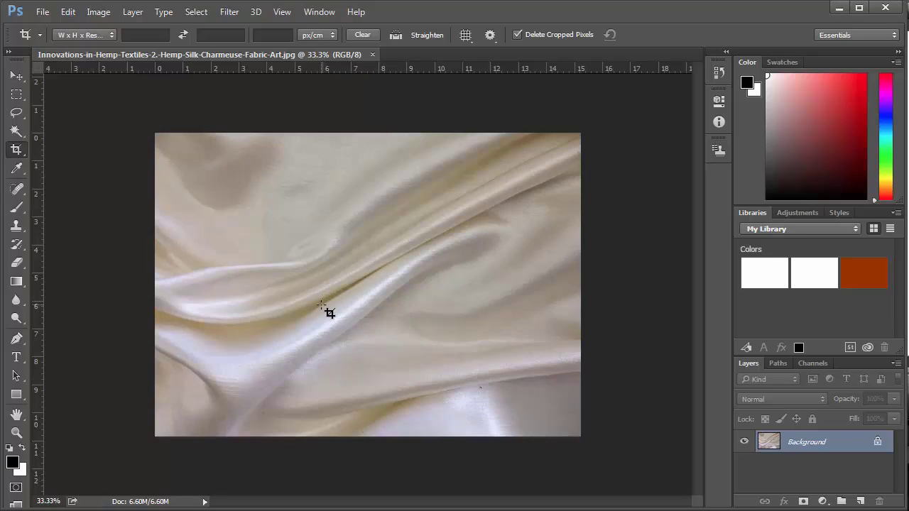
click(100, 13)
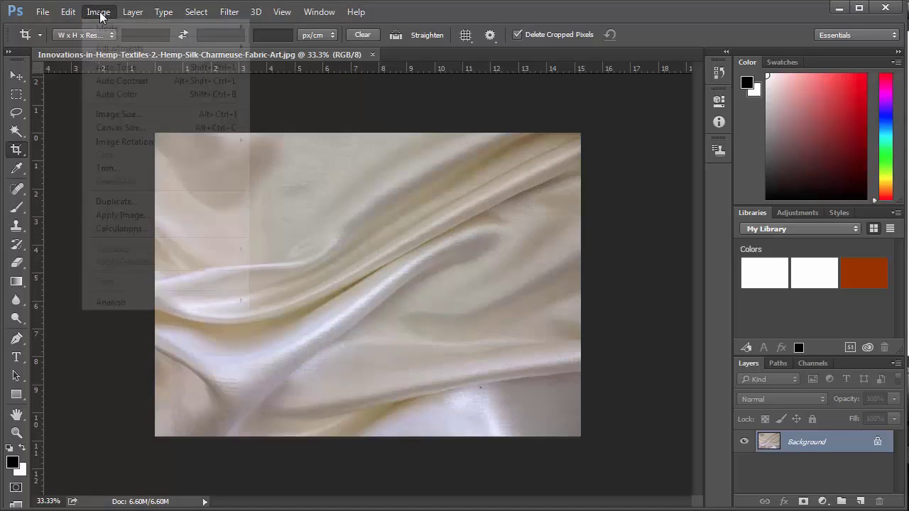
click(120, 114)
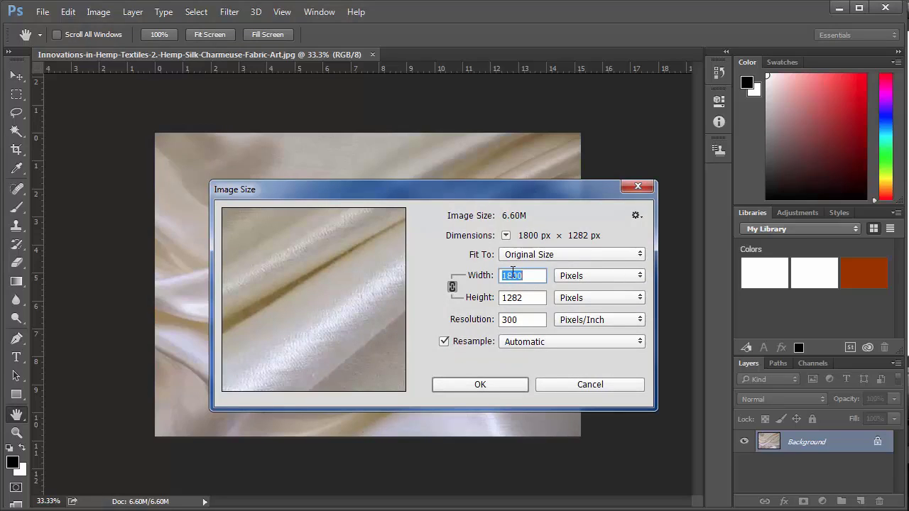
text(700)
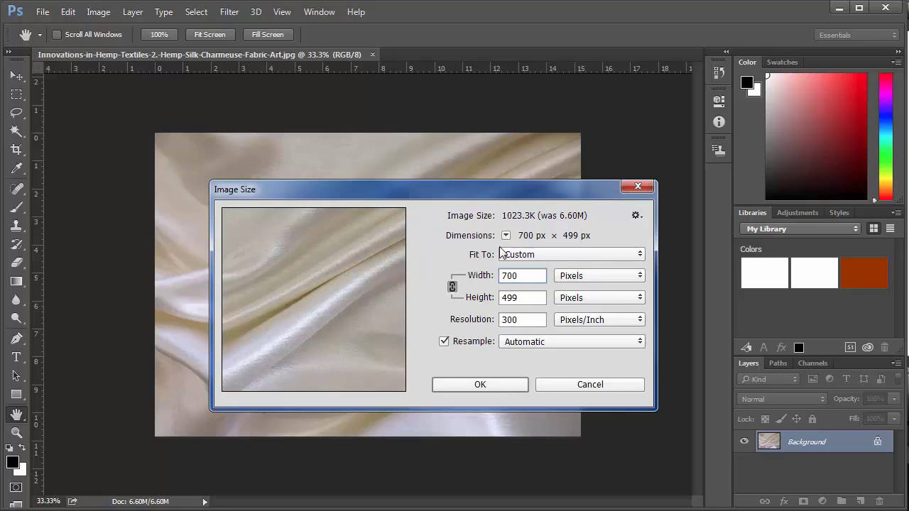
click(480, 384)
key(c)
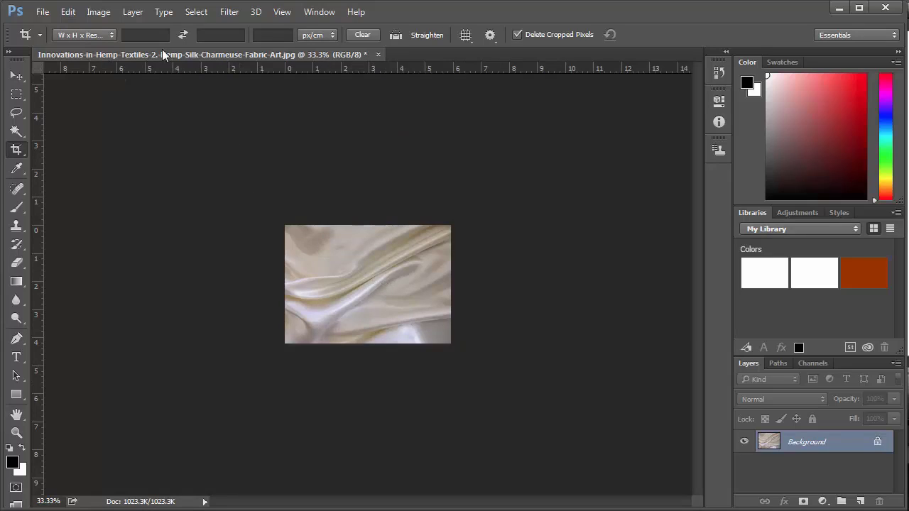
- Crop the fabric photo to 700 × 300 px at 72 px/in and zoom in
click(148, 34)
text(700)
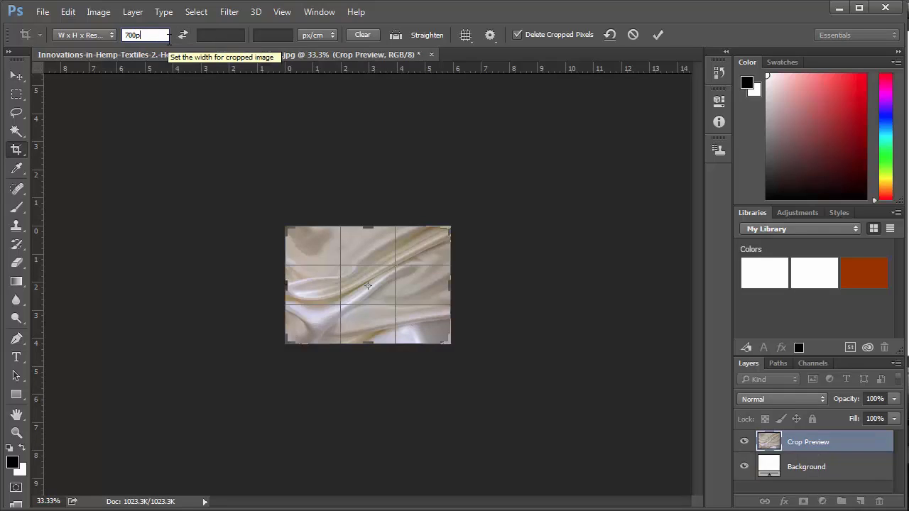
click(207, 36)
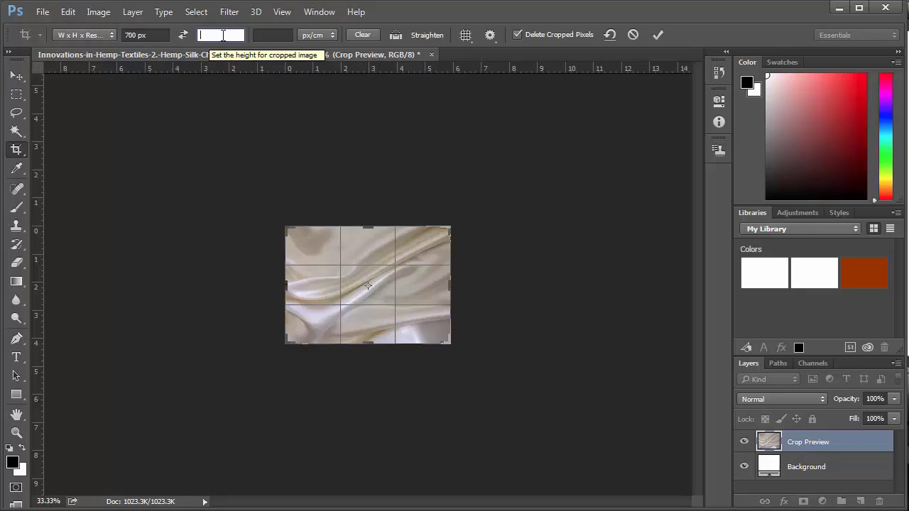
click(316, 37)
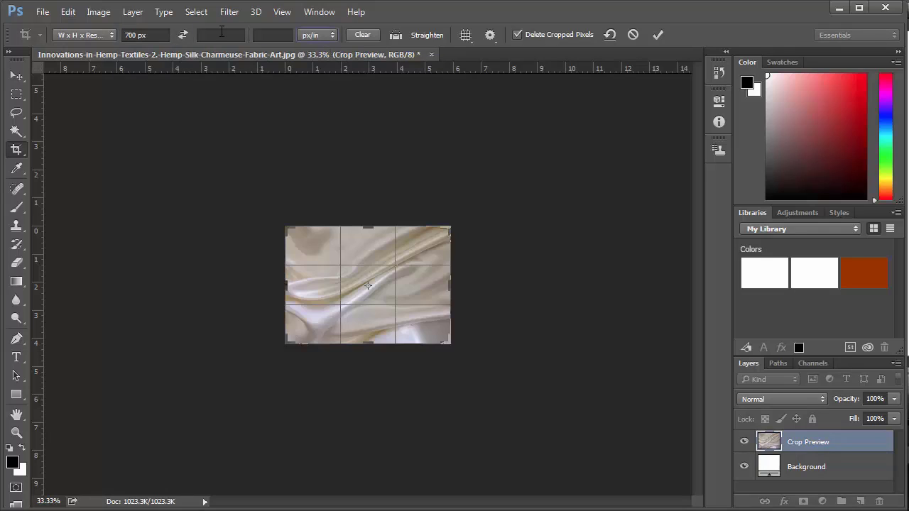
click(221, 35)
text(300)
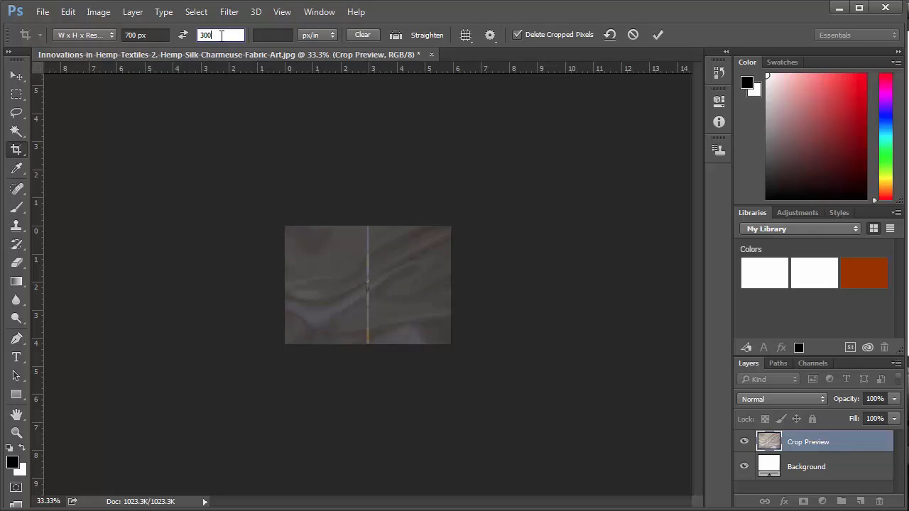
text(px)
click(267, 35)
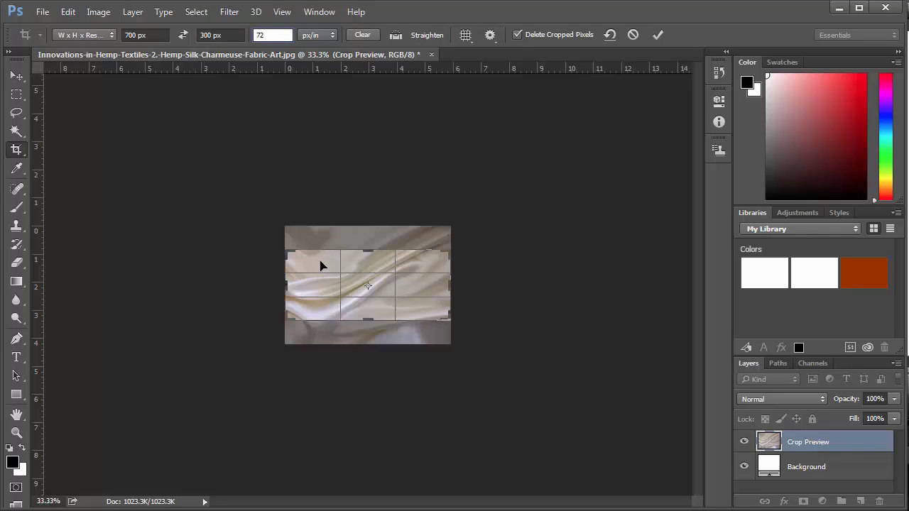
mouse_move(324, 270)
mouse_down()
mouse_move(323, 284)
mouse_move(324, 264)
mouse_up()
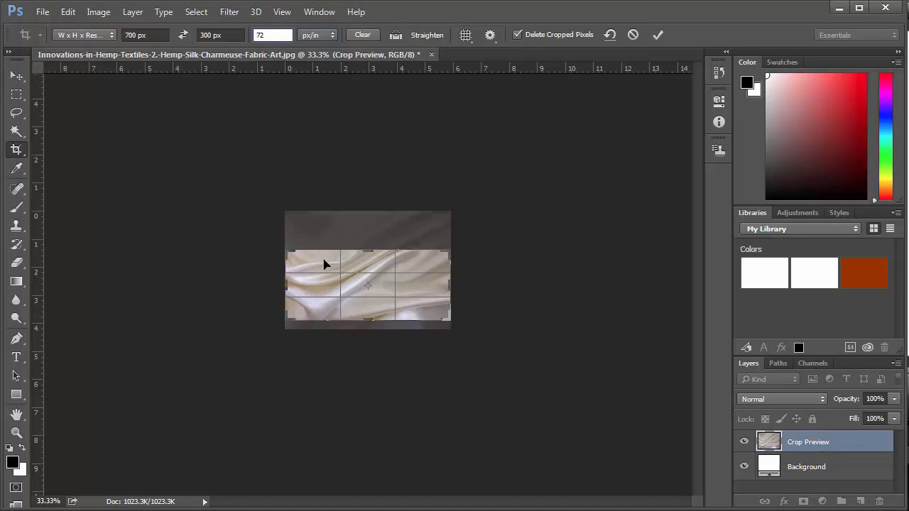
key(Return)
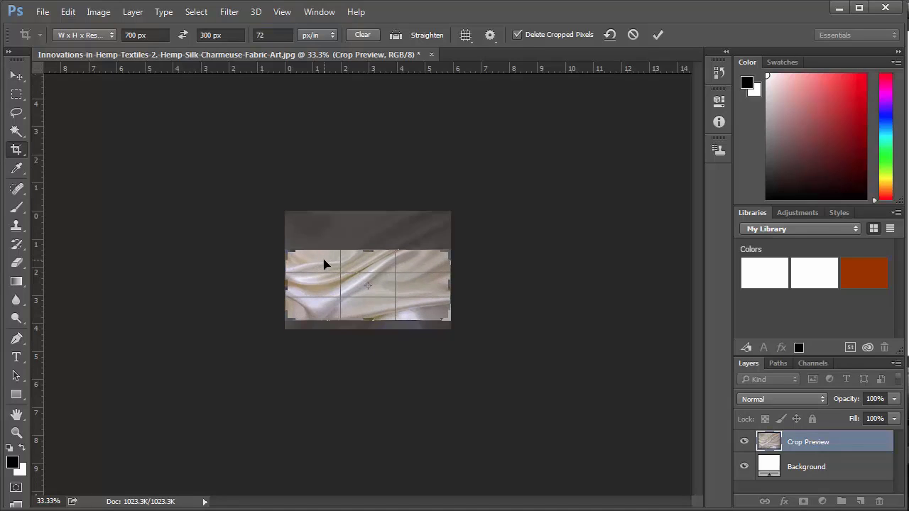
key(Return)
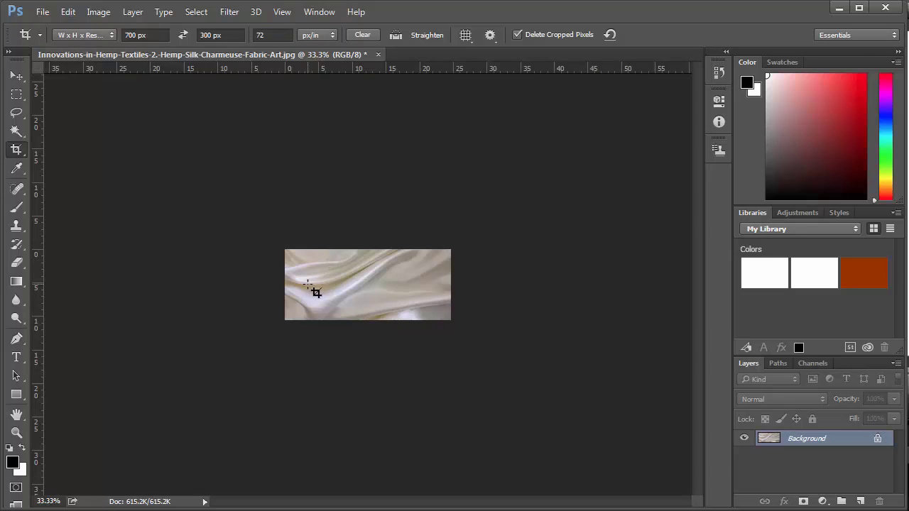
key(z)
click(360, 286)
- Convert the fabric image to Grayscale, discarding colour information
click(360, 286)
click(360, 289)
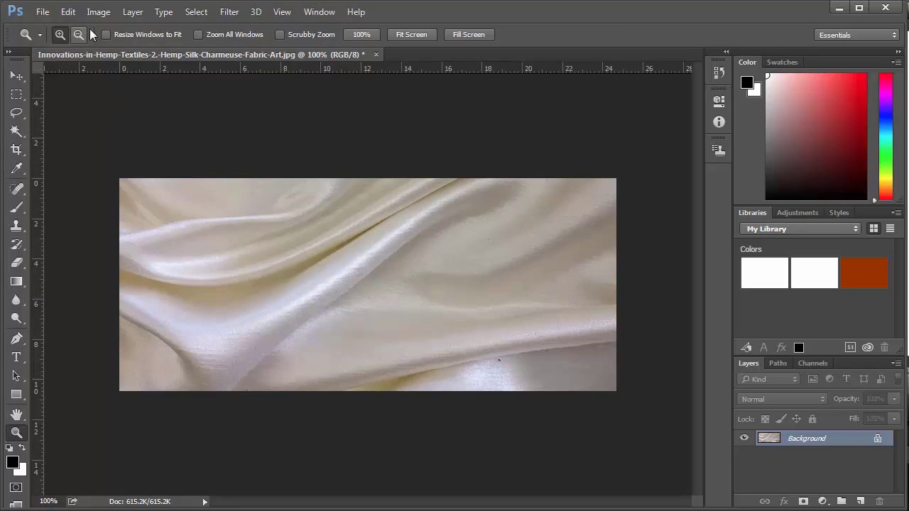
click(98, 12)
mouse_move(105, 30)
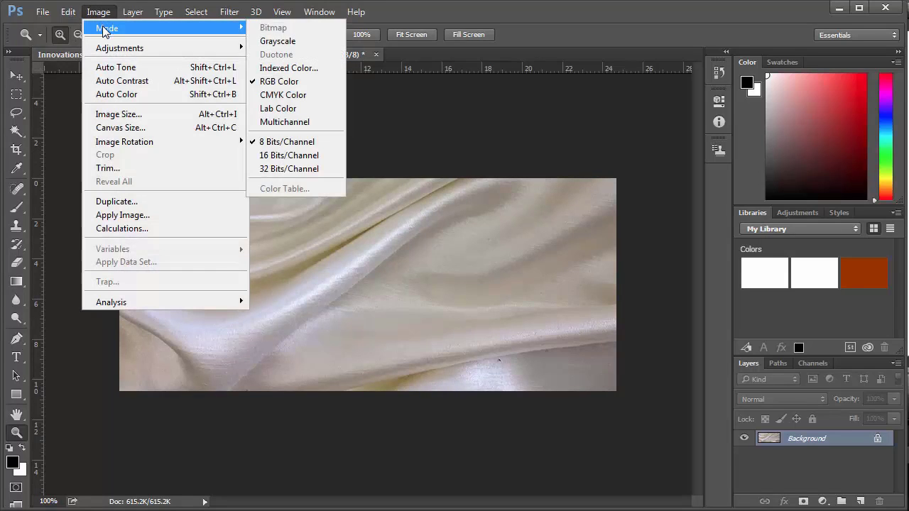
click(278, 42)
click(398, 232)
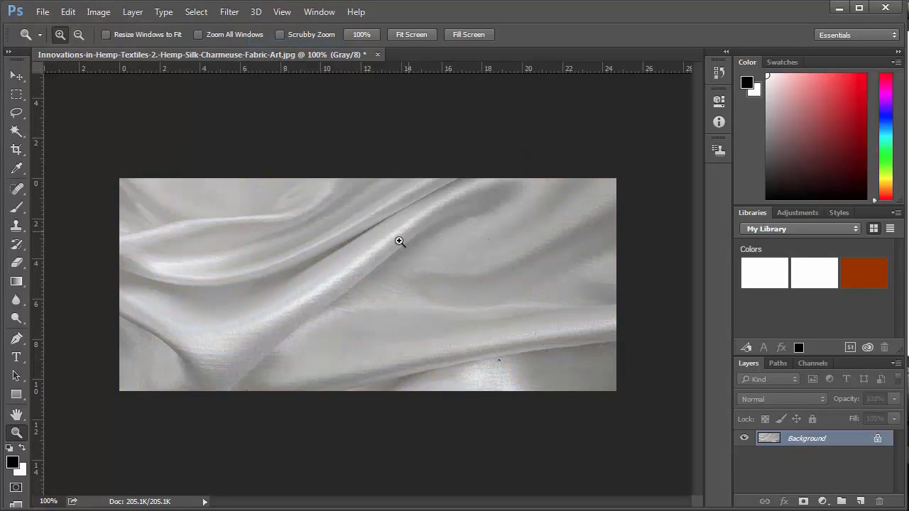
- Apply Brightness/Contrast with Contrast 100 and Brightness -18
click(100, 12)
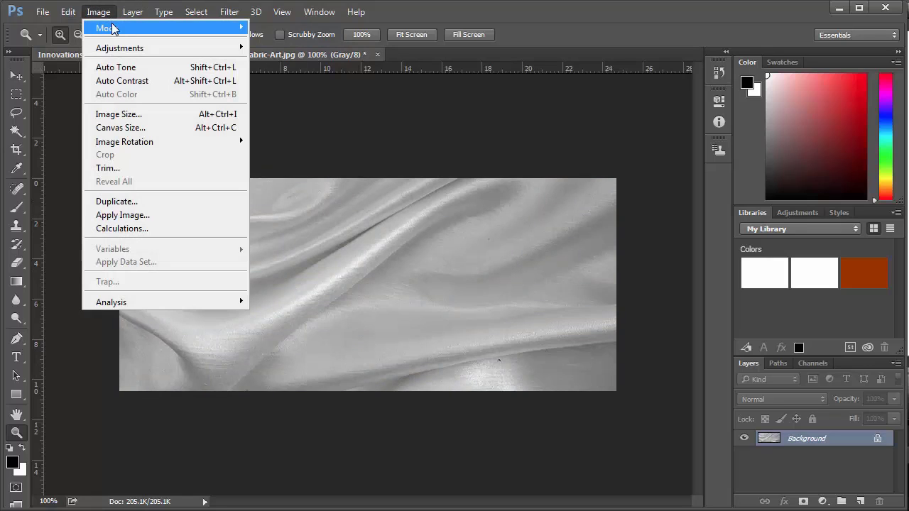
mouse_move(140, 49)
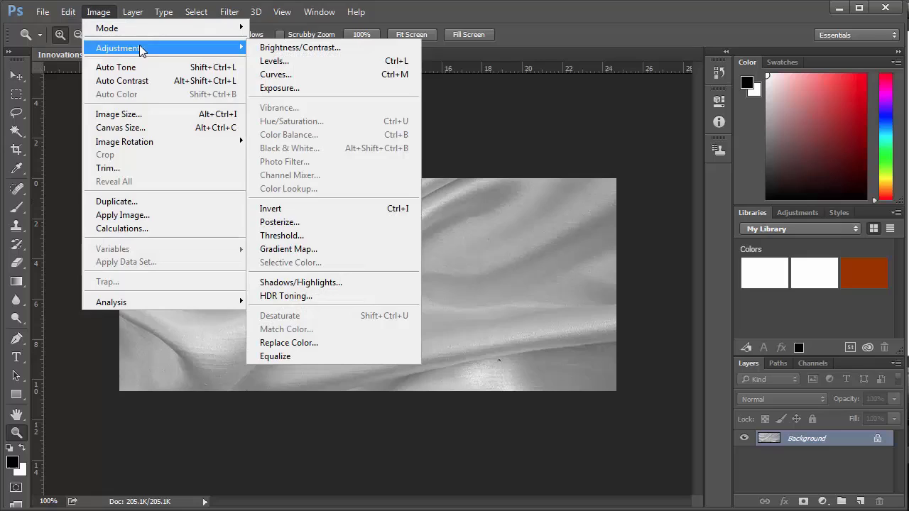
click(302, 49)
drag(719, 270, 536, 95)
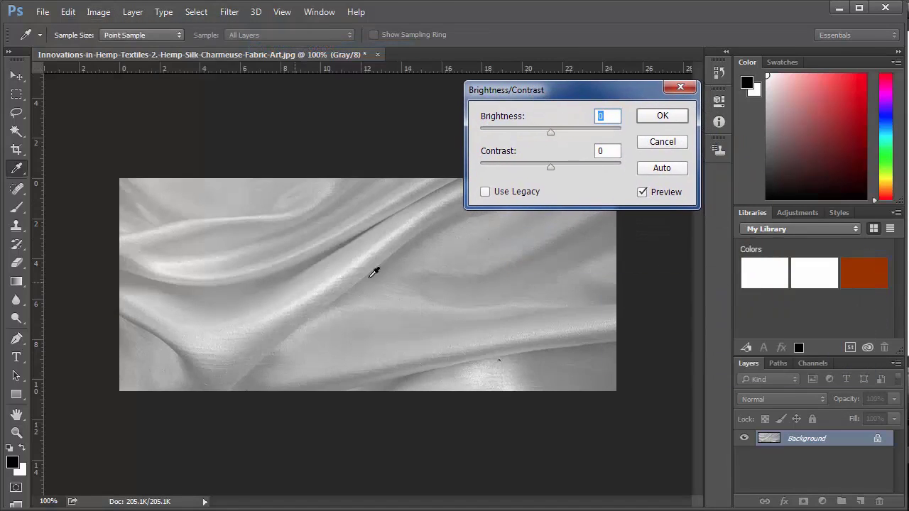
drag(551, 167, 626, 169)
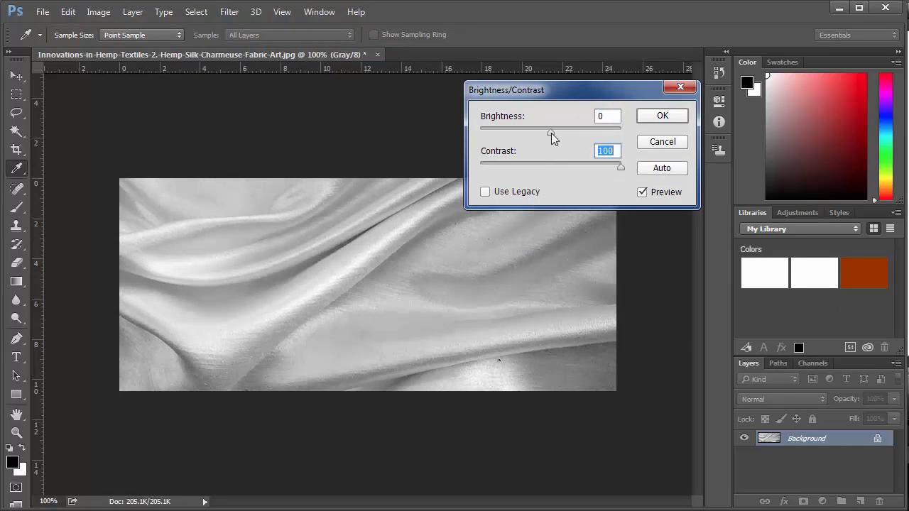
mouse_move(551, 133)
mouse_down()
mouse_move(495, 132)
mouse_move(585, 139)
mouse_move(532, 140)
mouse_move(542, 140)
mouse_up()
click(619, 166)
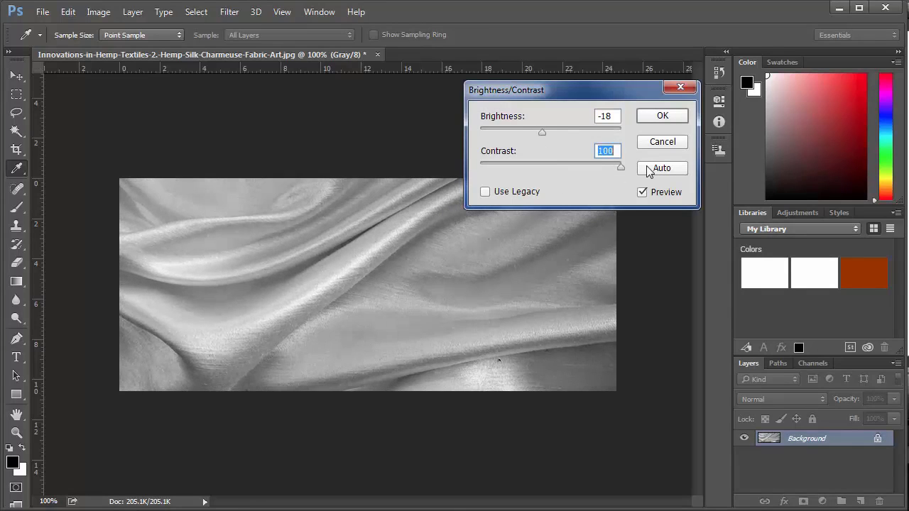
click(662, 115)
- Apply Levels with black input 57 and white input 234
key(z)
click(98, 11)
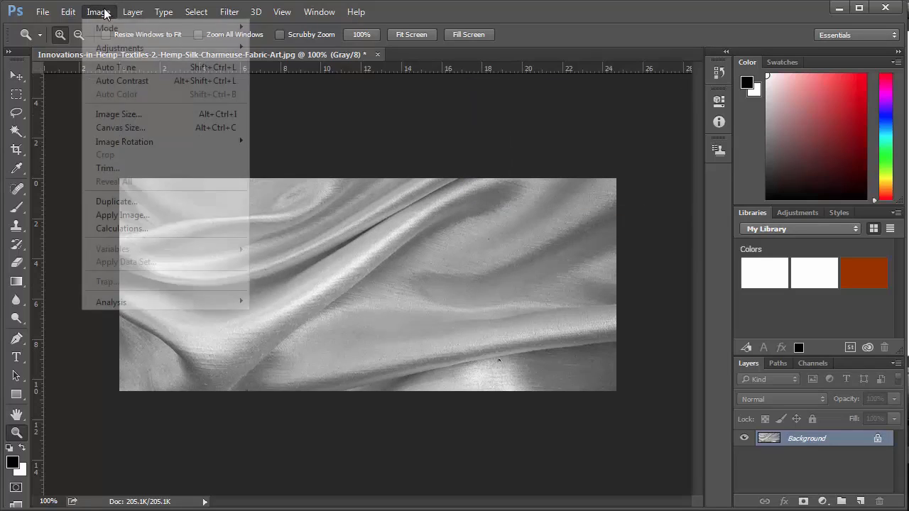
mouse_move(112, 27)
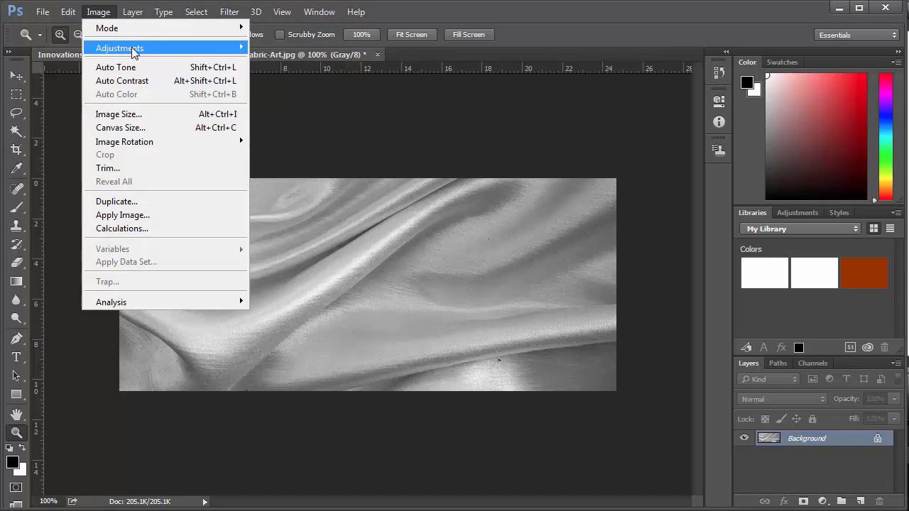
mouse_move(135, 48)
click(327, 61)
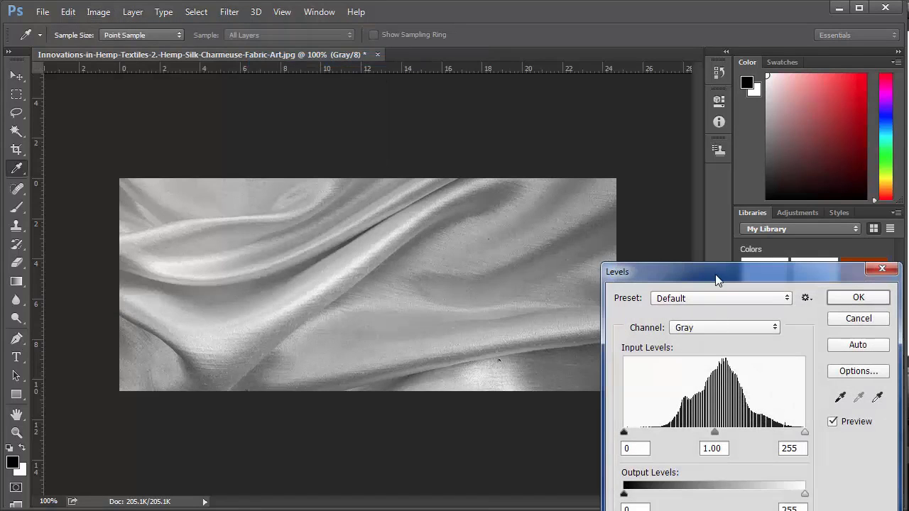
drag(716, 279, 643, 83)
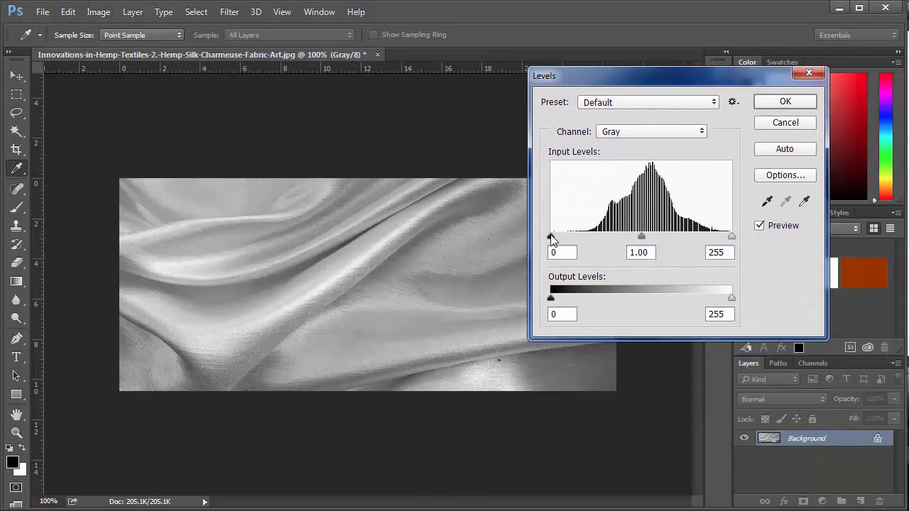
drag(552, 237, 591, 240)
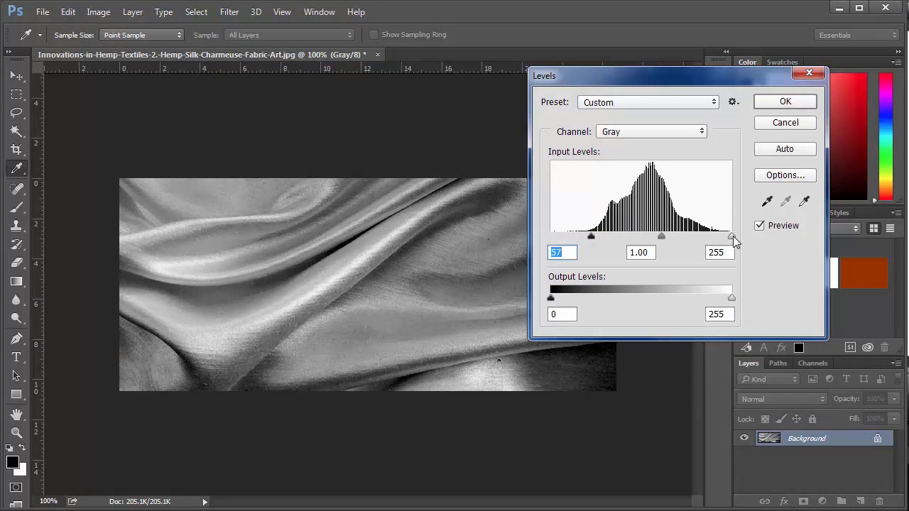
mouse_move(732, 236)
mouse_down()
mouse_move(687, 244)
mouse_move(718, 244)
mouse_up()
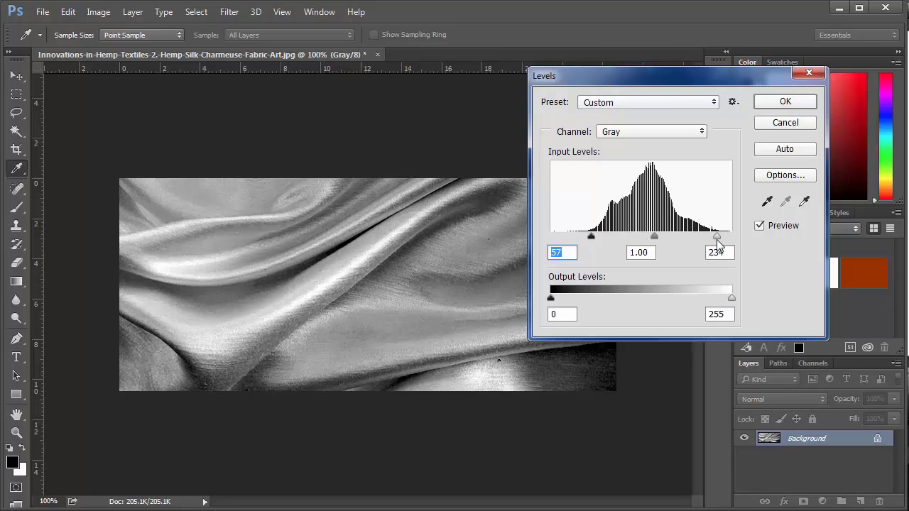
click(718, 253)
click(781, 102)
key(z)
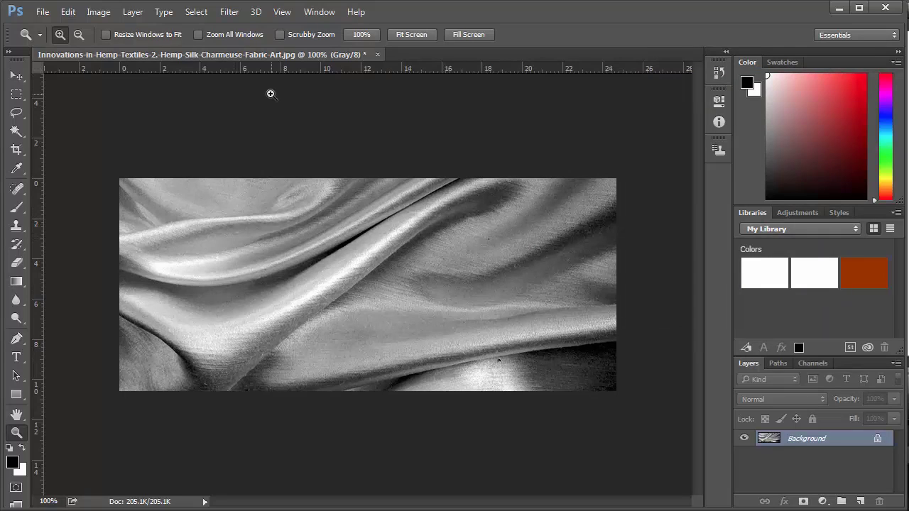
- Apply a Gaussian Blur with a radius of about 2.7 pixels
click(230, 12)
mouse_move(267, 168)
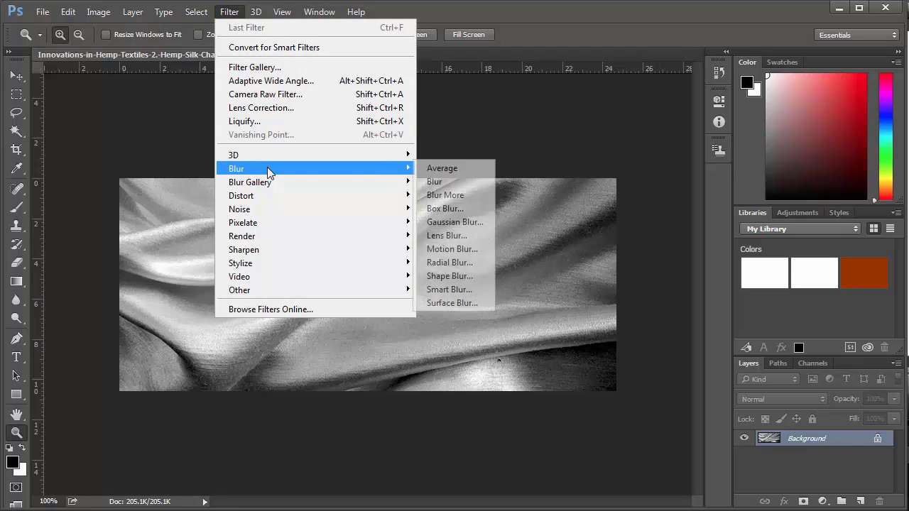
click(454, 221)
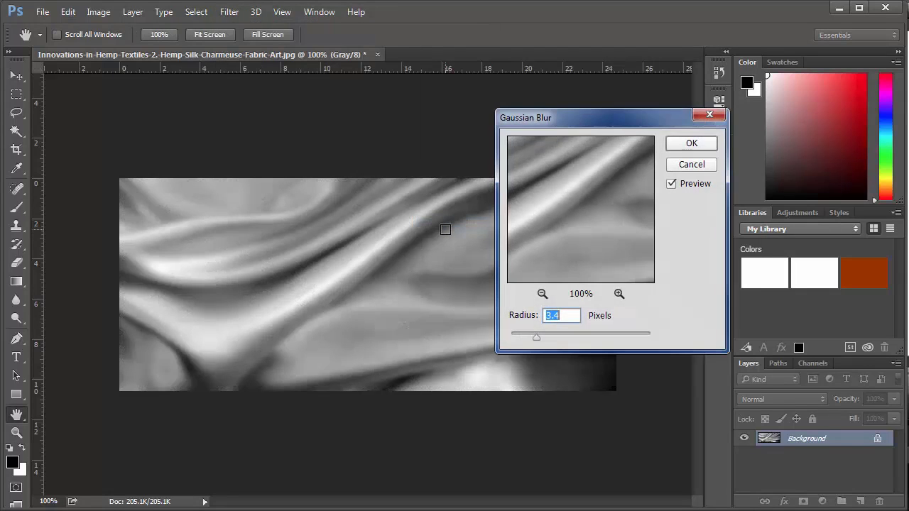
drag(599, 124, 641, 107)
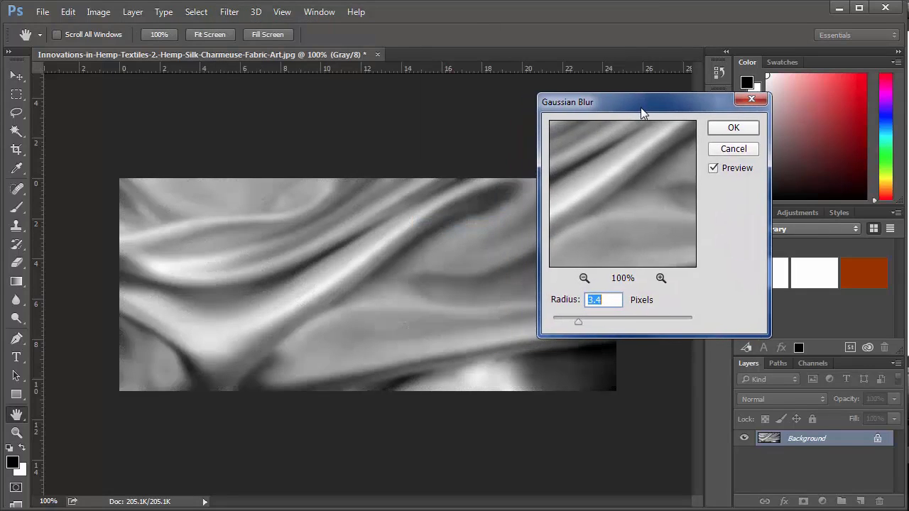
drag(567, 320, 573, 325)
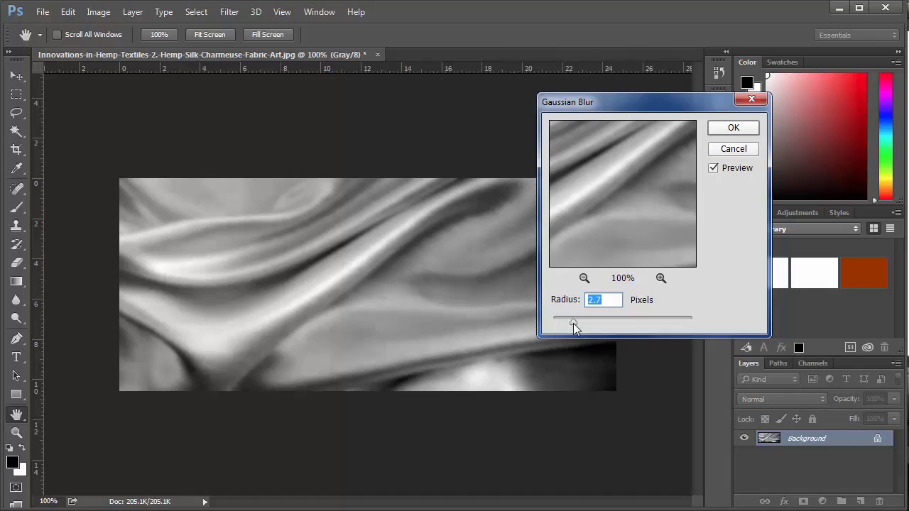
click(734, 129)
key(z)
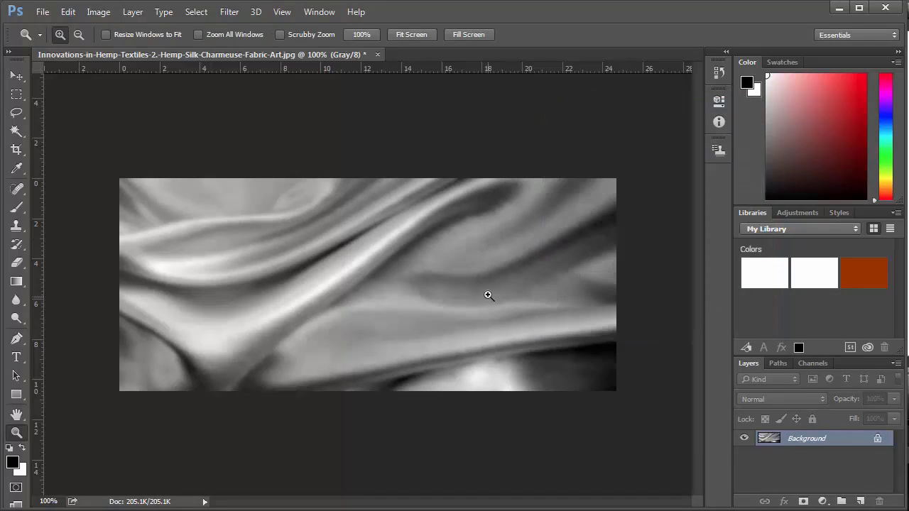
- Apply a second Brightness/Contrast pass with Contrast 100
click(99, 13)
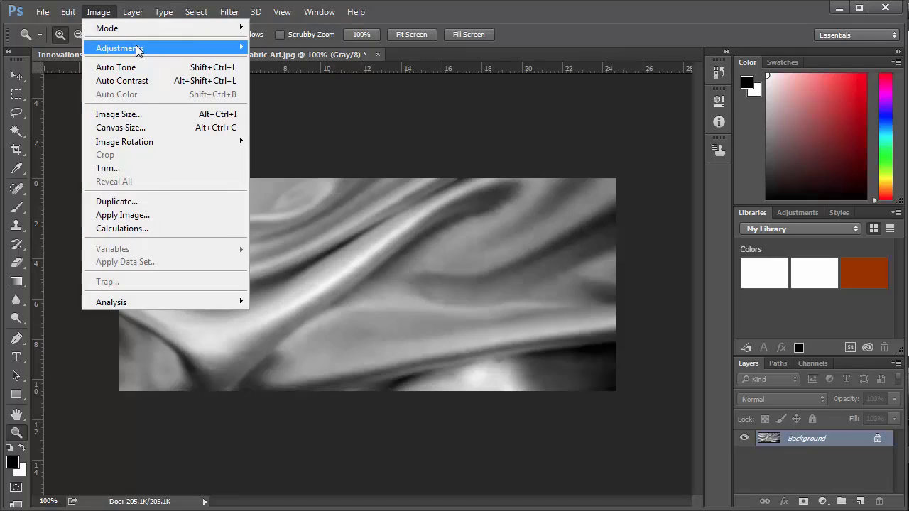
mouse_move(156, 50)
click(279, 46)
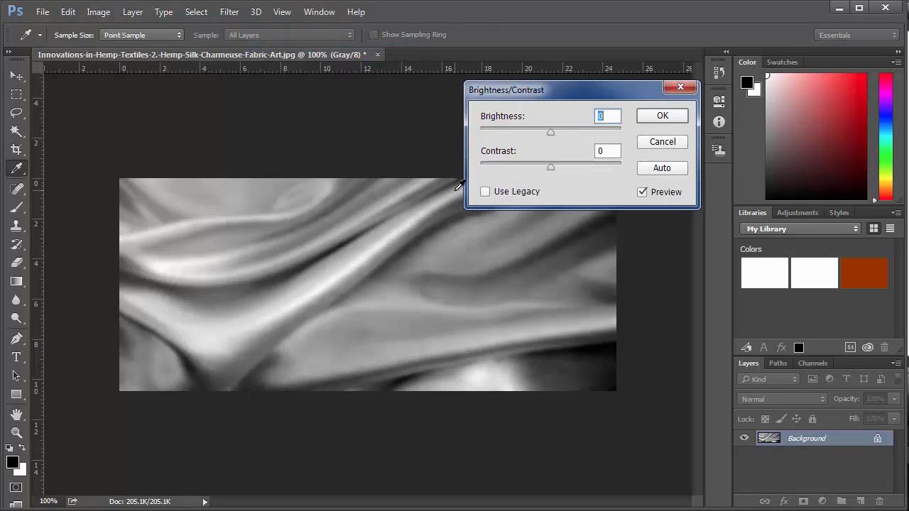
drag(546, 162, 623, 165)
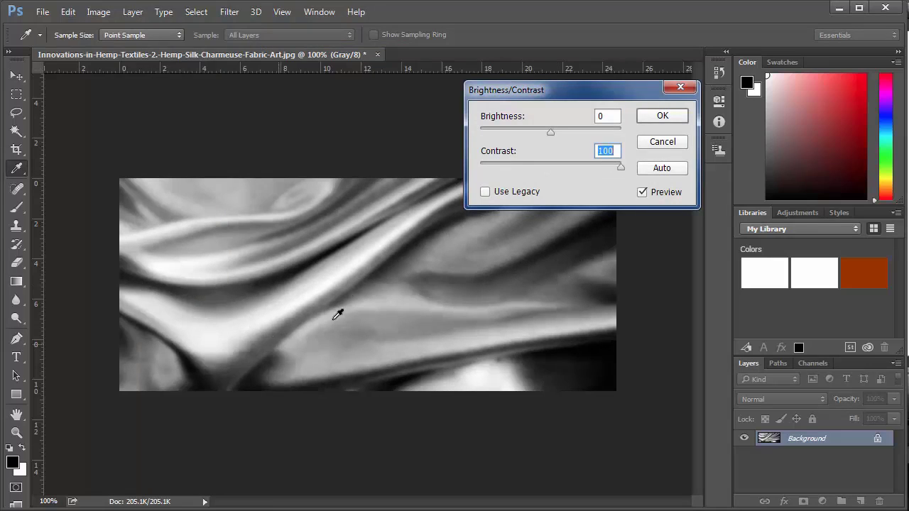
click(661, 116)
key(z)
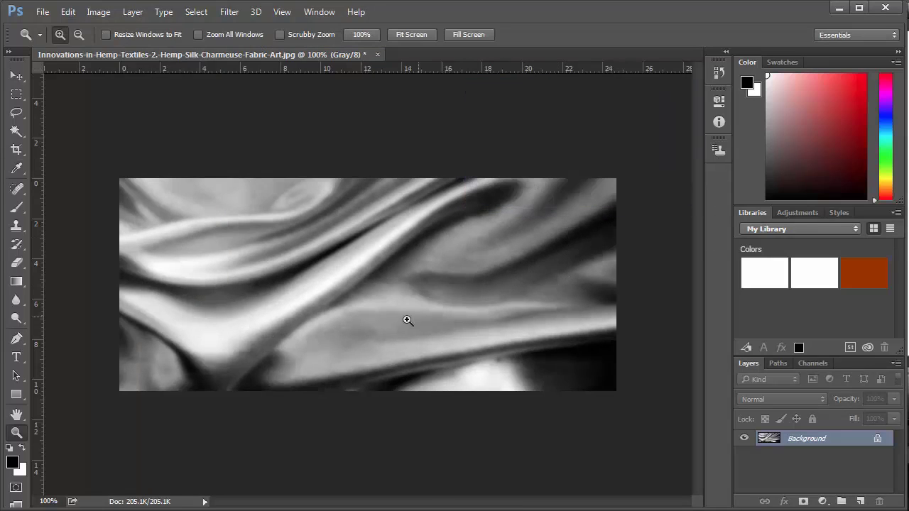